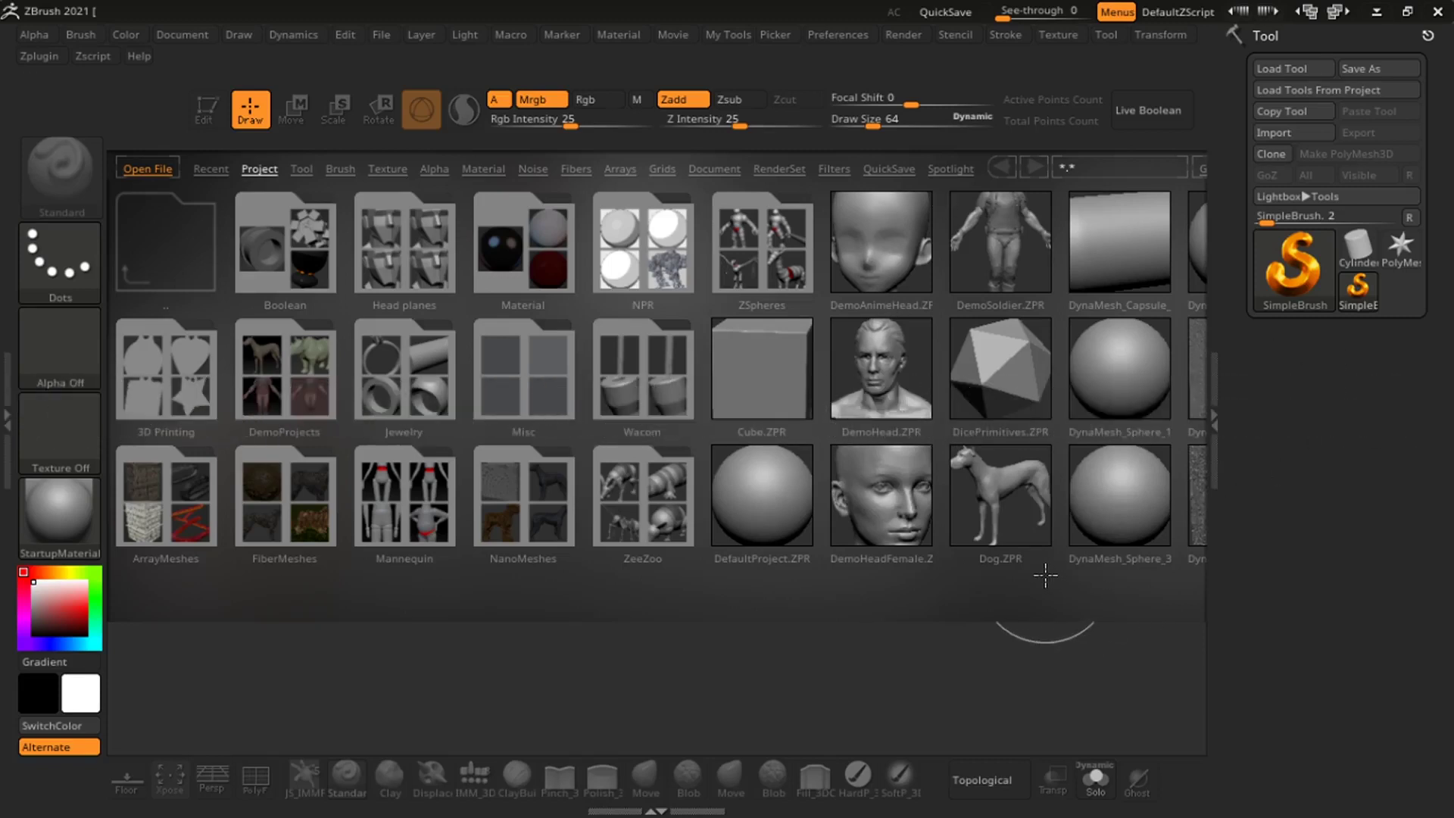
# Dismiss the LightBox browser and choose the Sphere3D primitive as the active tool.
pyautogui.press(',')
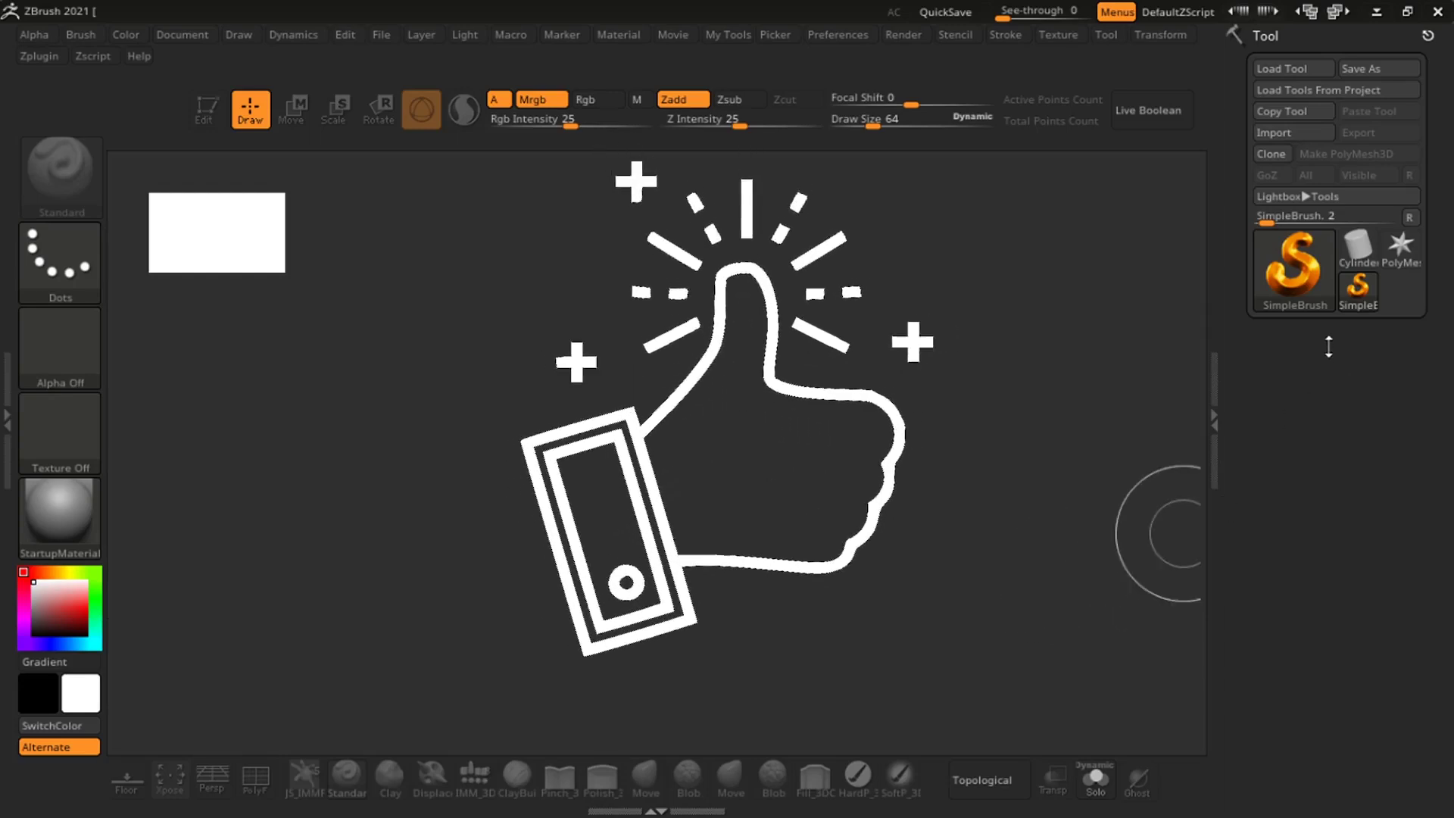
pyautogui.click(1297, 266)
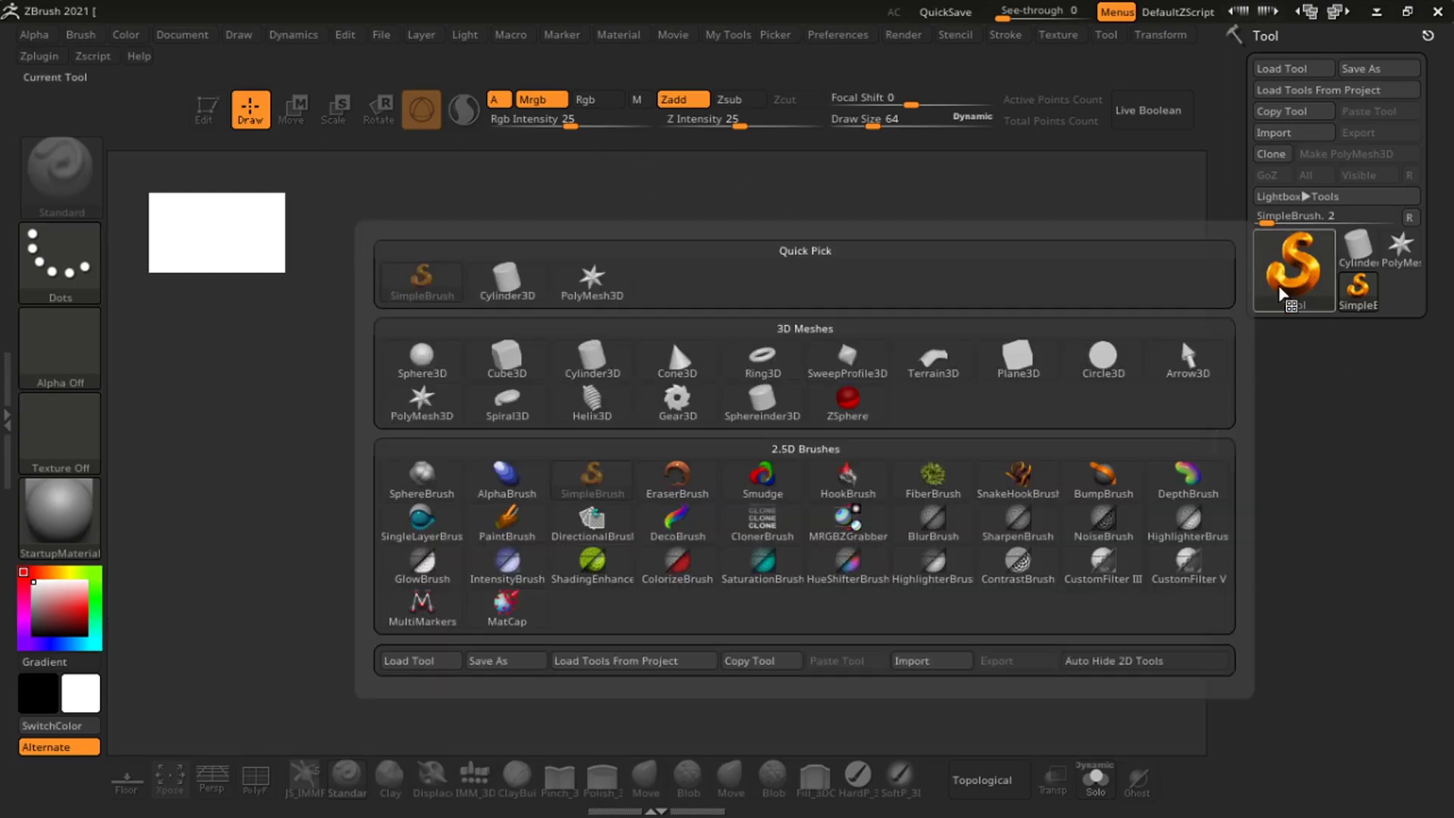
pyautogui.click(1295, 266)
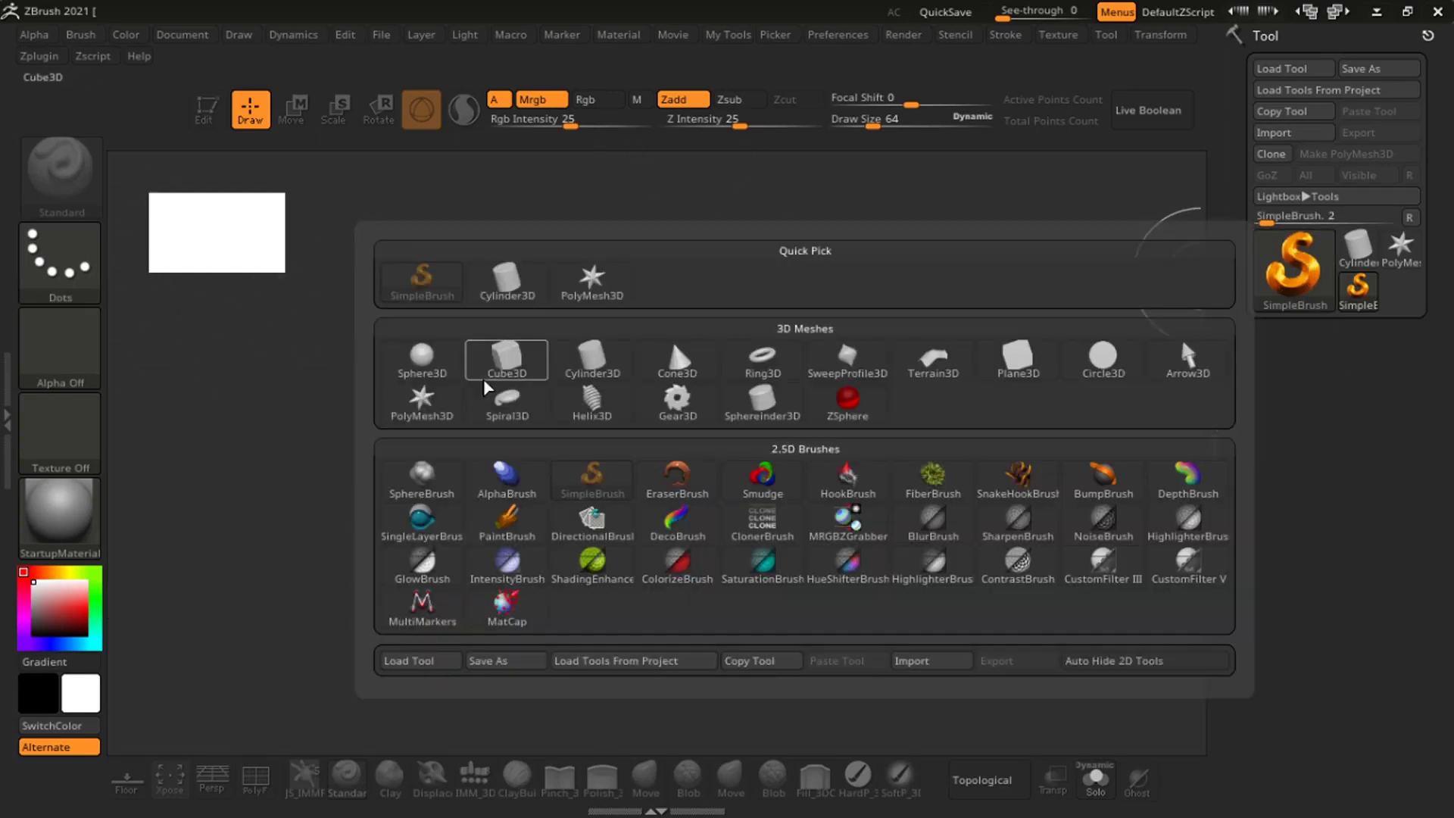
pyautogui.click(434, 381)
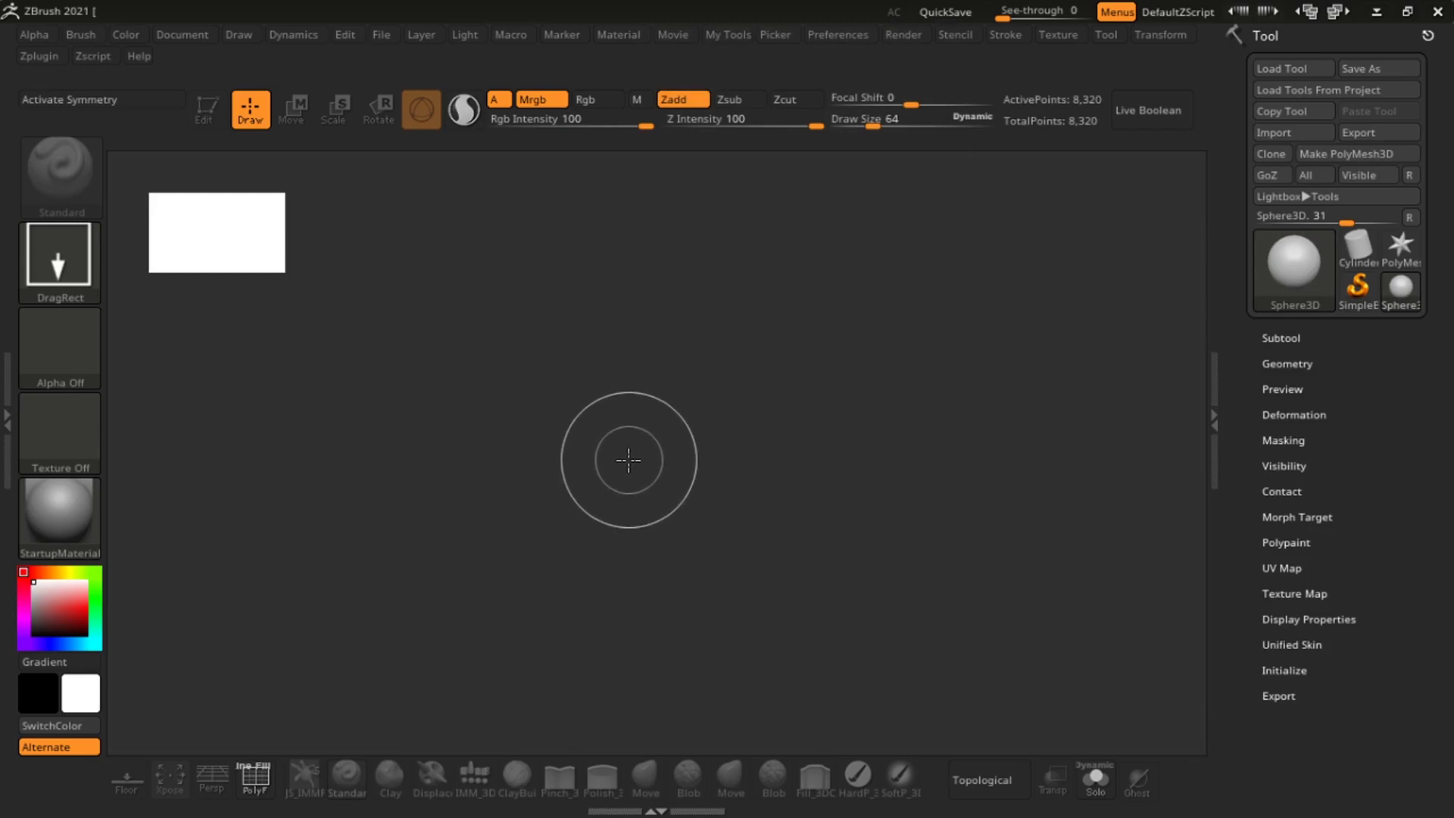
# Draw the sphere on the canvas and switch it into Edit mode.
pyautogui.moveTo(628, 415); pyautogui.dragTo(631, 689)
pyautogui.press('t')
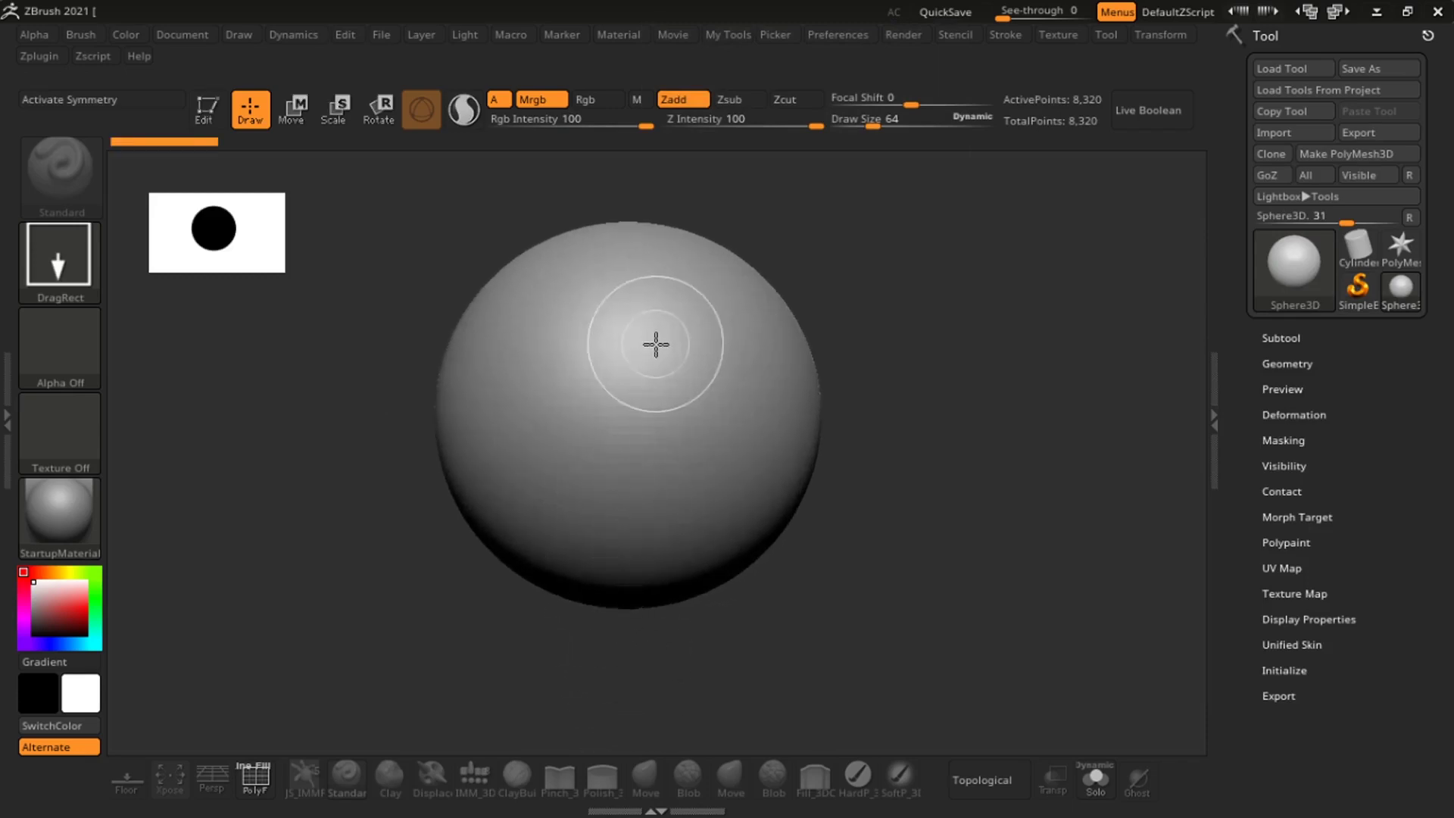
pyautogui.press('t')
pyautogui.keyDown('alt'); pyautogui.moveTo(654, 375); pyautogui.dragTo(659, 423, button='right'); pyautogui.keyUp('alt')
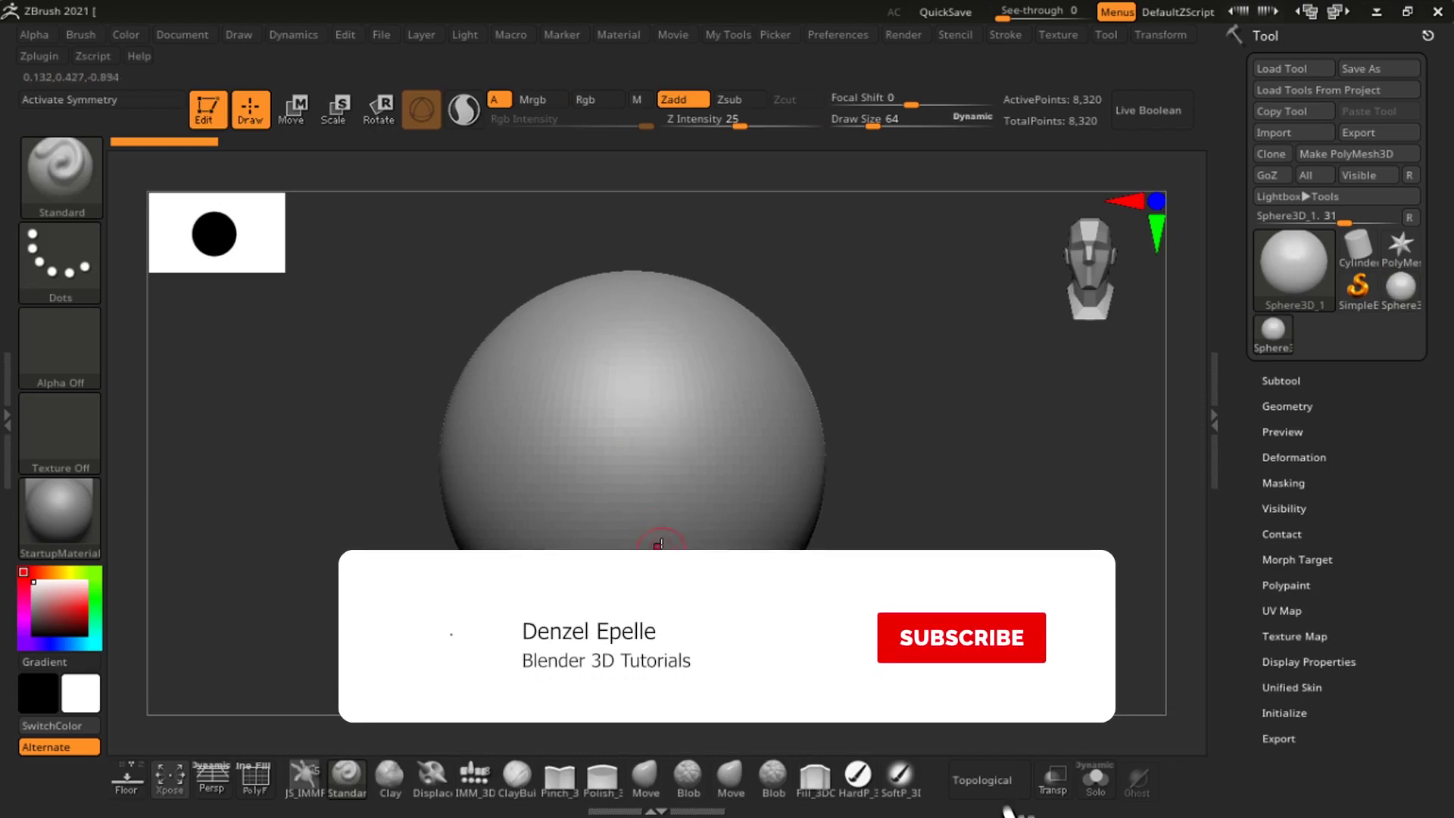
pyautogui.moveTo(646, 502)
pyautogui.keyDown('ctrl'); pyautogui.mouseDown(button='right')
pyautogui.moveTo(646, 470)
pyautogui.moveTo(658, 509)
pyautogui.moveTo(658, 480)
pyautogui.mouseUp(button='right'); pyautogui.keyUp('ctrl')
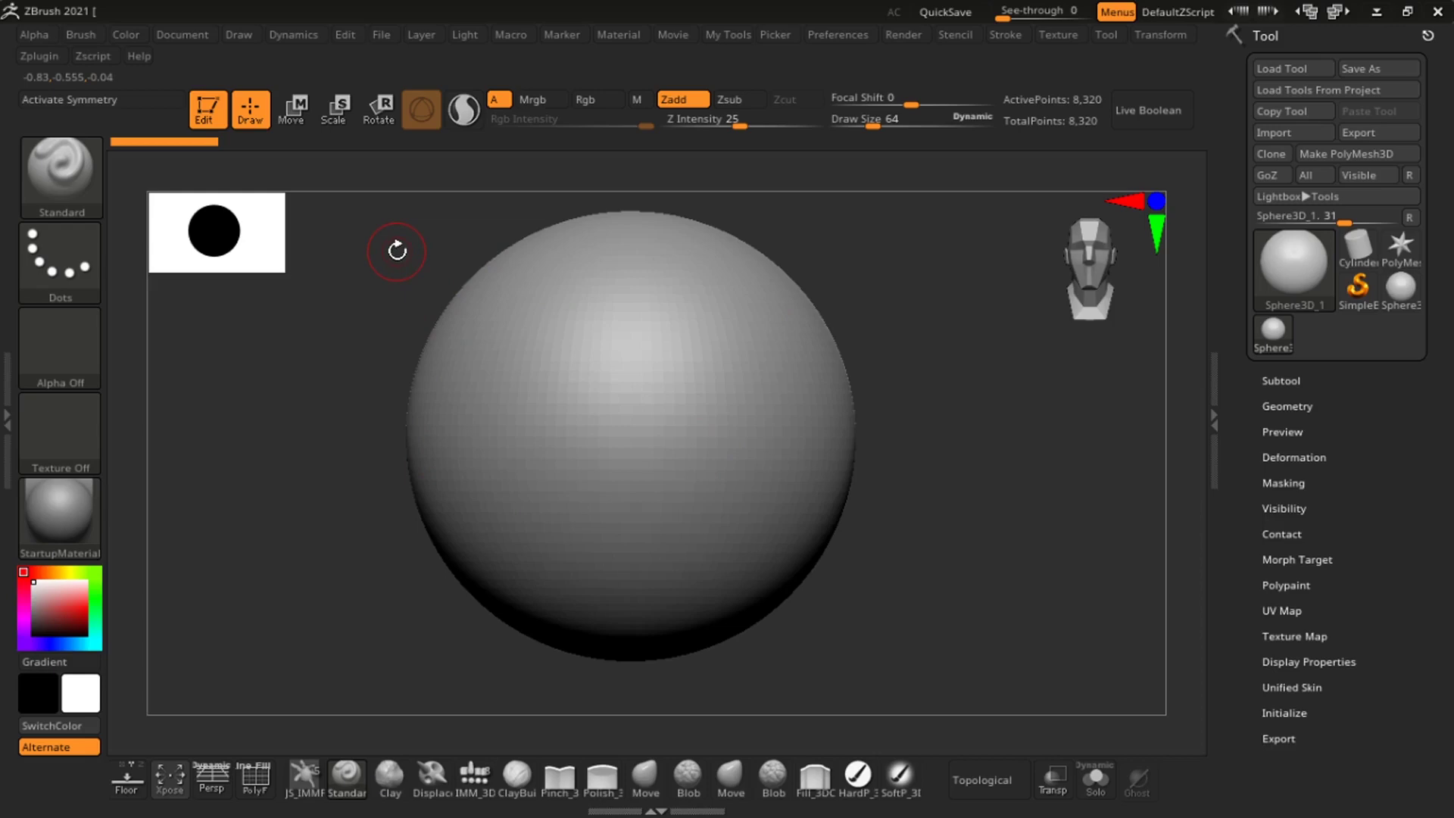
# Restore the standard UI layout from the configuration preferences.
pyautogui.click(827, 39)
pyautogui.click(855, 108)
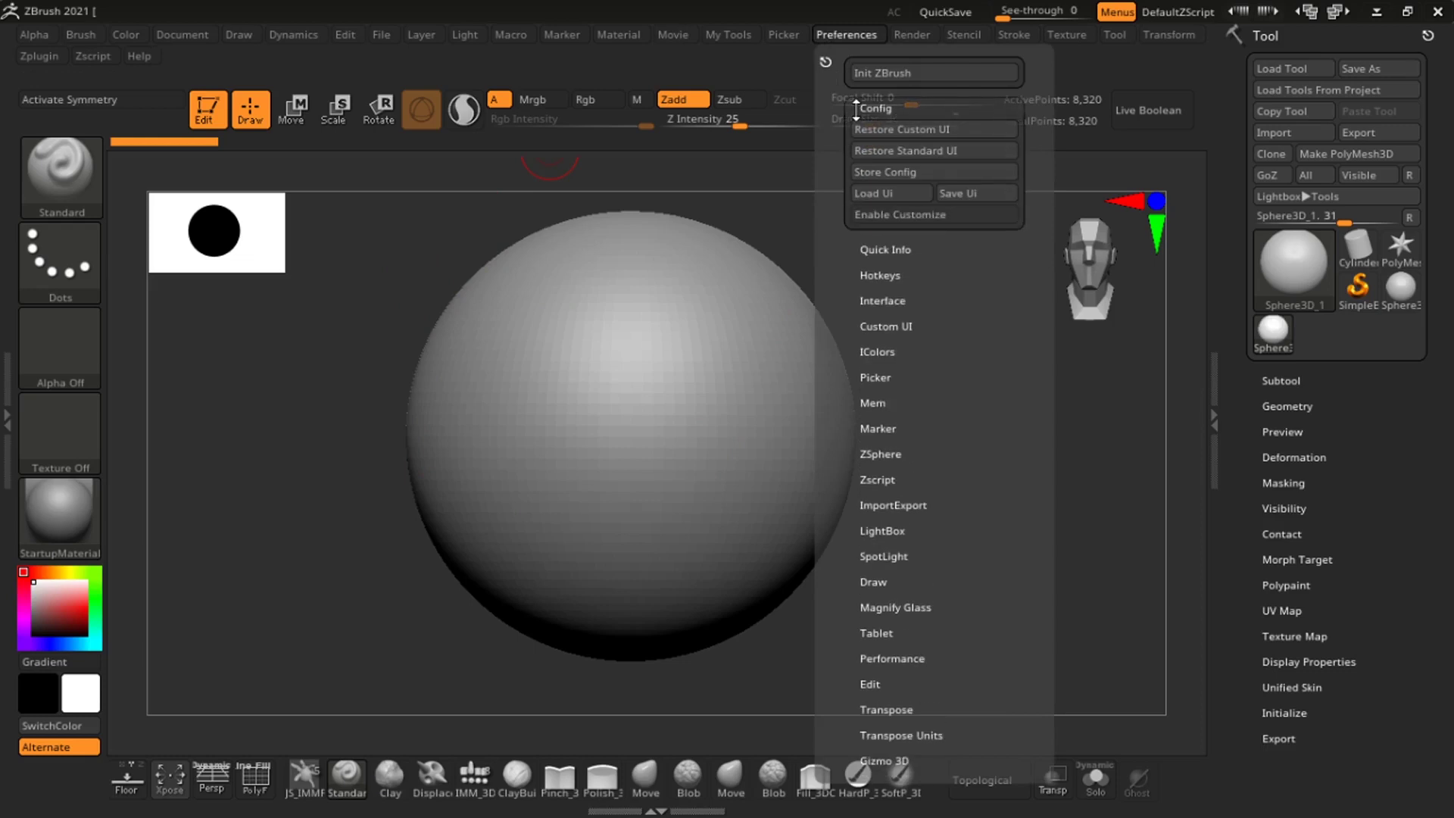
pyautogui.click(883, 149)
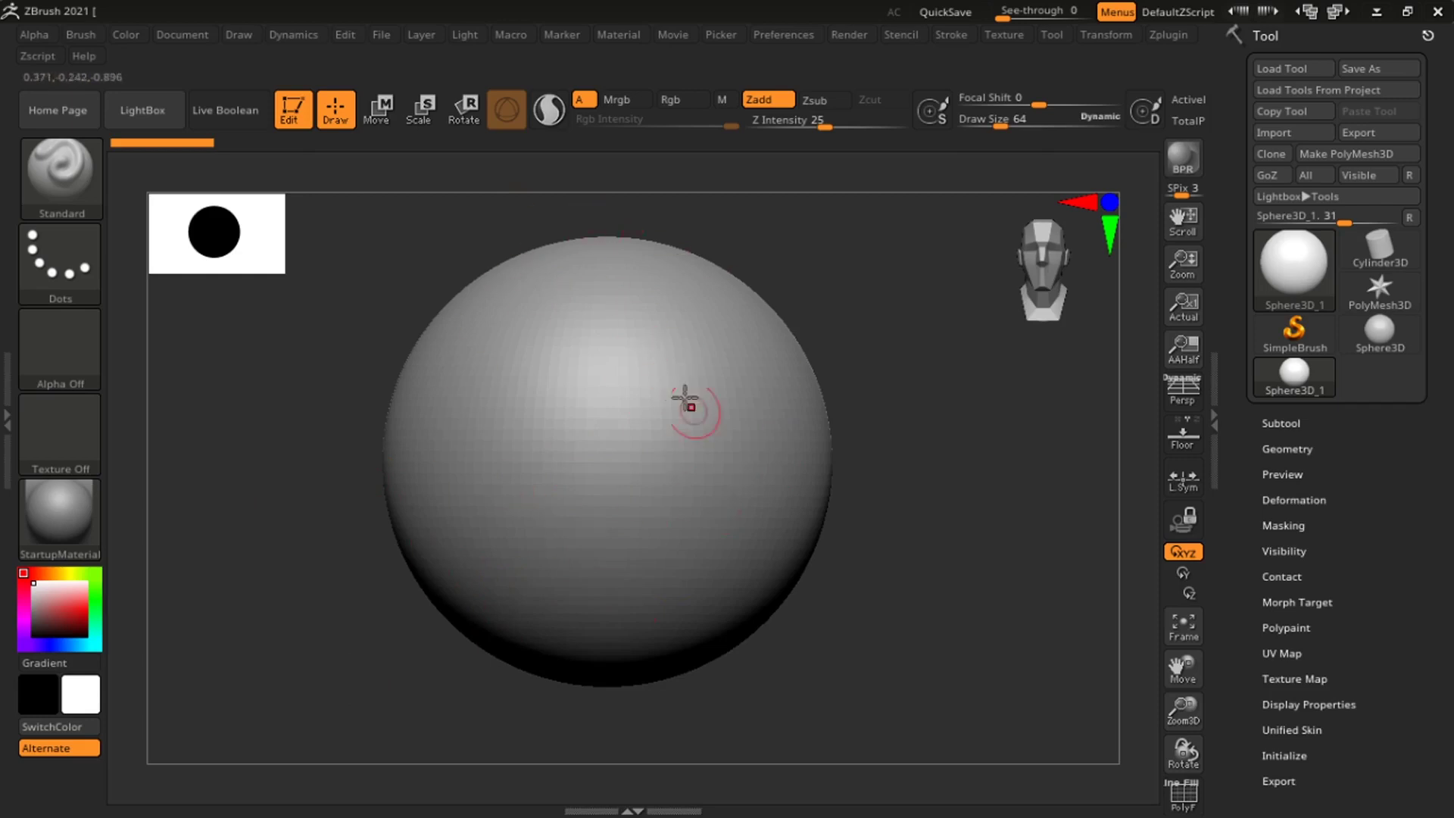
# Convert the sphere primitive into an editable PolyMesh3D.
pyautogui.press('shift')
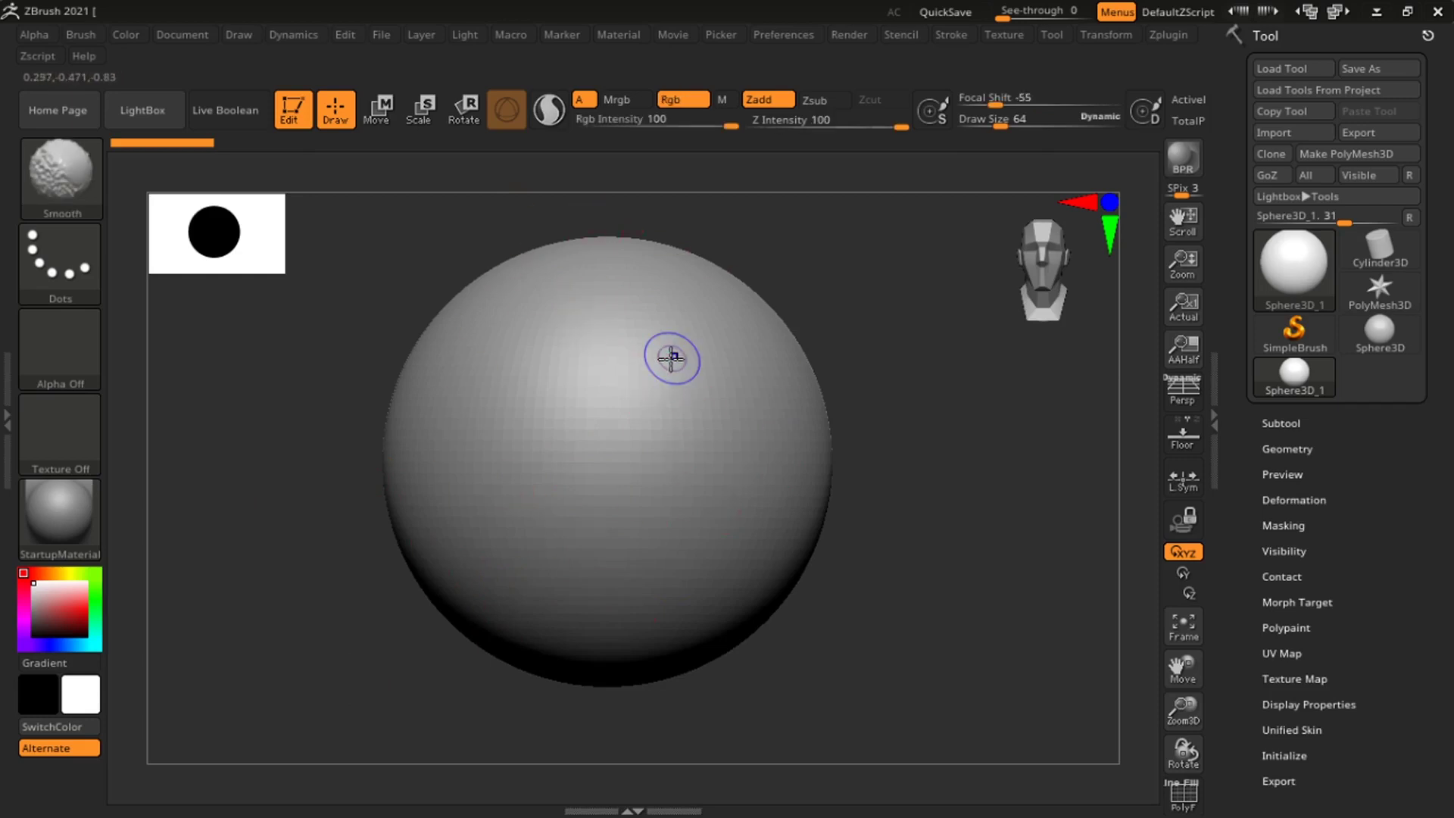
pyautogui.click(672, 357)
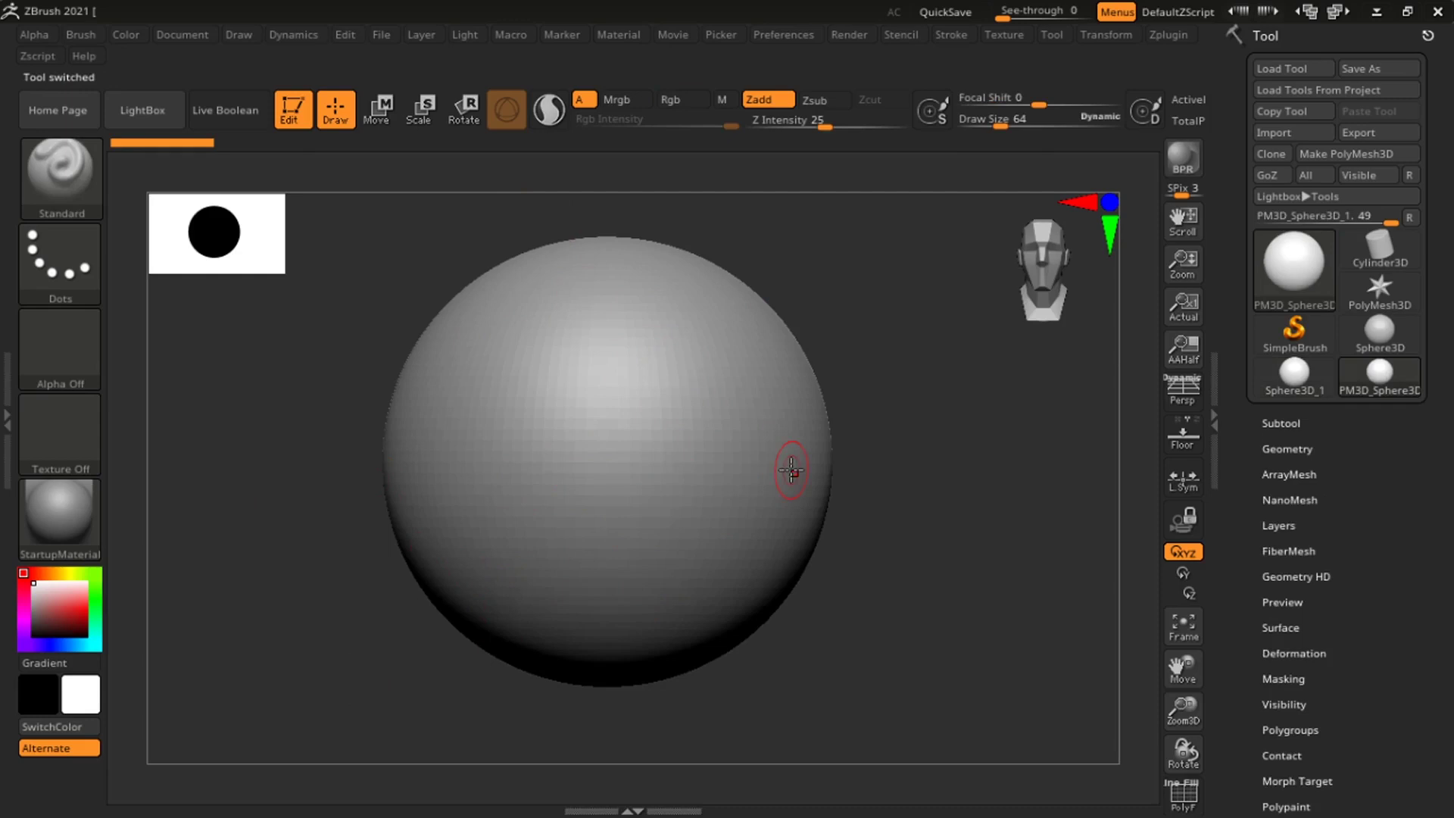
pyautogui.keyDown('ctrl'); pyautogui.moveTo(653, 534); pyautogui.dragTo(659, 493, button='right'); pyautogui.keyUp('ctrl')
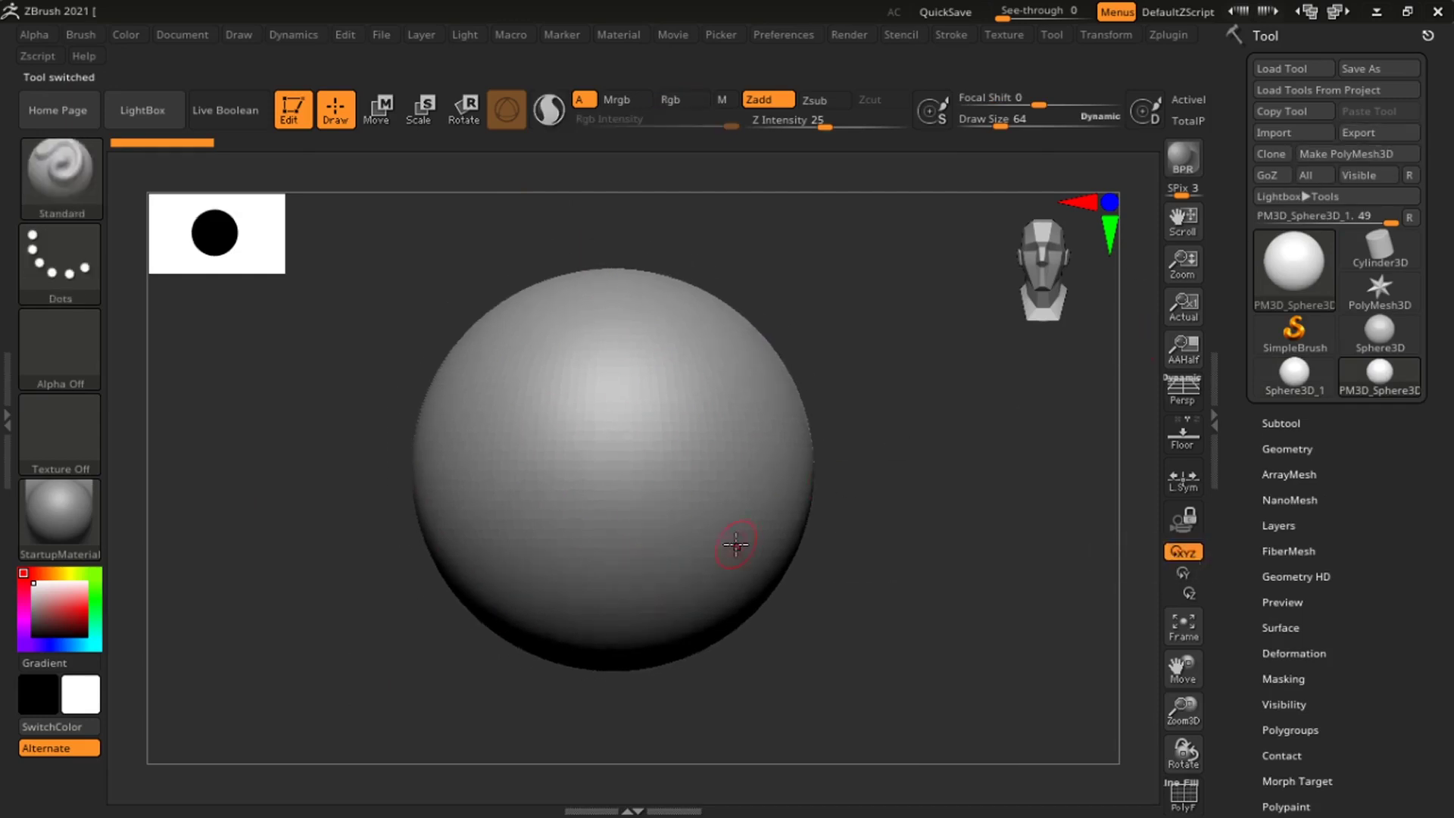
pyautogui.keyDown('ctrl'); pyautogui.moveTo(735, 545); pyautogui.dragTo(730, 514, button='right'); pyautogui.keyUp('ctrl')
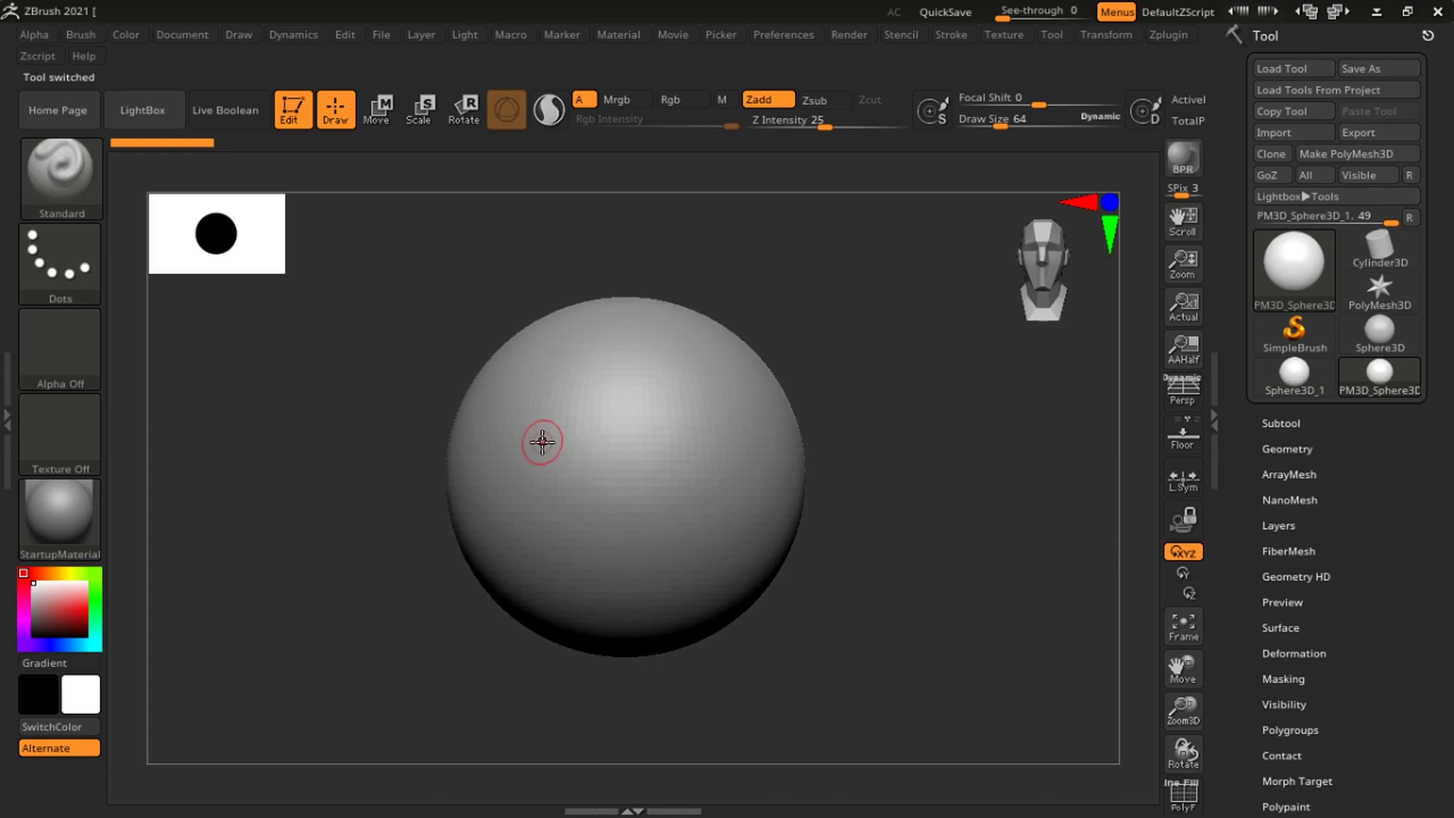
pyautogui.moveTo(577, 415)
pyautogui.keyDown('ctrl'); pyautogui.mouseDown(button='right')
pyautogui.moveTo(591, 470)
pyautogui.moveTo(636, 471)
pyautogui.mouseUp(button='right'); pyautogui.keyUp('ctrl')
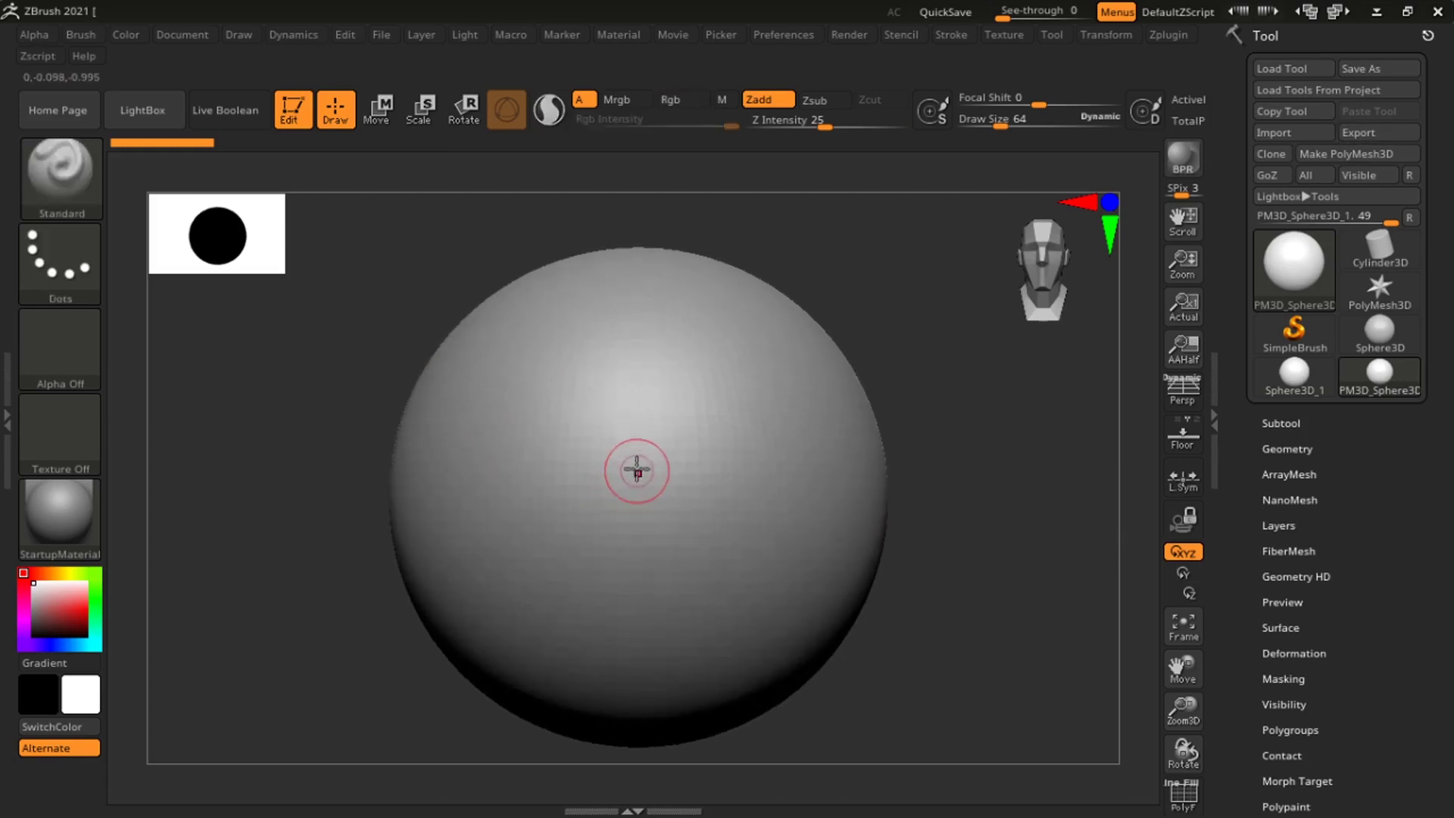
# Set the brush draw size to 168 and paint a round mask on the front of the sphere.
pyautogui.press('s')
pyautogui.moveTo(648, 467); pyautogui.dragTo(672, 474)
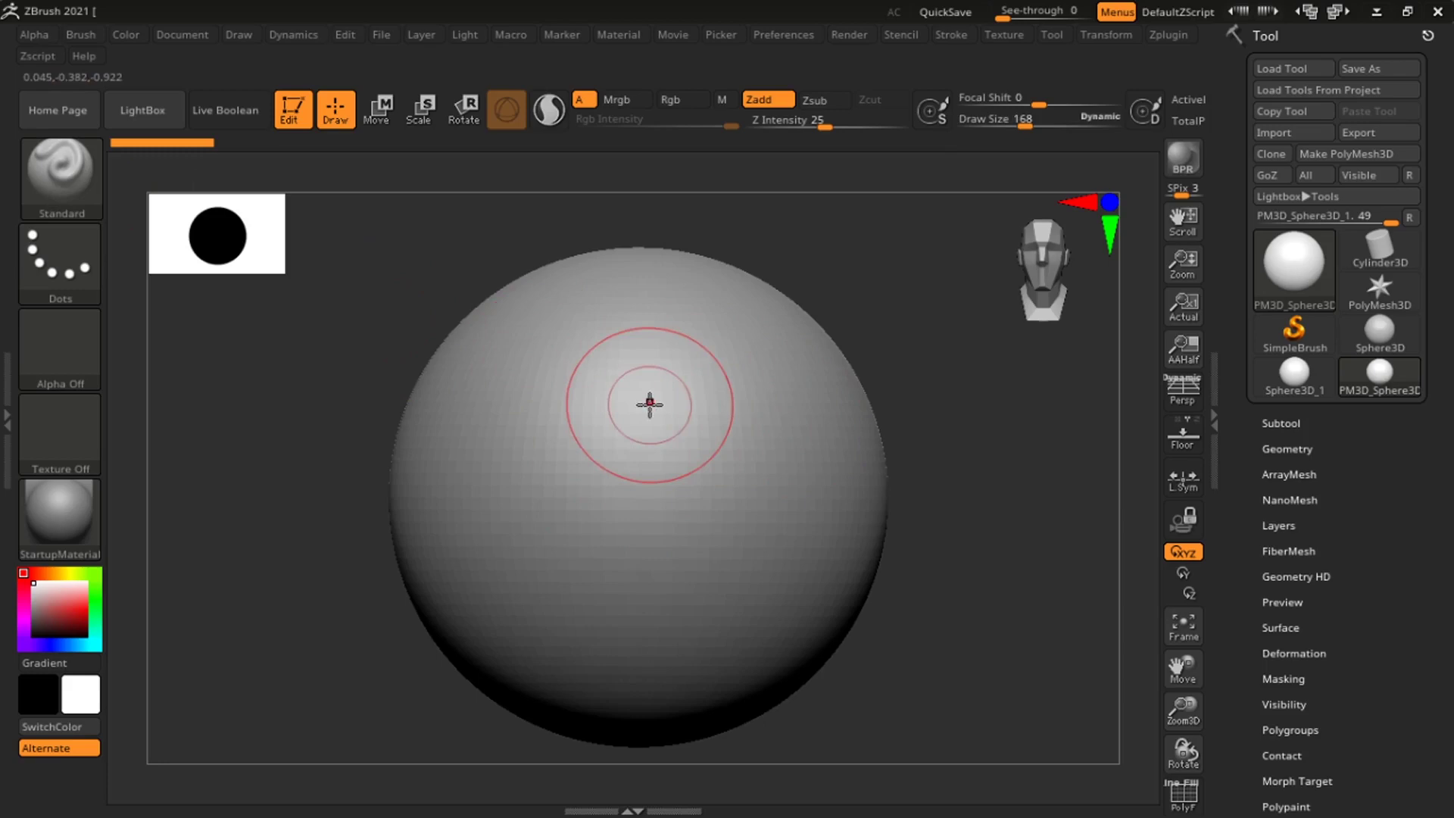
pyautogui.press('ctrl')
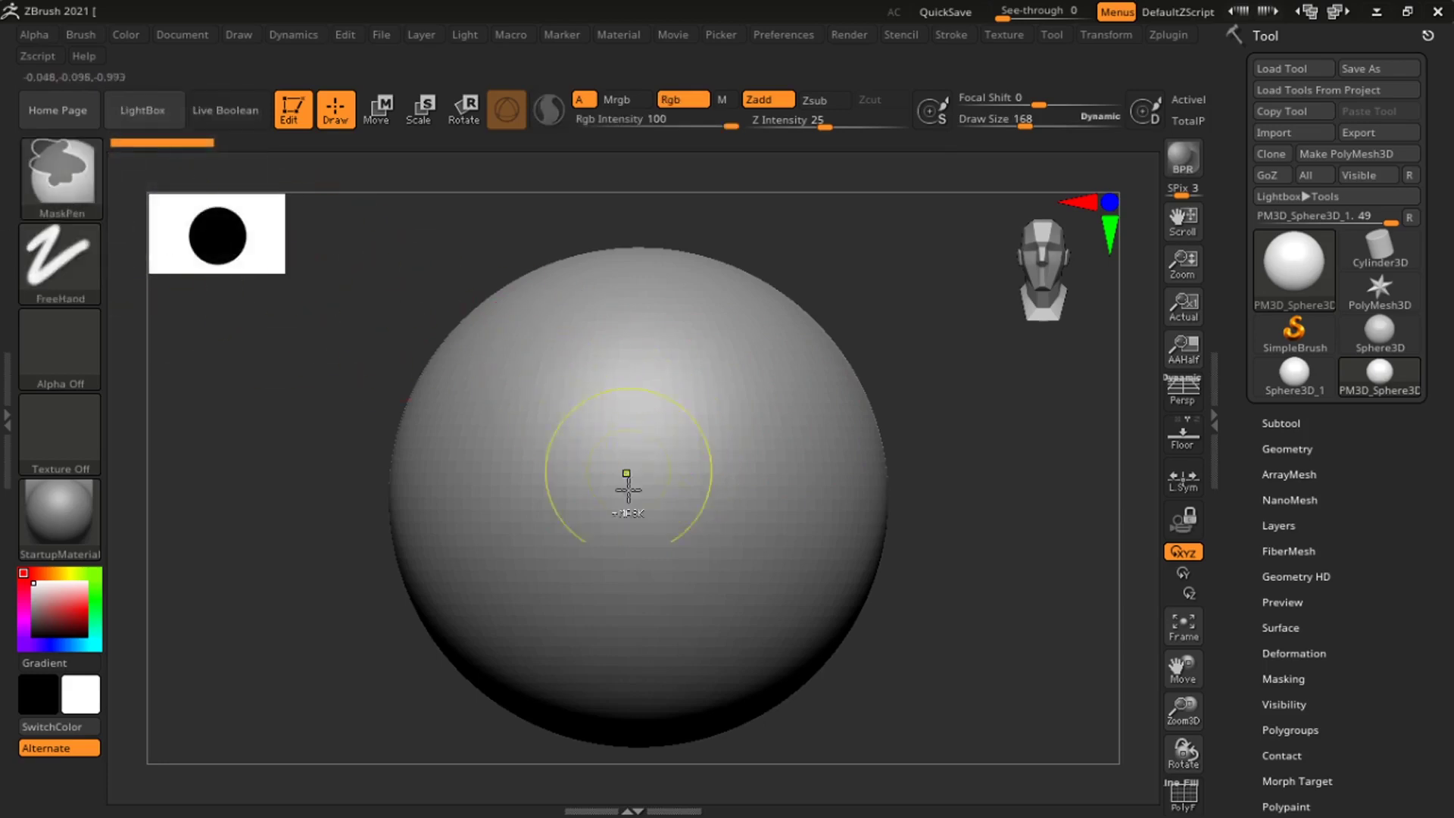
pyautogui.press('ctrl')
pyautogui.moveTo(662, 498)
pyautogui.keyDown('ctrl'); pyautogui.mouseDown()
pyautogui.moveTo(659, 520)
pyautogui.moveTo(645, 512)
pyautogui.moveTo(694, 493)
pyautogui.moveTo(647, 445)
pyautogui.mouseUp(); pyautogui.keyUp('ctrl')
pyautogui.moveTo(746, 477); pyautogui.dragTo(682, 497, button='right')
pyautogui.keyDown('ctrl'); pyautogui.click(724, 461); pyautogui.keyUp('ctrl')
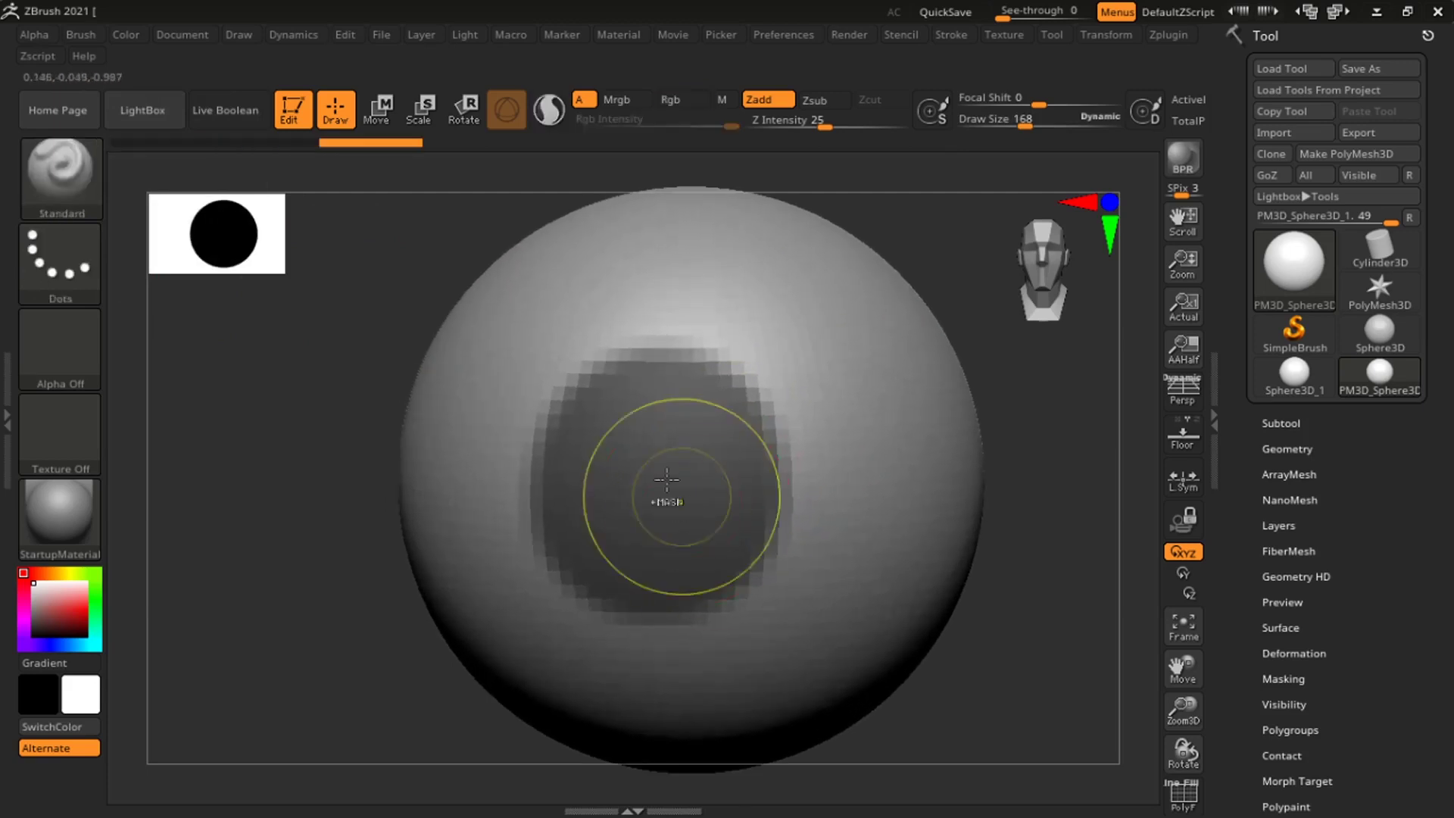
pyautogui.keyDown('ctrl'); pyautogui.click(671, 464); pyautogui.keyUp('ctrl')
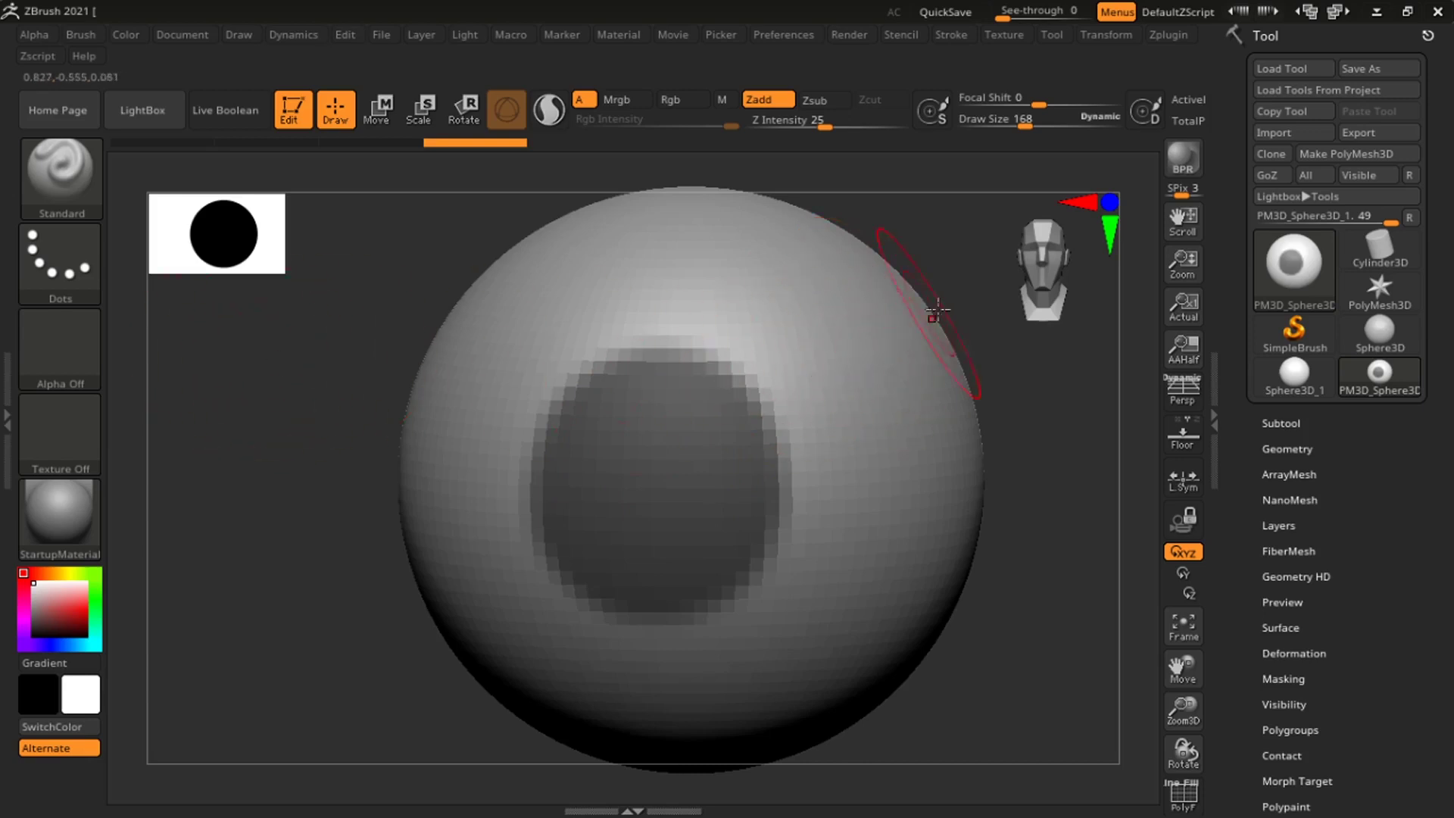
# Sculpt raised Standard brush strokes across and around the edge of the masked circle.
pyautogui.moveTo(940, 308)
pyautogui.mouseDown()
pyautogui.moveTo(874, 389)
pyautogui.moveTo(880, 364)
pyautogui.moveTo(644, 560)
pyautogui.mouseUp()
pyautogui.moveTo(704, 503); pyautogui.dragTo(799, 382, button='right')
pyautogui.moveTo(799, 382)
pyautogui.mouseDown()
pyautogui.moveTo(818, 399)
pyautogui.moveTo(804, 358)
pyautogui.moveTo(736, 437)
pyautogui.moveTo(642, 474)
pyautogui.mouseUp()
pyautogui.moveTo(739, 432); pyautogui.dragTo(636, 506, button='right')
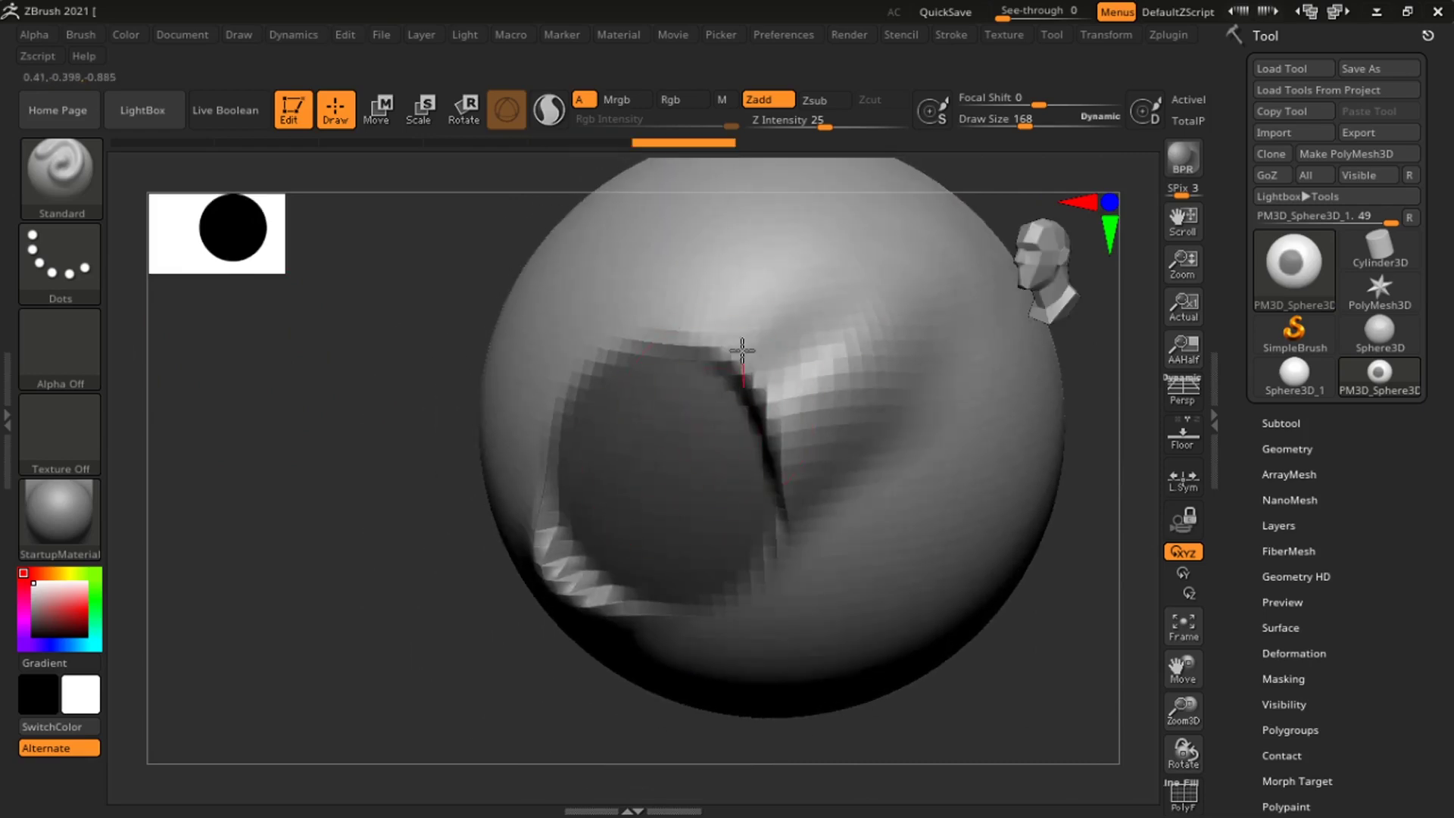
pyautogui.moveTo(742, 351)
pyautogui.mouseDown()
pyautogui.moveTo(525, 541)
pyautogui.moveTo(707, 308)
pyautogui.moveTo(552, 485)
pyautogui.mouseUp()
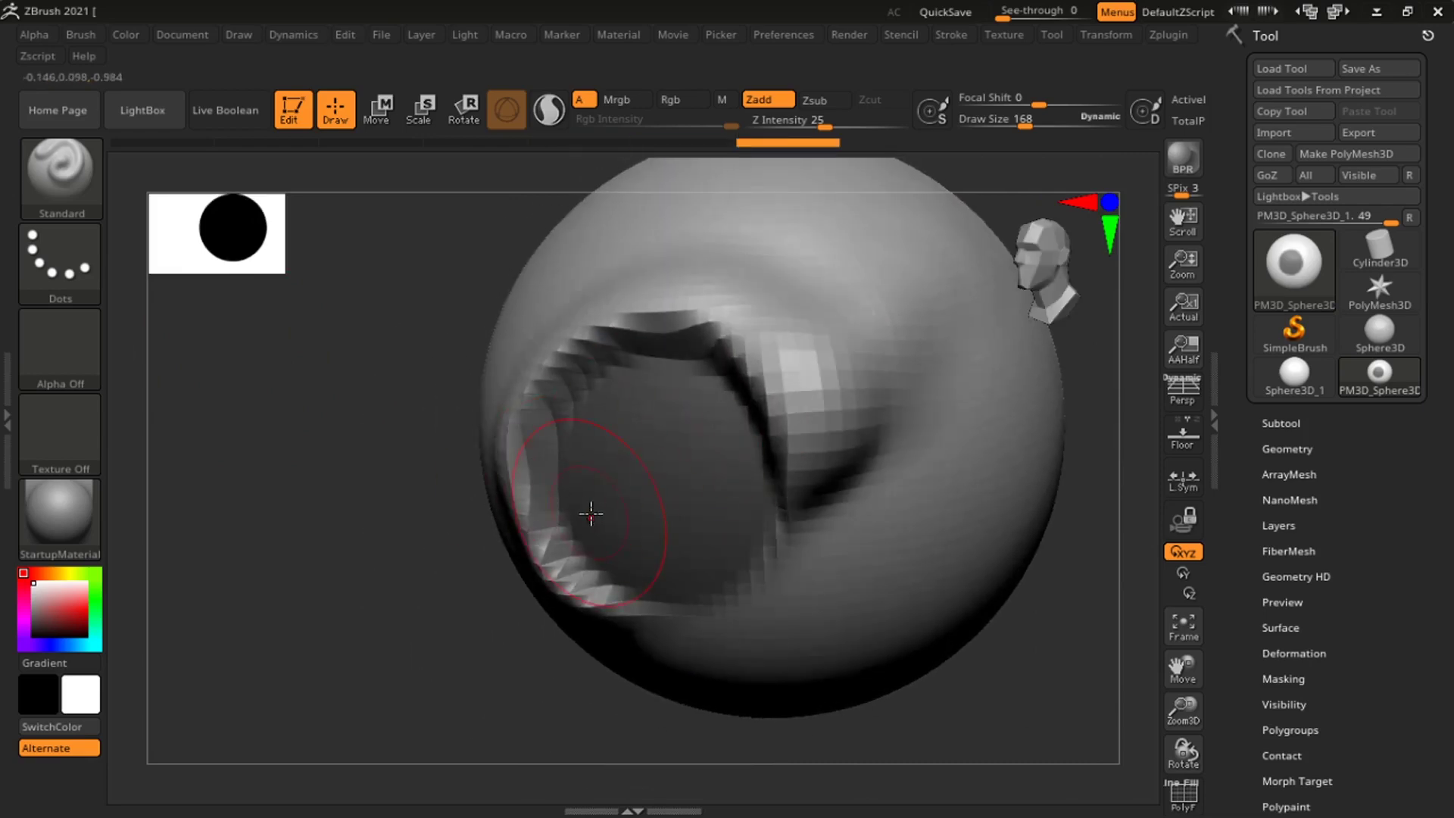
pyautogui.moveTo(591, 515); pyautogui.dragTo(667, 476, button='right')
pyautogui.moveTo(777, 463); pyautogui.dragTo(728, 507, button='right')
pyautogui.moveTo(789, 425)
pyautogui.keyDown('shift'); pyautogui.mouseDown()
pyautogui.moveTo(800, 439)
pyautogui.moveTo(826, 401)
pyautogui.moveTo(772, 363)
pyautogui.mouseUp(); pyautogui.keyUp('shift')
pyautogui.rightClick(826, 402)
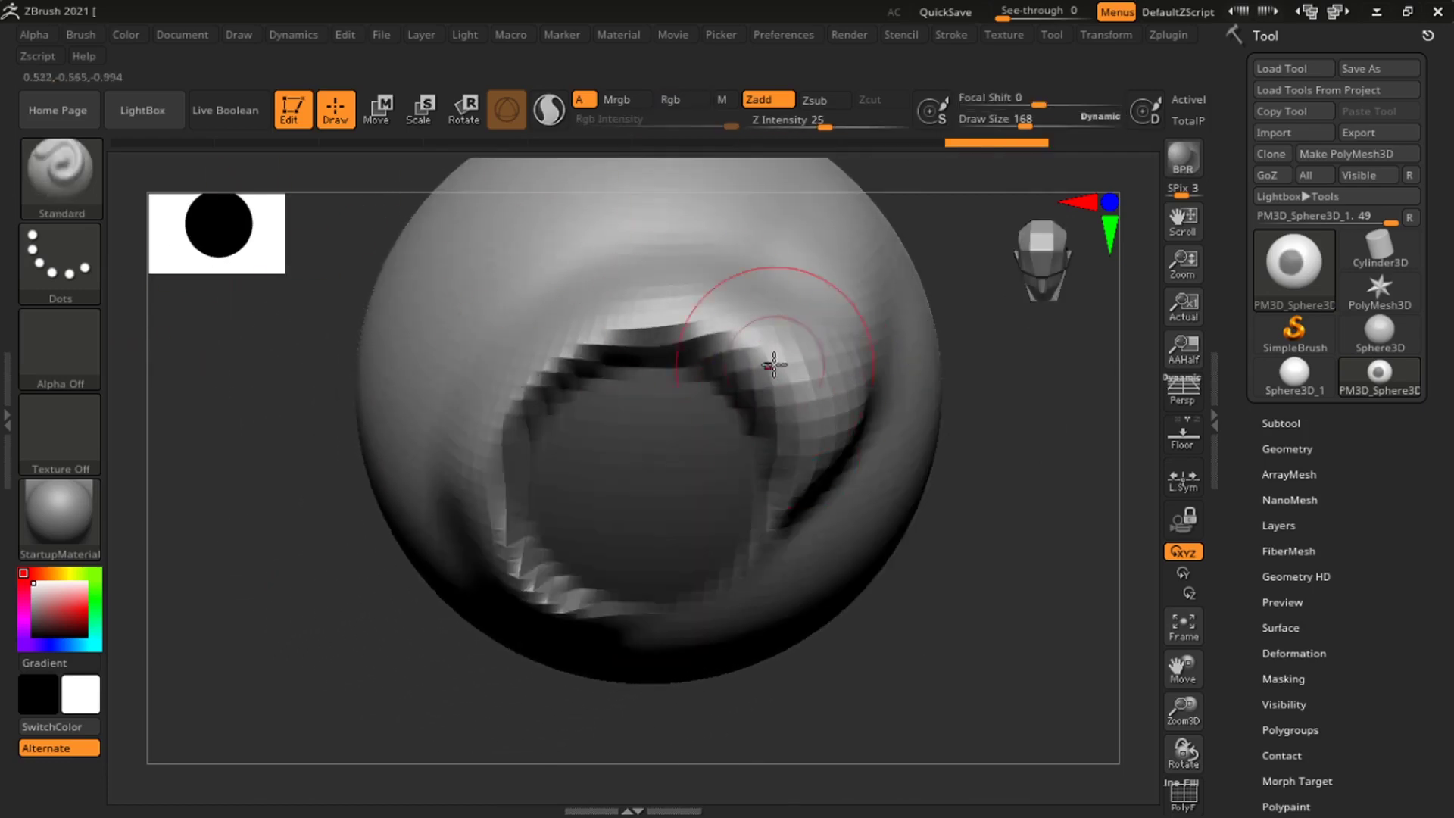
pyautogui.moveTo(773, 363)
pyautogui.mouseDown(button='right')
pyautogui.moveTo(810, 373)
pyautogui.moveTo(697, 358)
pyautogui.mouseUp(button='right')
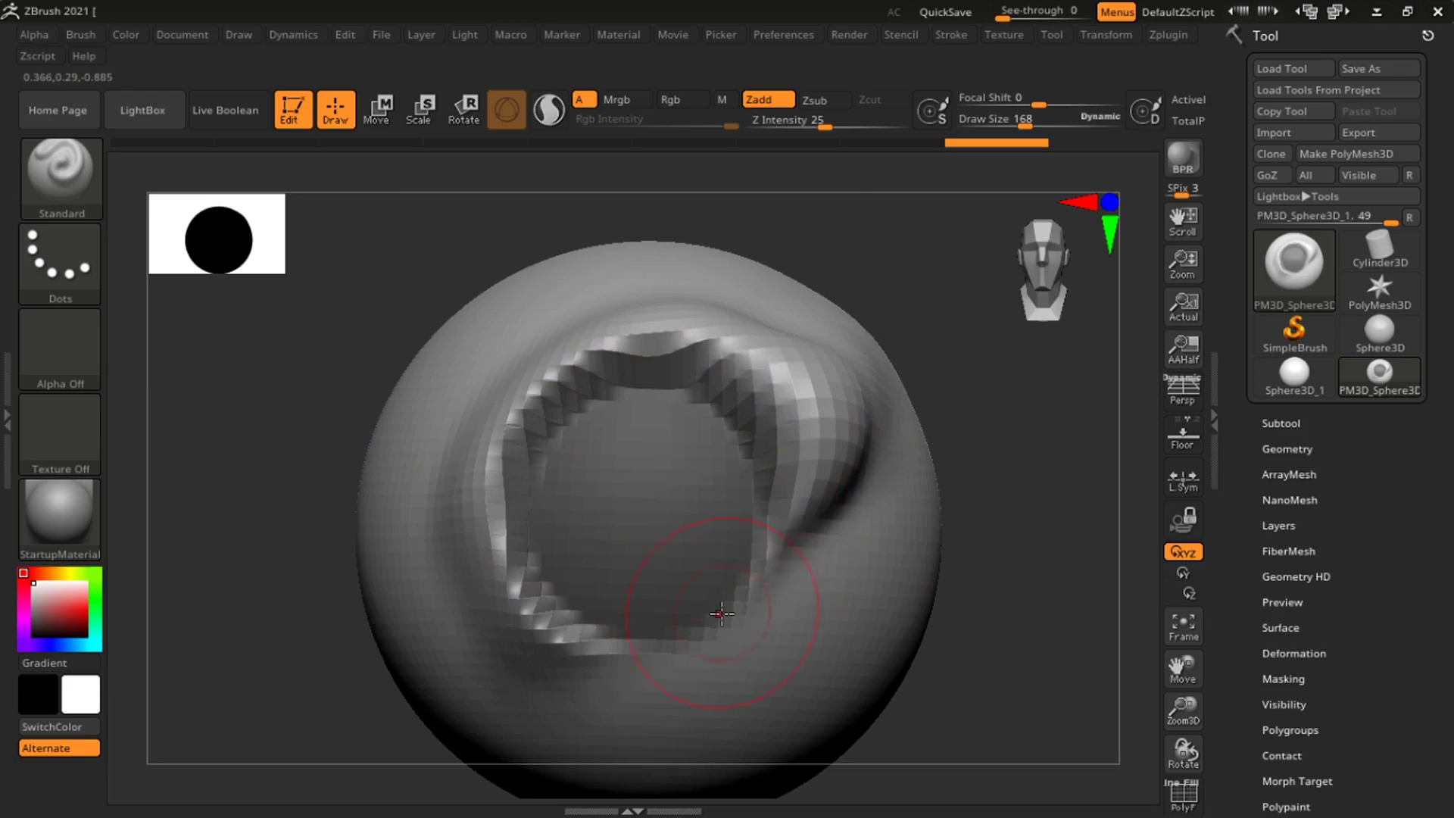
pyautogui.moveTo(722, 614)
pyautogui.mouseDown(button='right')
pyautogui.moveTo(665, 610)
pyautogui.moveTo(792, 594)
pyautogui.mouseUp(button='right')
pyautogui.moveTo(584, 536)
pyautogui.mouseDown(button='right')
pyautogui.moveTo(606, 591)
pyautogui.moveTo(637, 488)
pyautogui.moveTo(651, 496)
pyautogui.mouseUp(button='right')
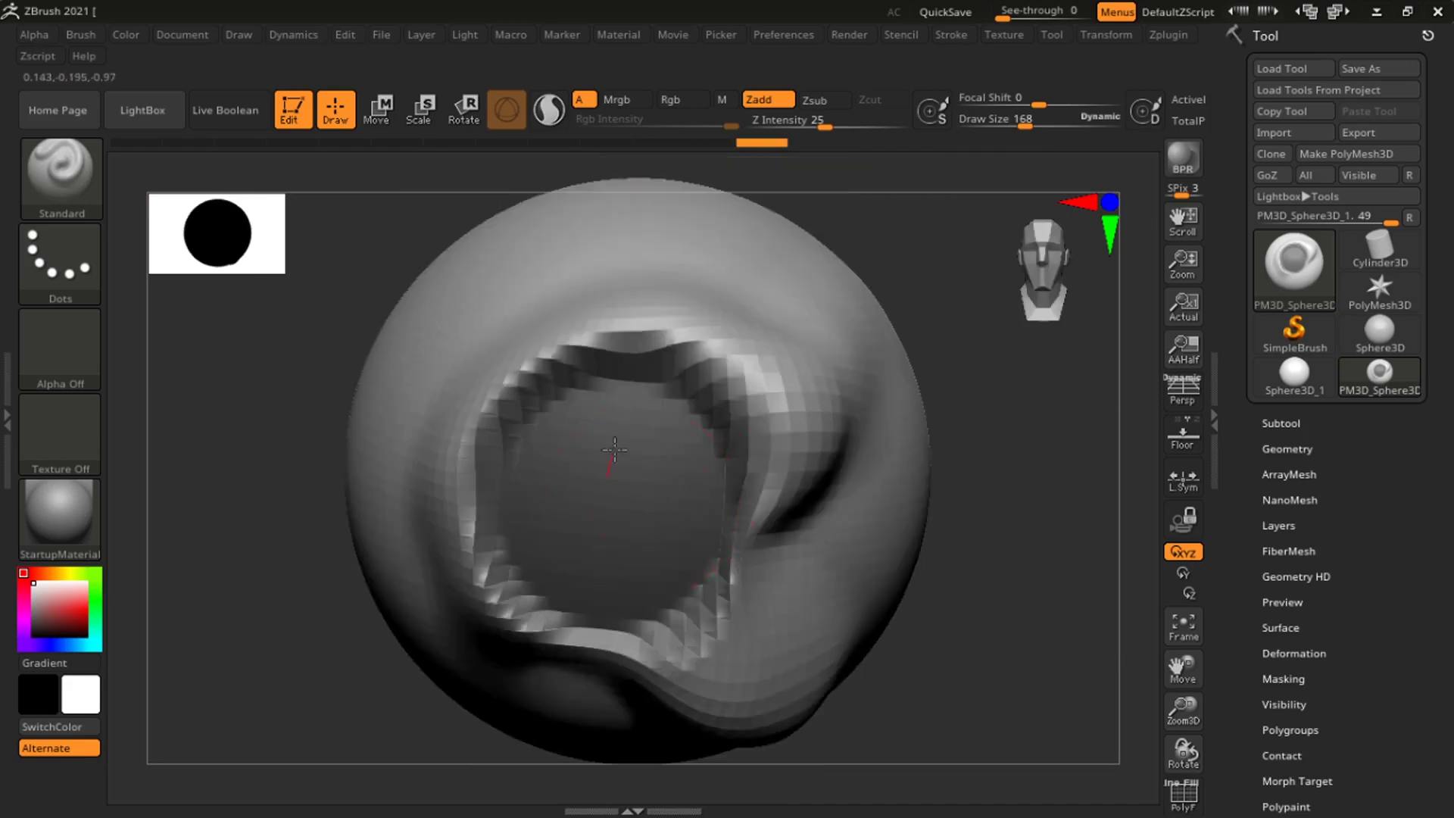
pyautogui.moveTo(624, 332)
pyautogui.mouseDown()
pyautogui.moveTo(633, 370)
pyautogui.moveTo(627, 299)
pyautogui.mouseUp()
pyautogui.moveTo(740, 601)
pyautogui.keyDown('ctrl'); pyautogui.mouseDown(button='right')
pyautogui.moveTo(828, 522)
pyautogui.moveTo(698, 520)
pyautogui.moveTo(736, 558)
pyautogui.moveTo(843, 574)
pyautogui.moveTo(772, 616)
pyautogui.moveTo(753, 555)
pyautogui.moveTo(785, 553)
pyautogui.moveTo(761, 553)
pyautogui.mouseUp(button='right'); pyautogui.keyUp('ctrl')
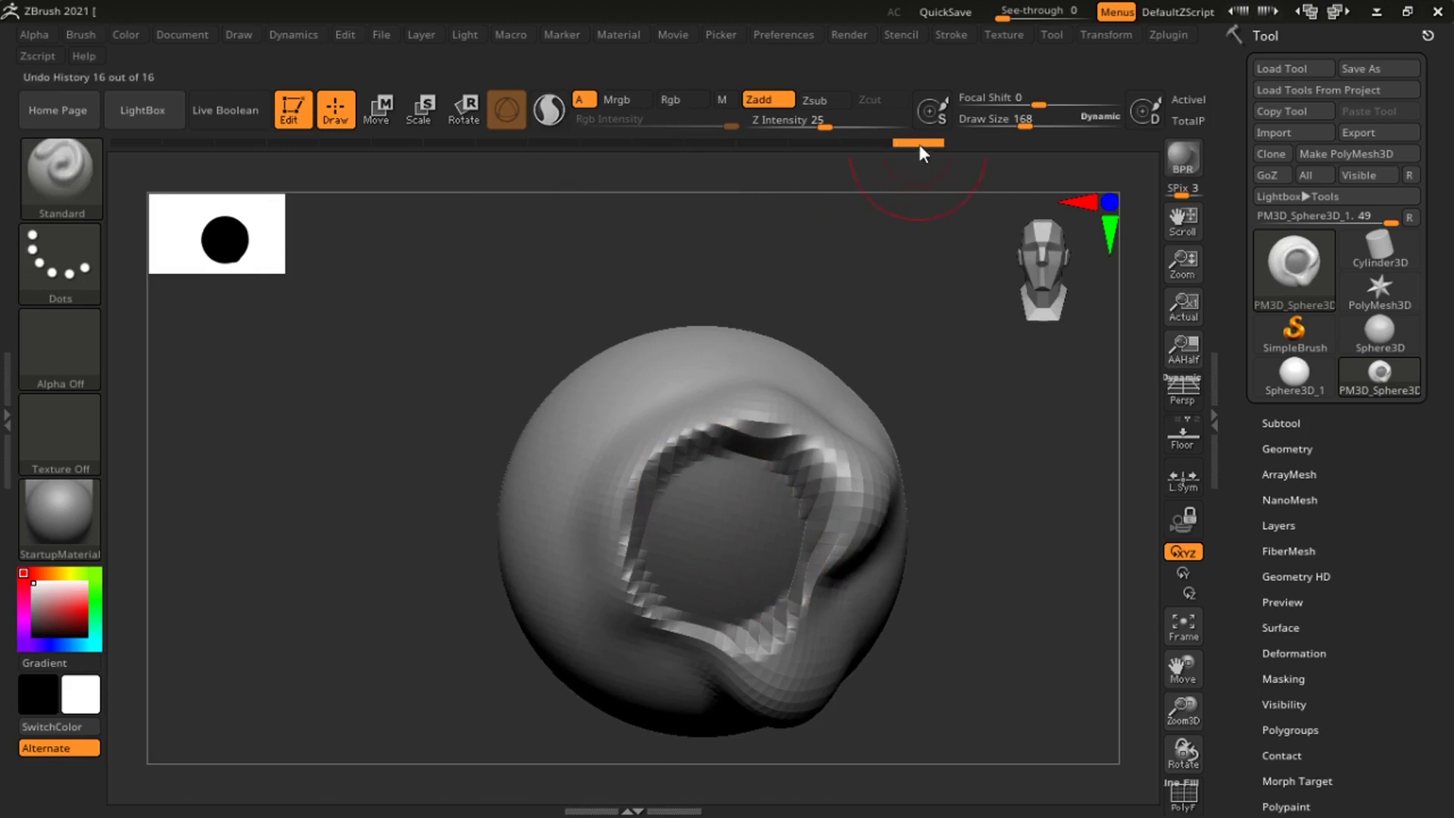
# Roll the undo history back to the masked sphere before the sculpting strokes.
pyautogui.moveTo(919, 144); pyautogui.dragTo(250, 168)
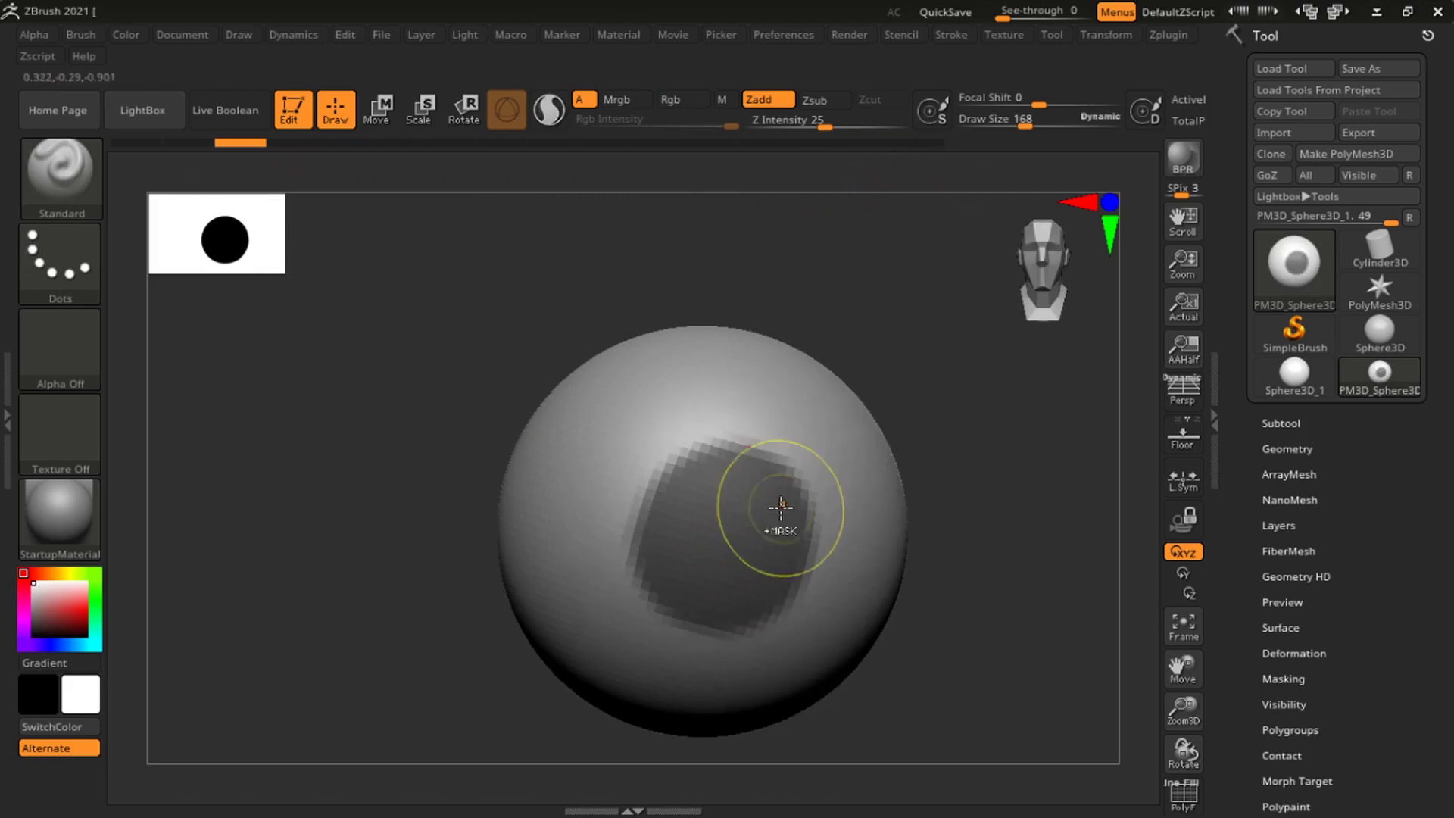
pyautogui.keyDown('ctrl'); pyautogui.moveTo(942, 521); pyautogui.dragTo(892, 641, button='right'); pyautogui.keyUp('ctrl')
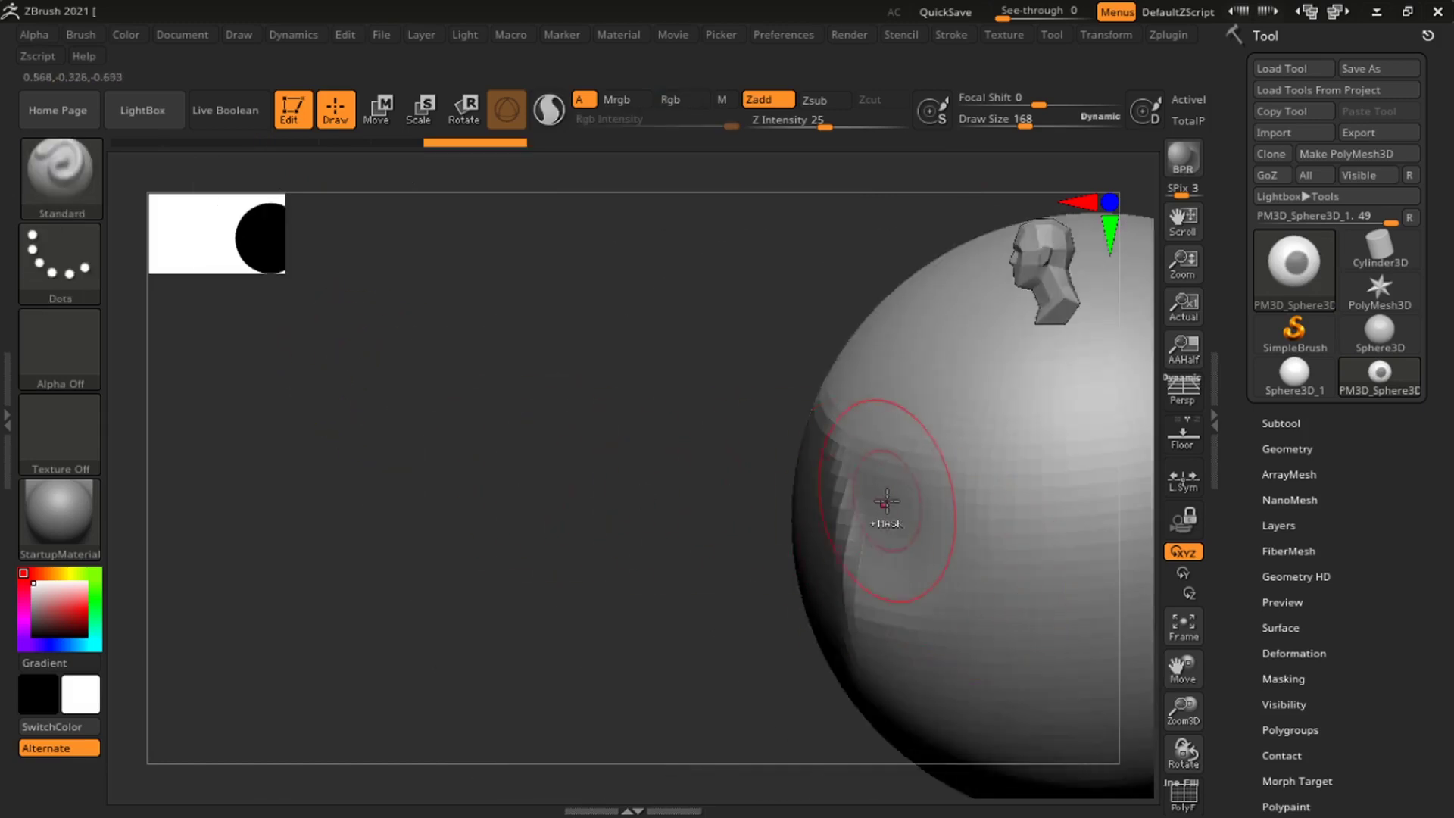
pyautogui.hotkey('ctrl', 'z')
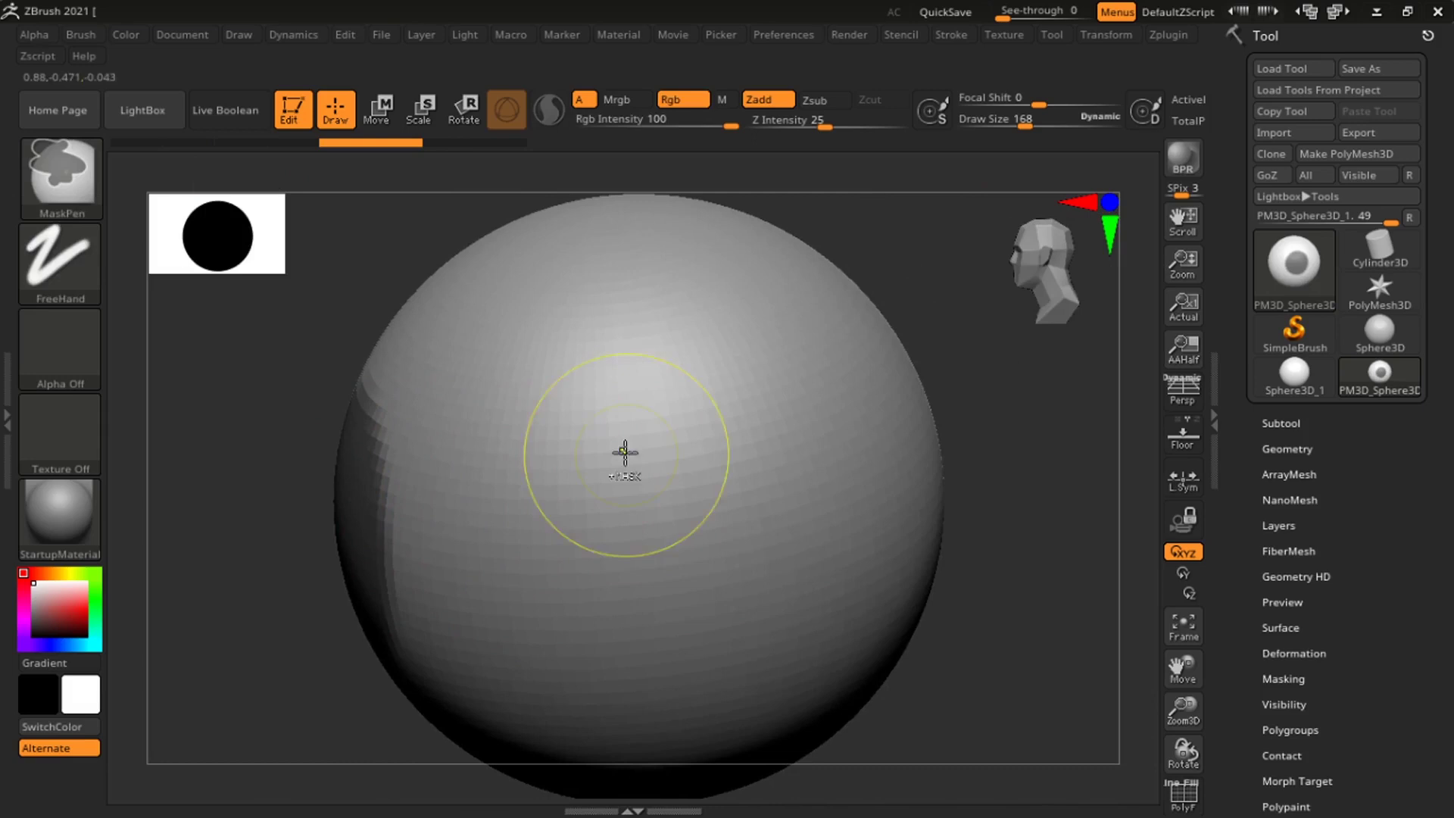
# Paint a second round mask on the side of the sphere, leaving an unmasked strip between both masks.
pyautogui.moveTo(623, 453)
pyautogui.keyDown('ctrl'); pyautogui.mouseDown()
pyautogui.moveTo(617, 552)
pyautogui.moveTo(697, 535)
pyautogui.moveTo(636, 529)
pyautogui.moveTo(650, 458)
pyautogui.mouseUp(); pyautogui.keyUp('ctrl')
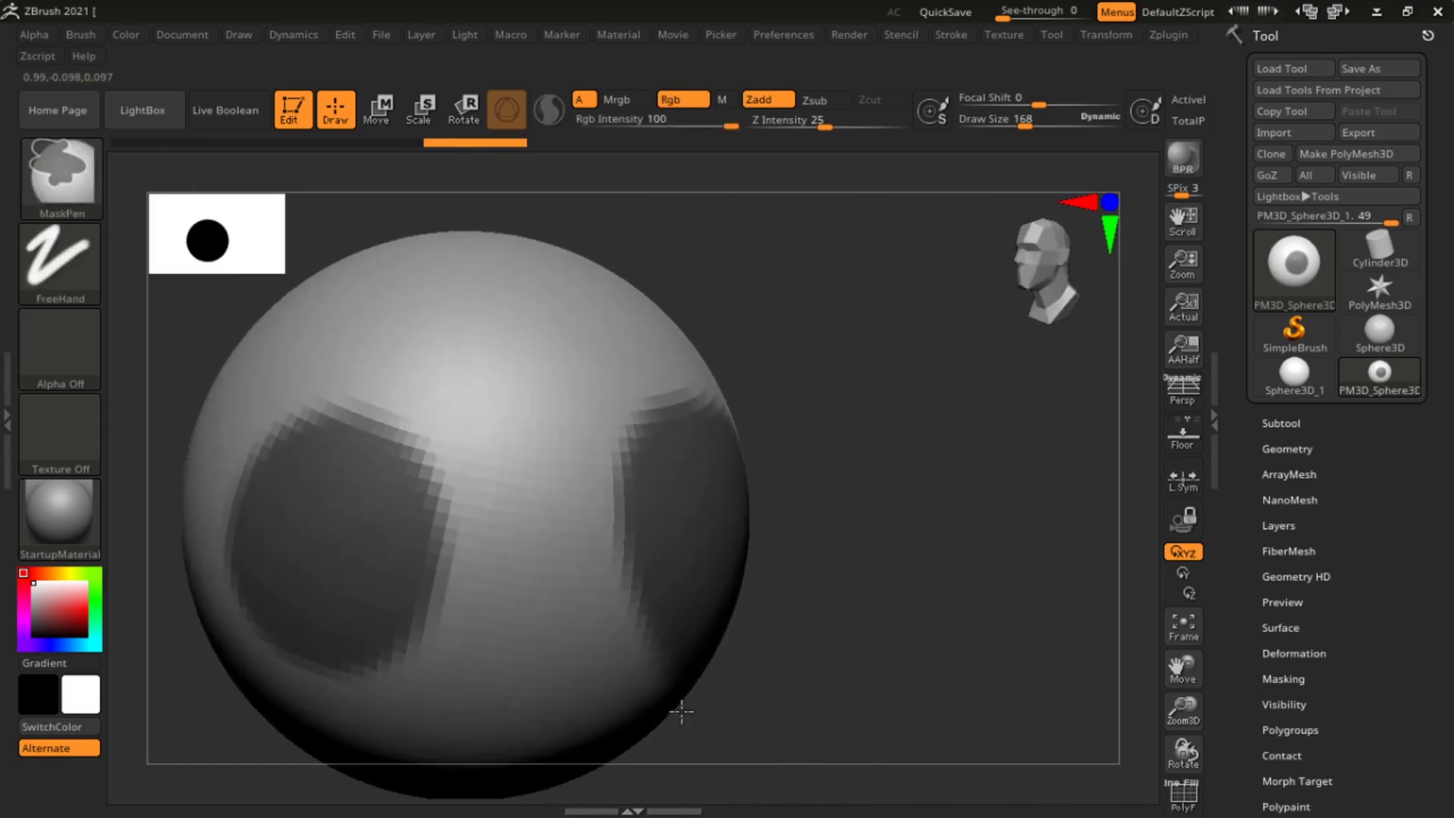
pyautogui.keyDown('alt'); pyautogui.moveTo(610, 574); pyautogui.dragTo(773, 499, button='right'); pyautogui.keyUp('alt')
pyautogui.keyDown('ctrl'); pyautogui.moveTo(723, 415); pyautogui.dragTo(708, 478, button='right'); pyautogui.keyUp('ctrl')
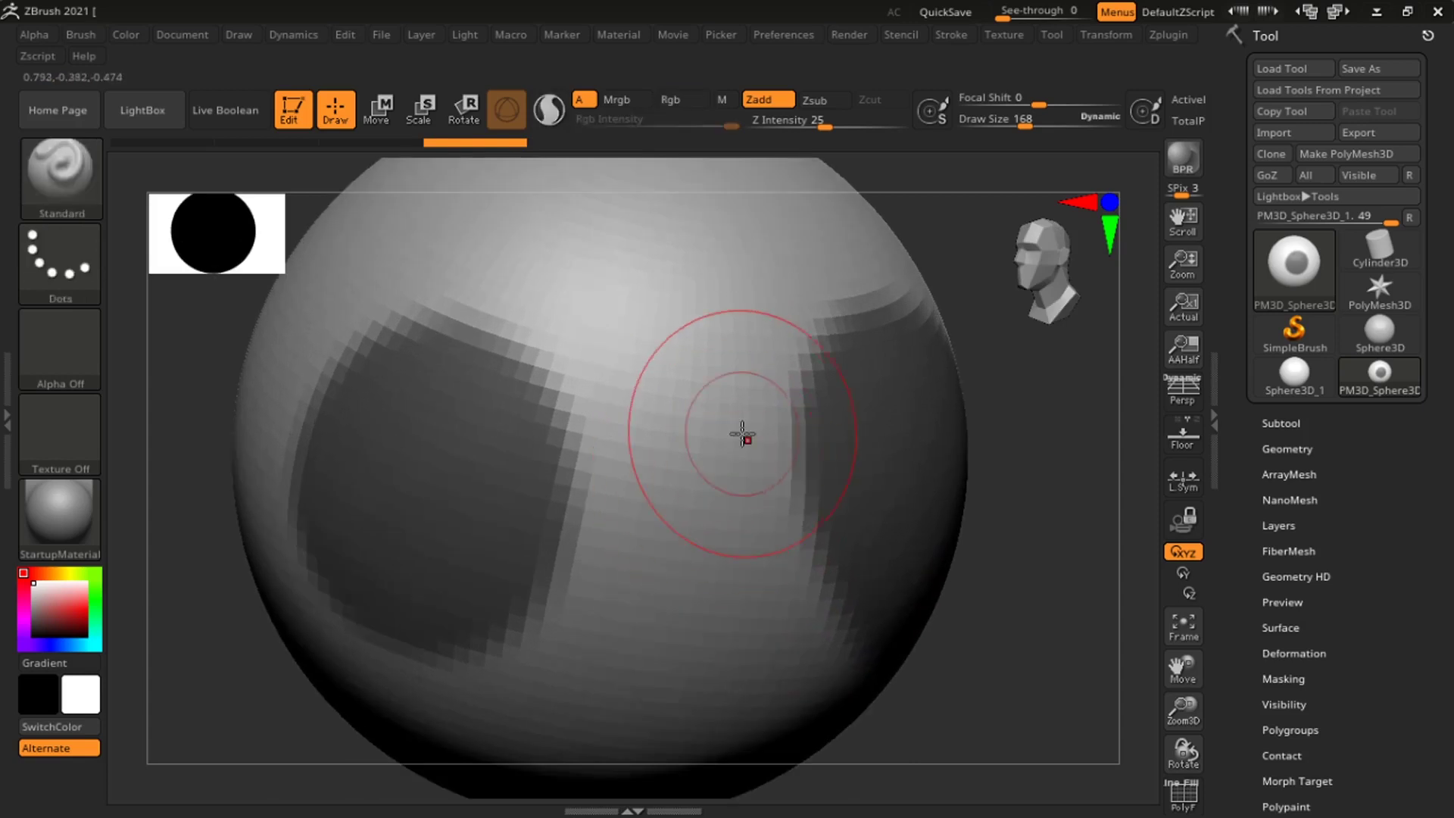
# Build up a raised ridge with the Standard brush on the unmasked strip between the two masks.
pyautogui.moveTo(742, 439)
pyautogui.mouseDown()
pyautogui.moveTo(477, 477)
pyautogui.moveTo(867, 416)
pyautogui.moveTo(838, 364)
pyautogui.moveTo(602, 442)
pyautogui.moveTo(753, 445)
pyautogui.moveTo(620, 492)
pyautogui.moveTo(751, 478)
pyautogui.mouseUp()
pyautogui.moveTo(750, 478)
pyautogui.keyDown('ctrl'); pyautogui.mouseDown(button='right')
pyautogui.moveTo(685, 548)
pyautogui.moveTo(964, 551)
pyautogui.mouseUp(button='right'); pyautogui.keyUp('ctrl')
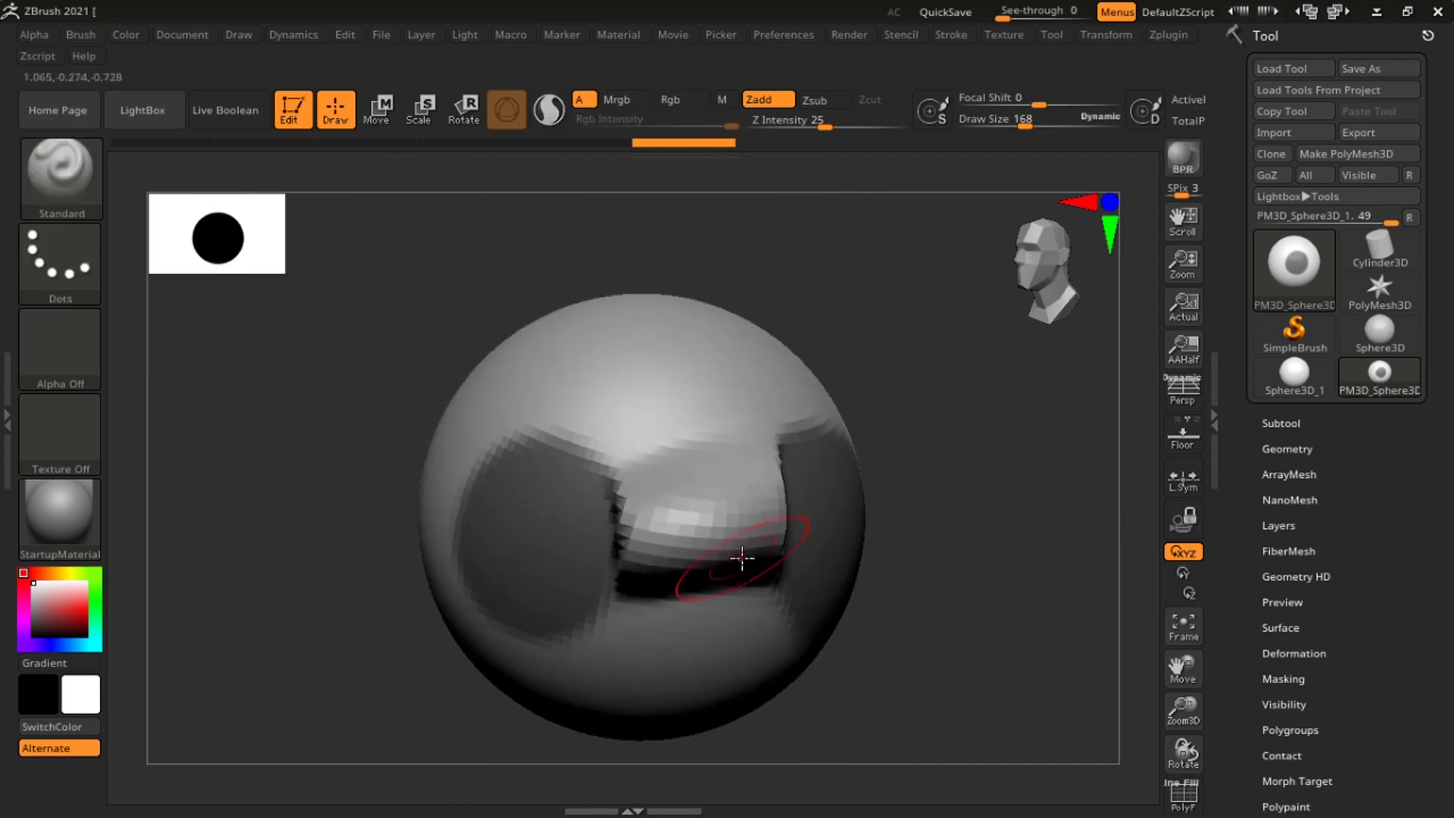
pyautogui.moveTo(742, 558); pyautogui.dragTo(704, 558, button='right')
pyautogui.keyDown('ctrl'); pyautogui.moveTo(902, 538); pyautogui.dragTo(911, 446, button='right'); pyautogui.keyUp('ctrl')
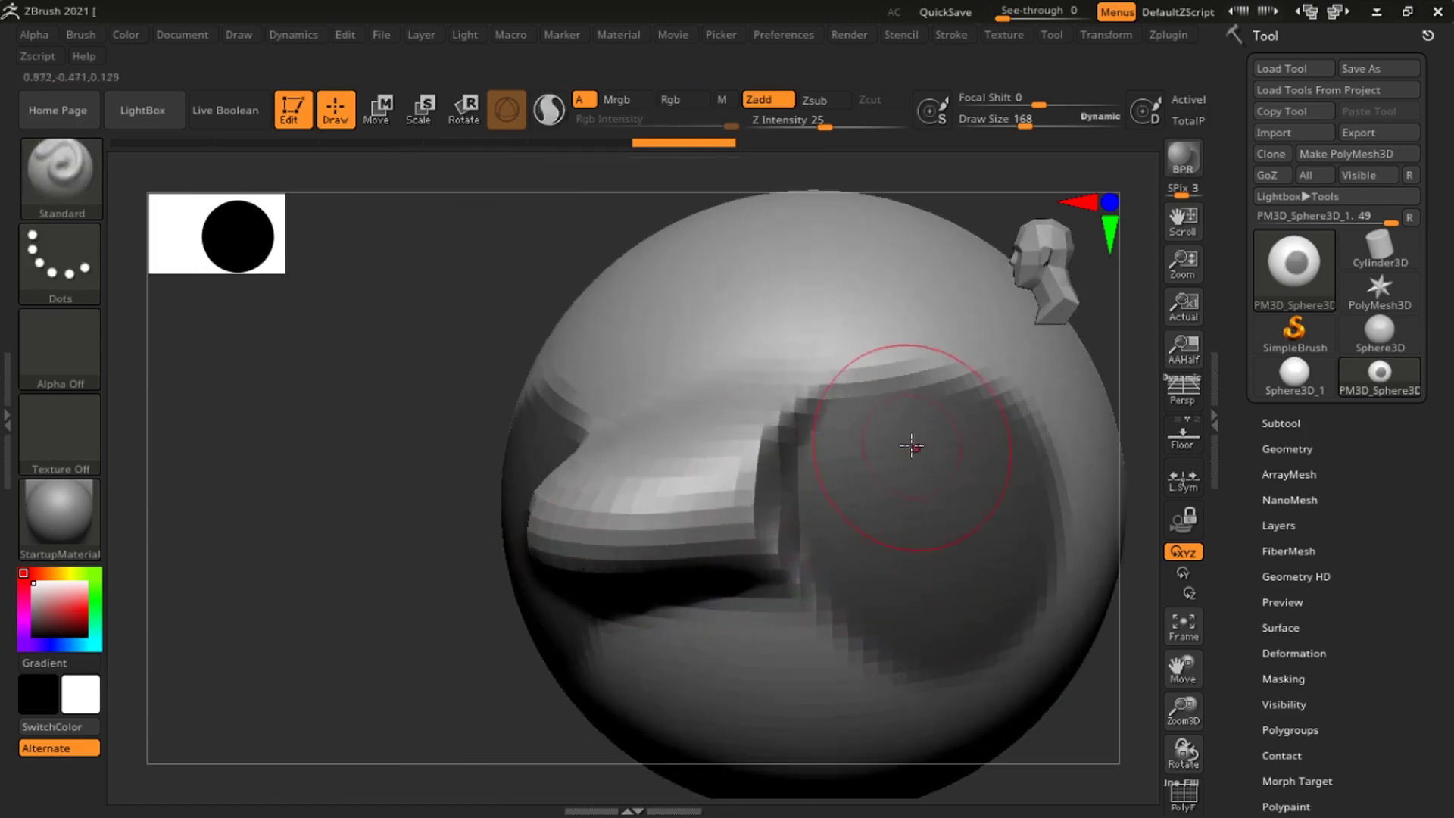
pyautogui.keyDown('ctrl'); pyautogui.moveTo(945, 574); pyautogui.dragTo(935, 526, button='right'); pyautogui.keyUp('ctrl')
pyautogui.moveTo(934, 525)
pyautogui.keyDown('alt'); pyautogui.mouseDown(button='right')
pyautogui.moveTo(797, 559)
pyautogui.moveTo(807, 534)
pyautogui.mouseUp(button='right'); pyautogui.keyUp('alt')
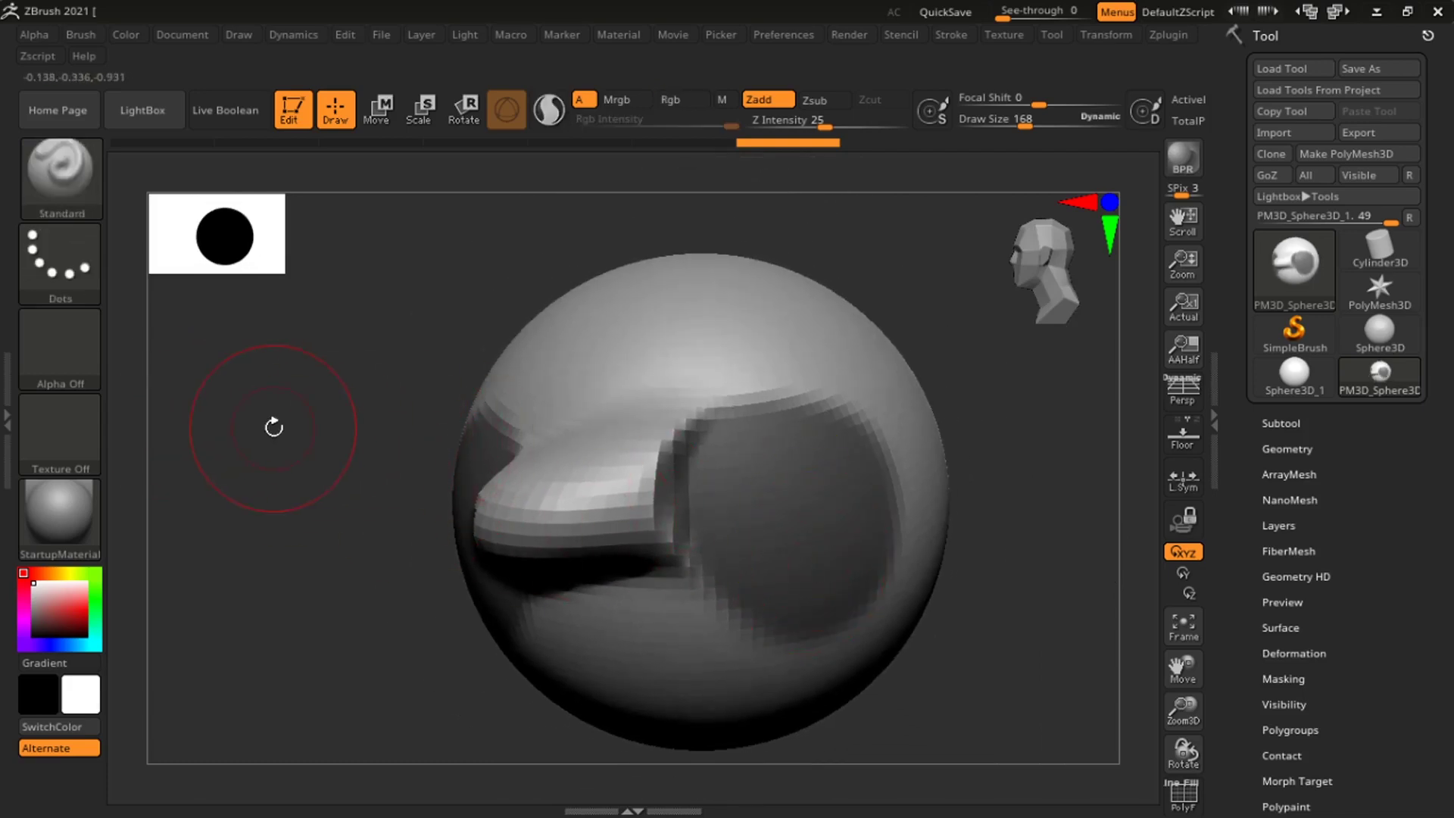
# Clear all masking from the sphere.
pyautogui.press('ctrl')
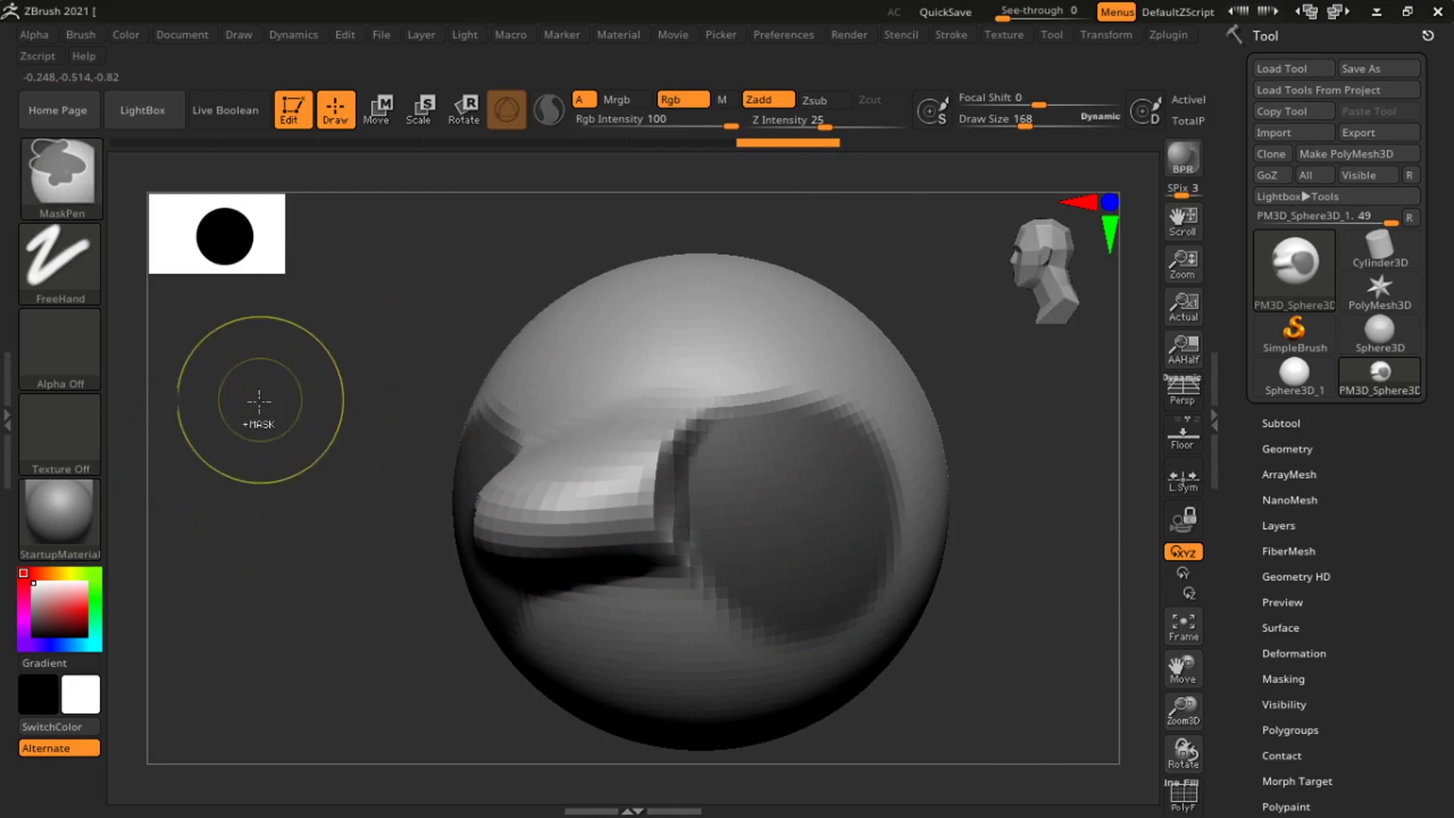
pyautogui.keyDown('ctrl'); pyautogui.moveTo(237, 392); pyautogui.dragTo(314, 511); pyautogui.keyUp('ctrl')
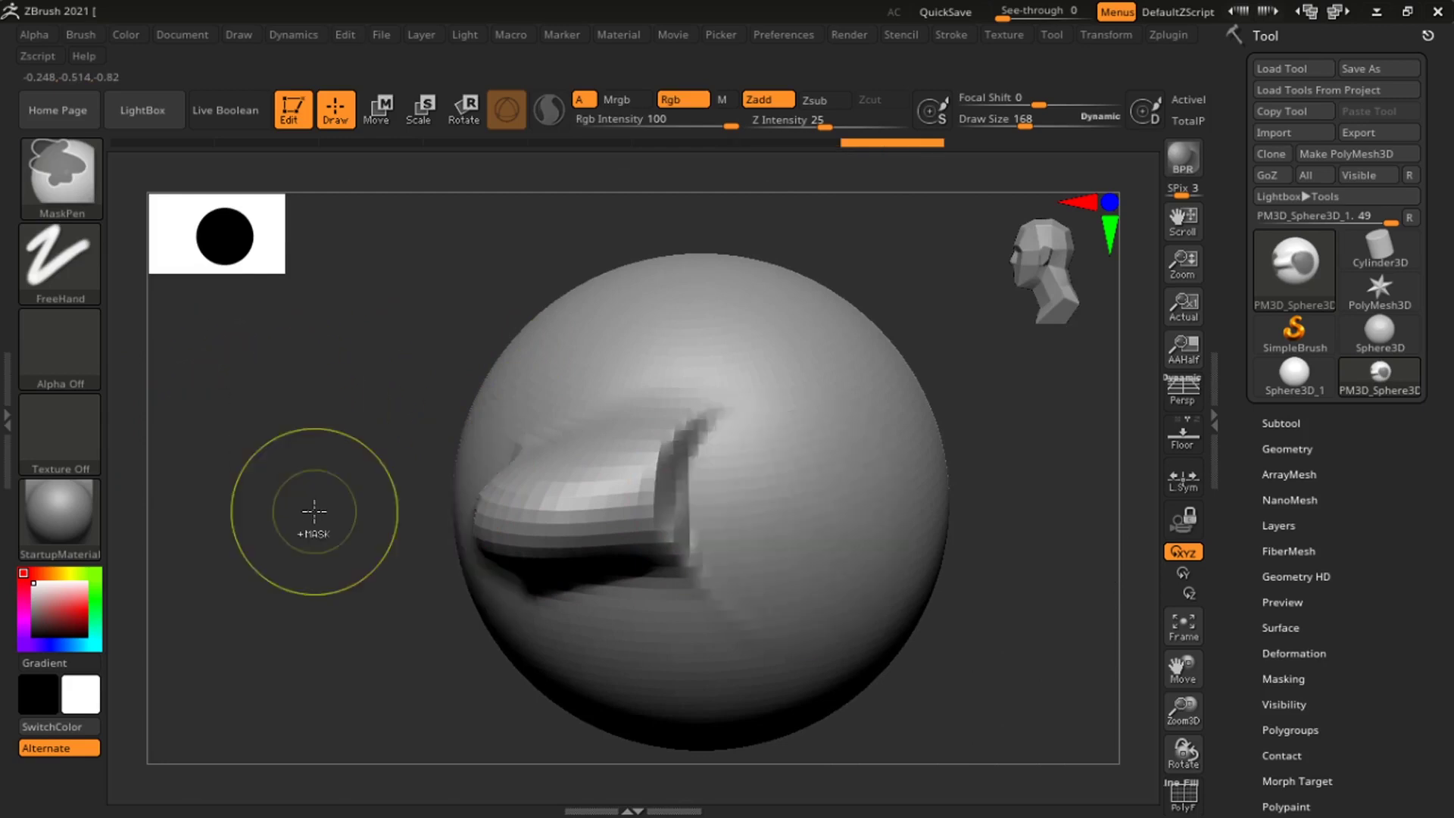
pyautogui.moveTo(613, 477)
pyautogui.mouseDown(button='right')
pyautogui.moveTo(712, 477)
pyautogui.moveTo(624, 476)
pyautogui.mouseUp(button='right')
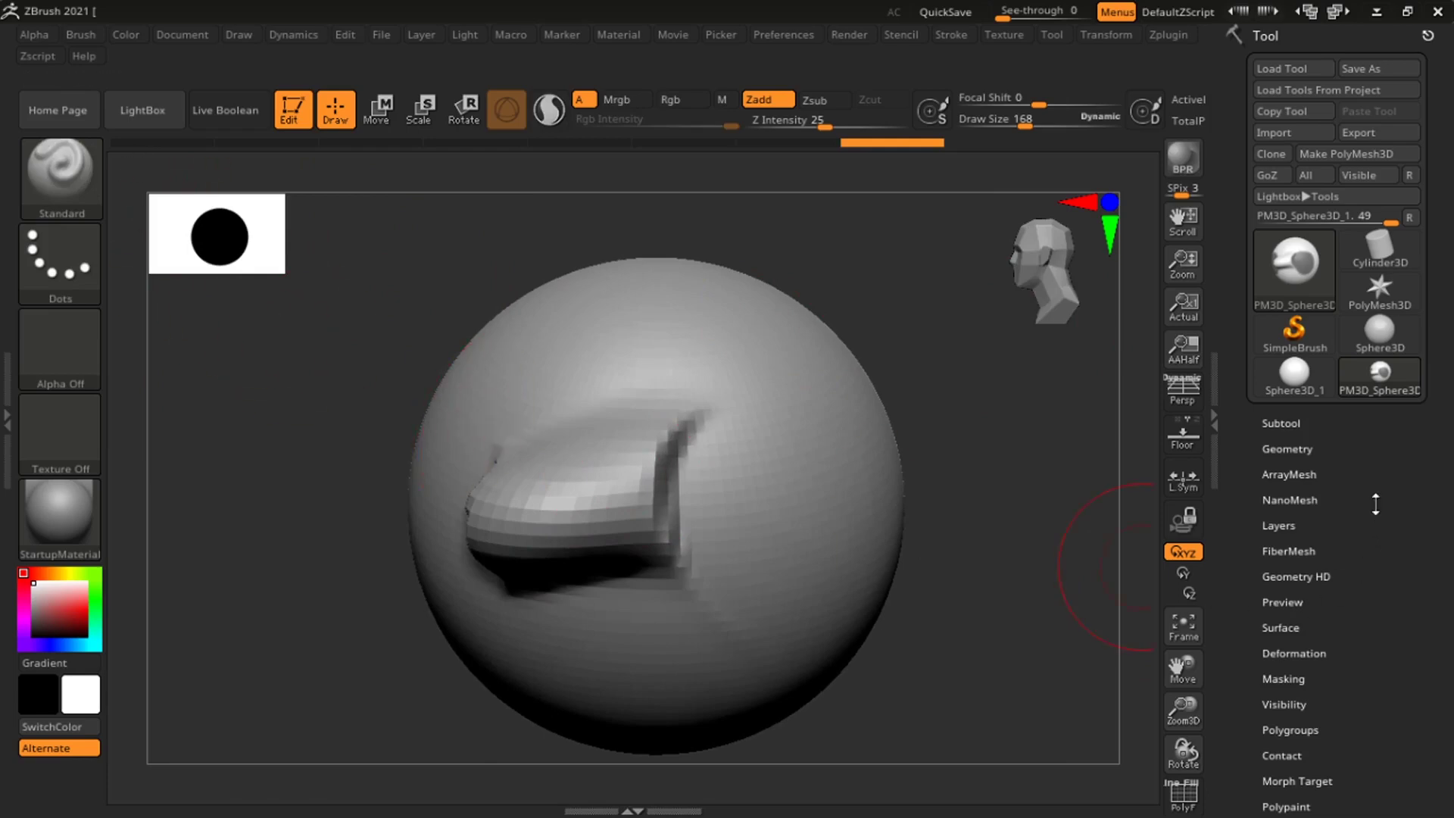
# Look up the DynaMesh settings in the tool's Geometry section and collapse the section again.
pyautogui.click(1296, 449)
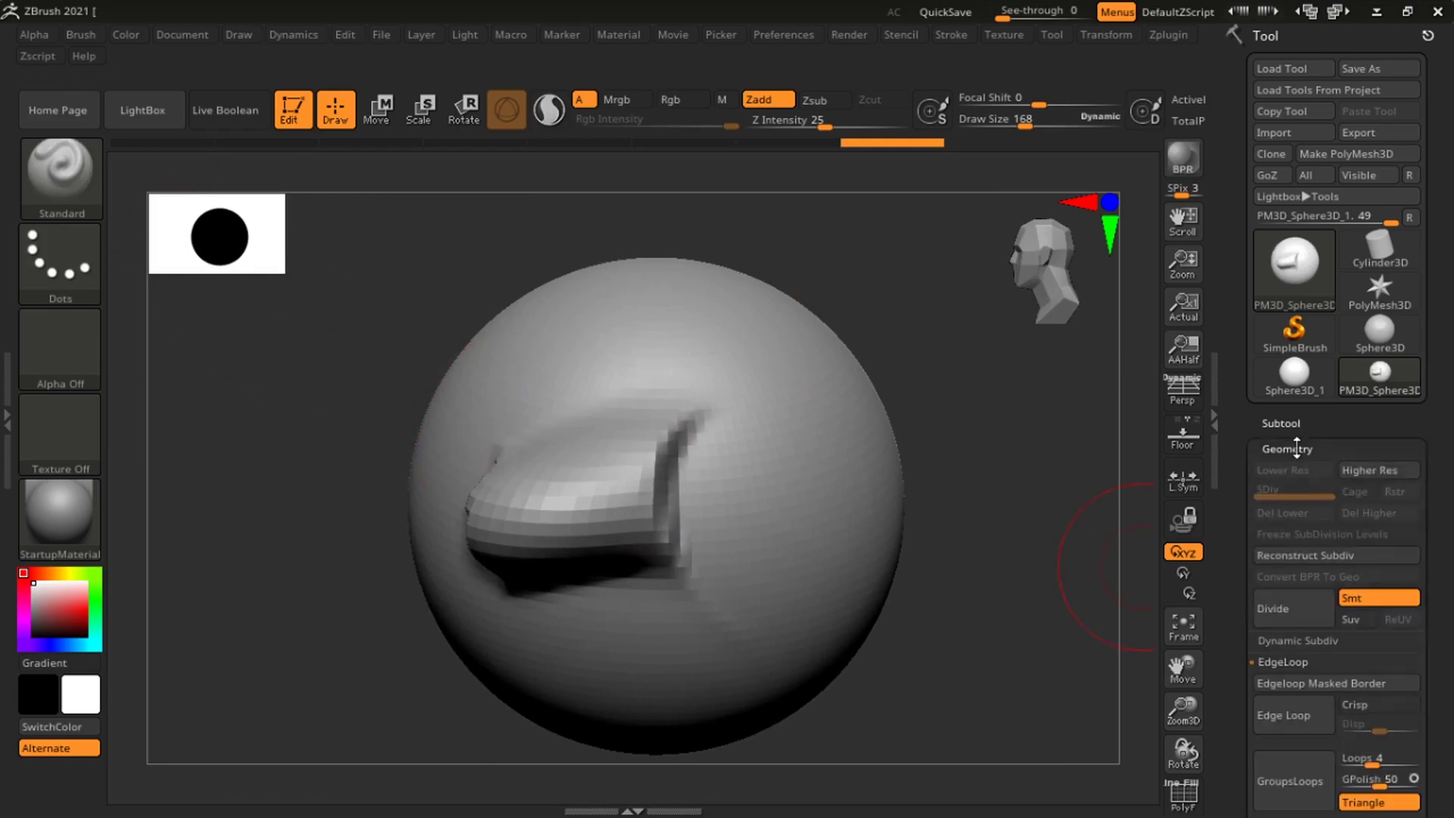
pyautogui.moveTo(1229, 583); pyautogui.dragTo(1242, 409)
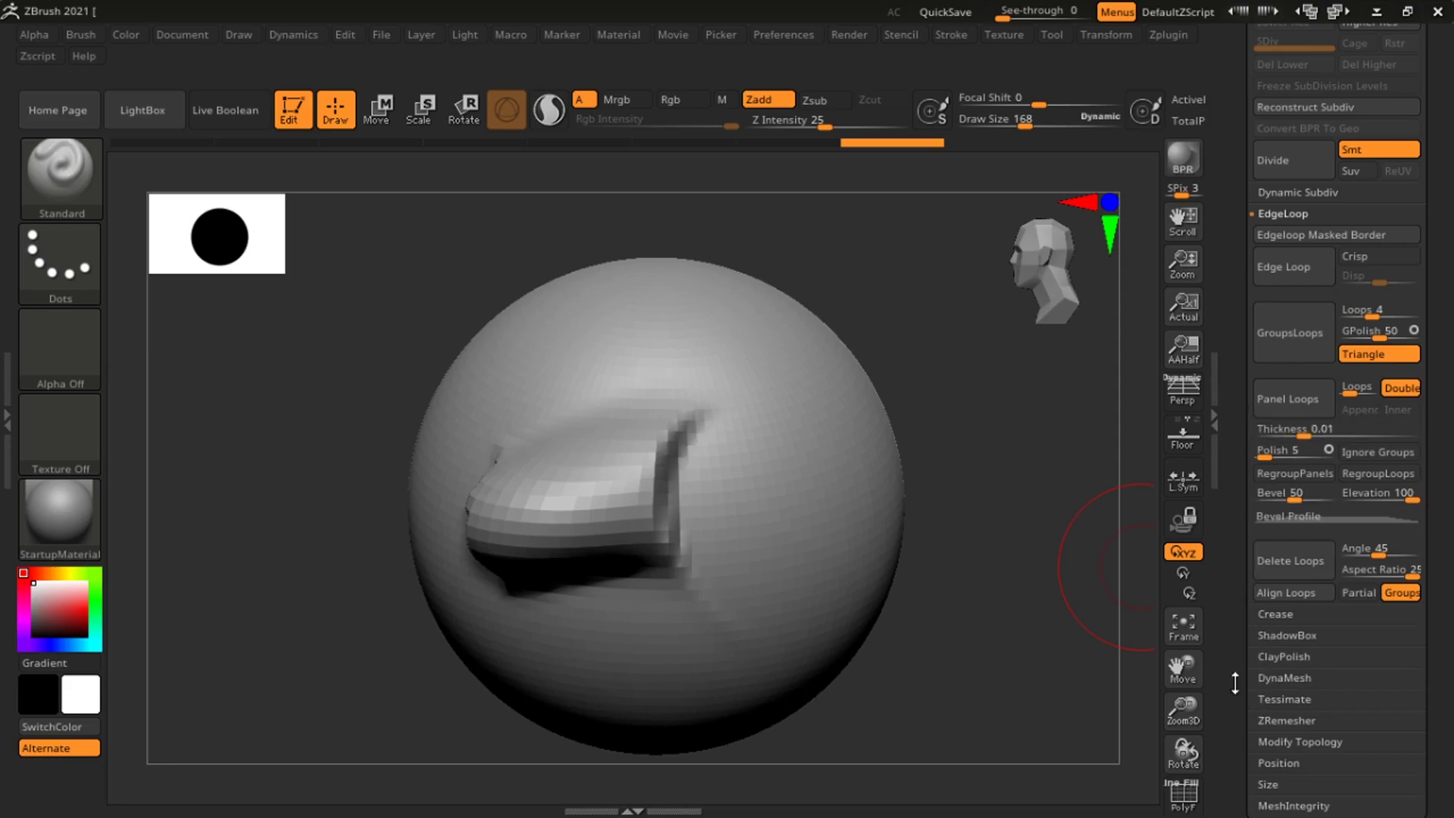
pyautogui.click(1280, 678)
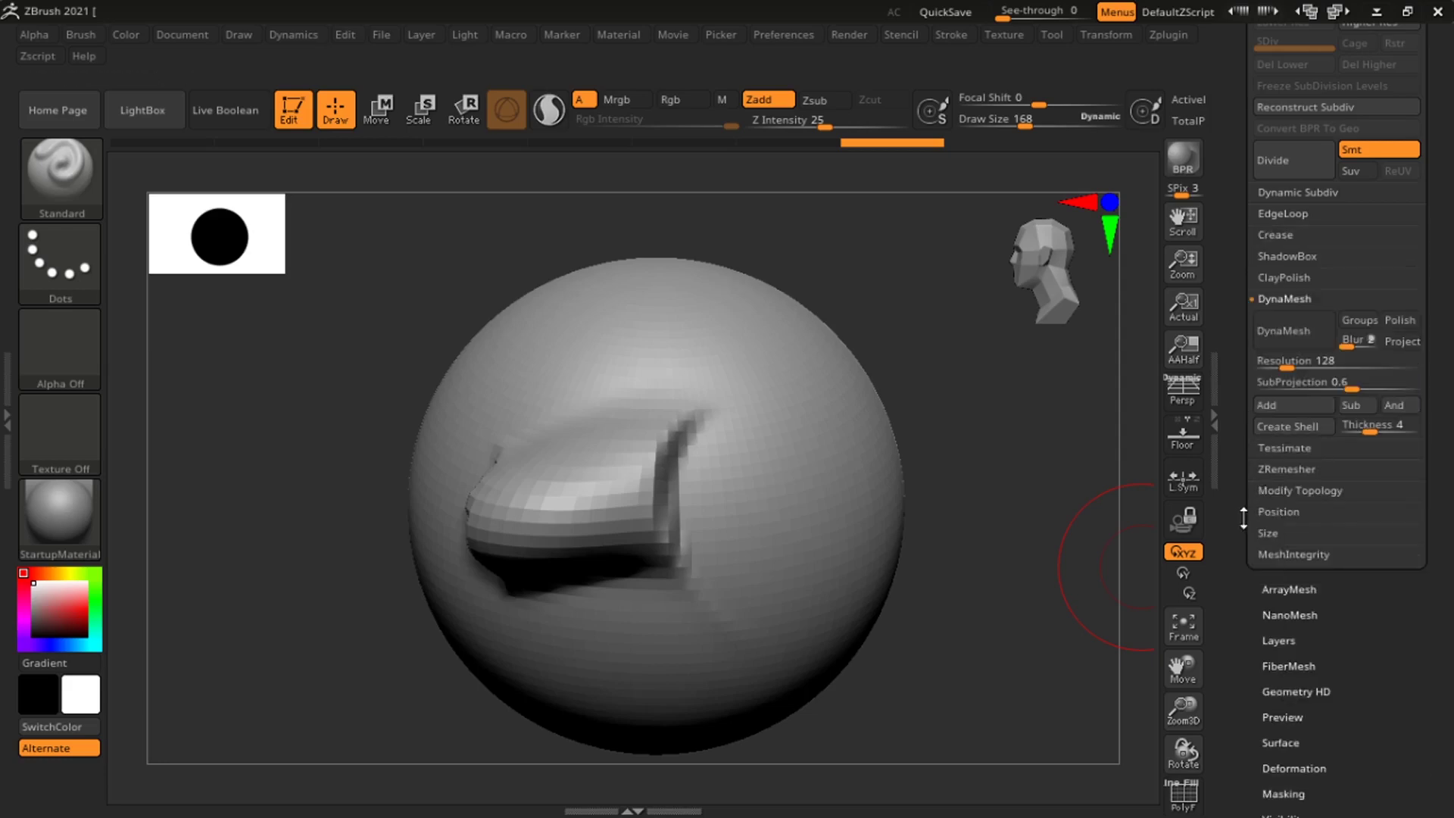
pyautogui.moveTo(1243, 519); pyautogui.dragTo(1252, 578)
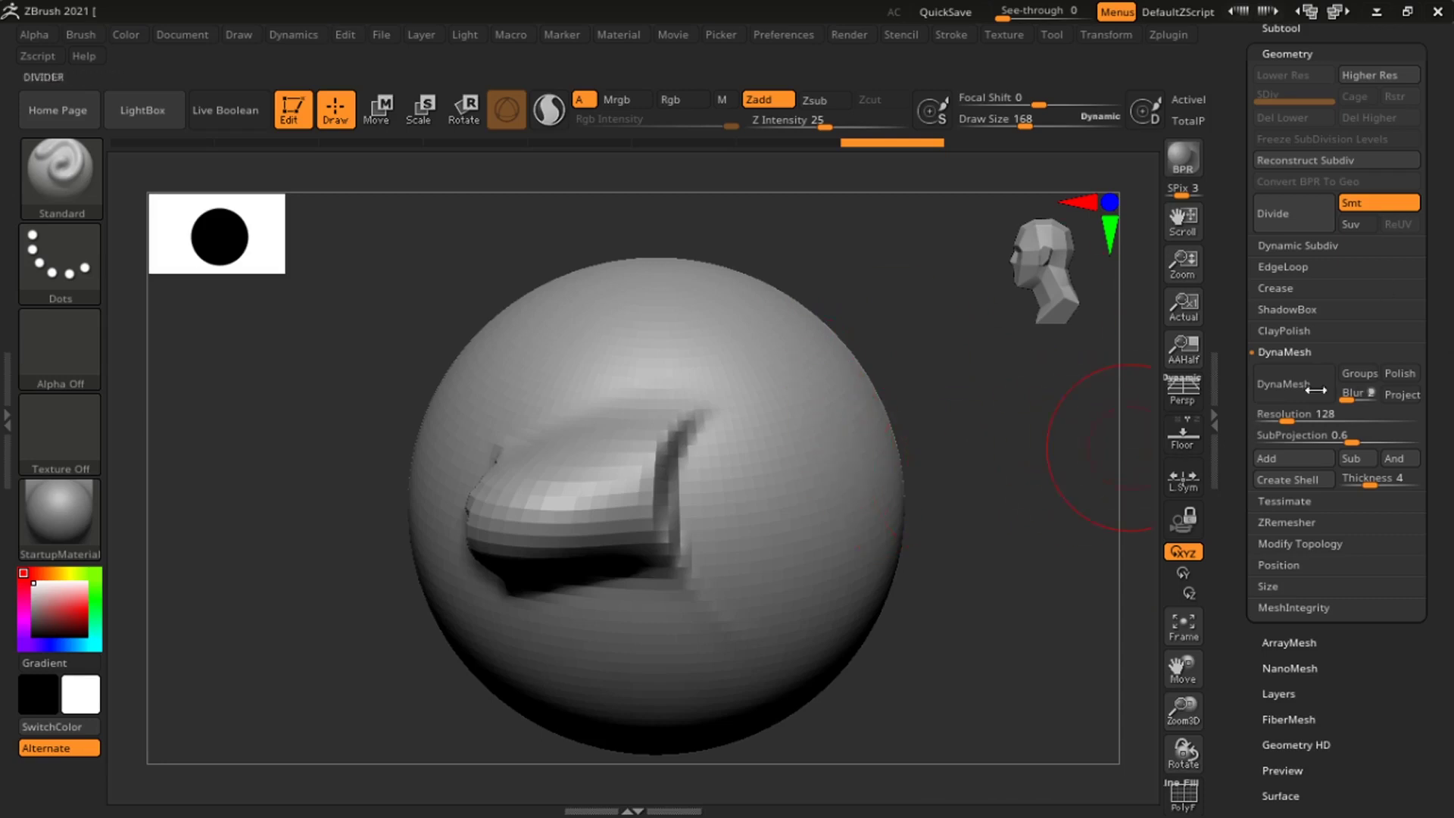
pyautogui.scroll(5, 1240, 309)
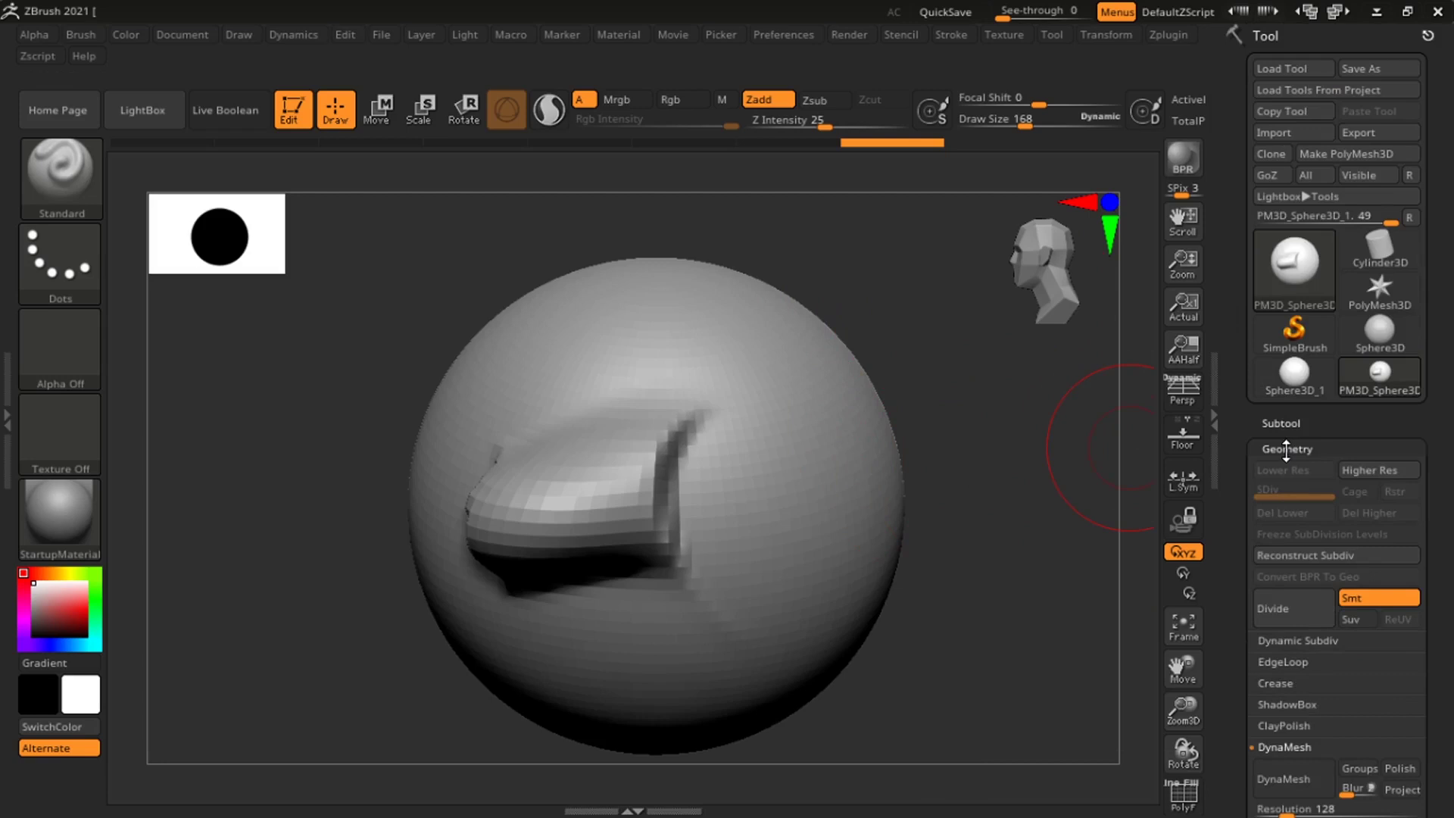
pyautogui.click(1285, 449)
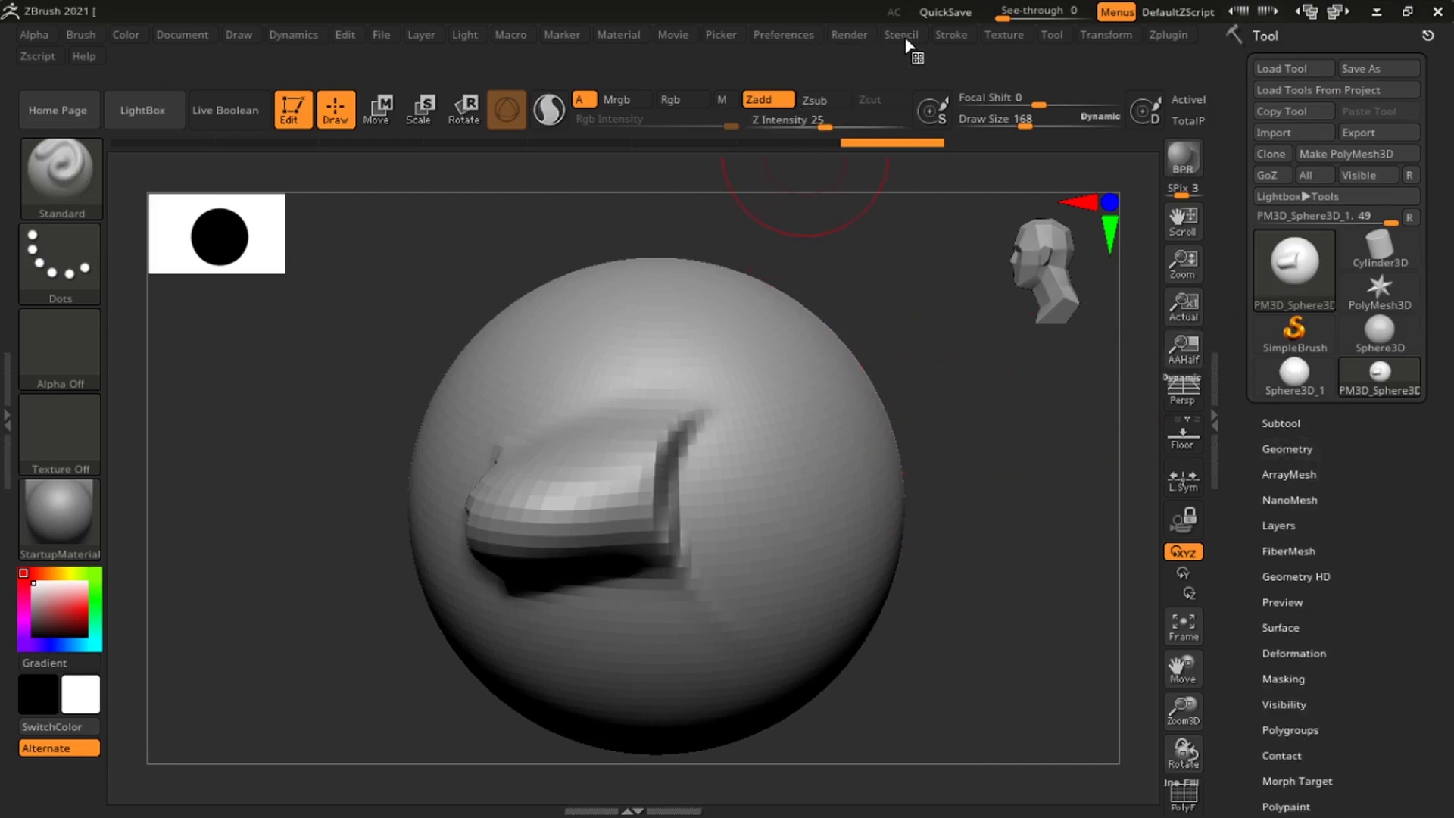
# Restore the custom user interface and call up the My Tools popup containing the DynaMesh controls.
pyautogui.click(805, 38)
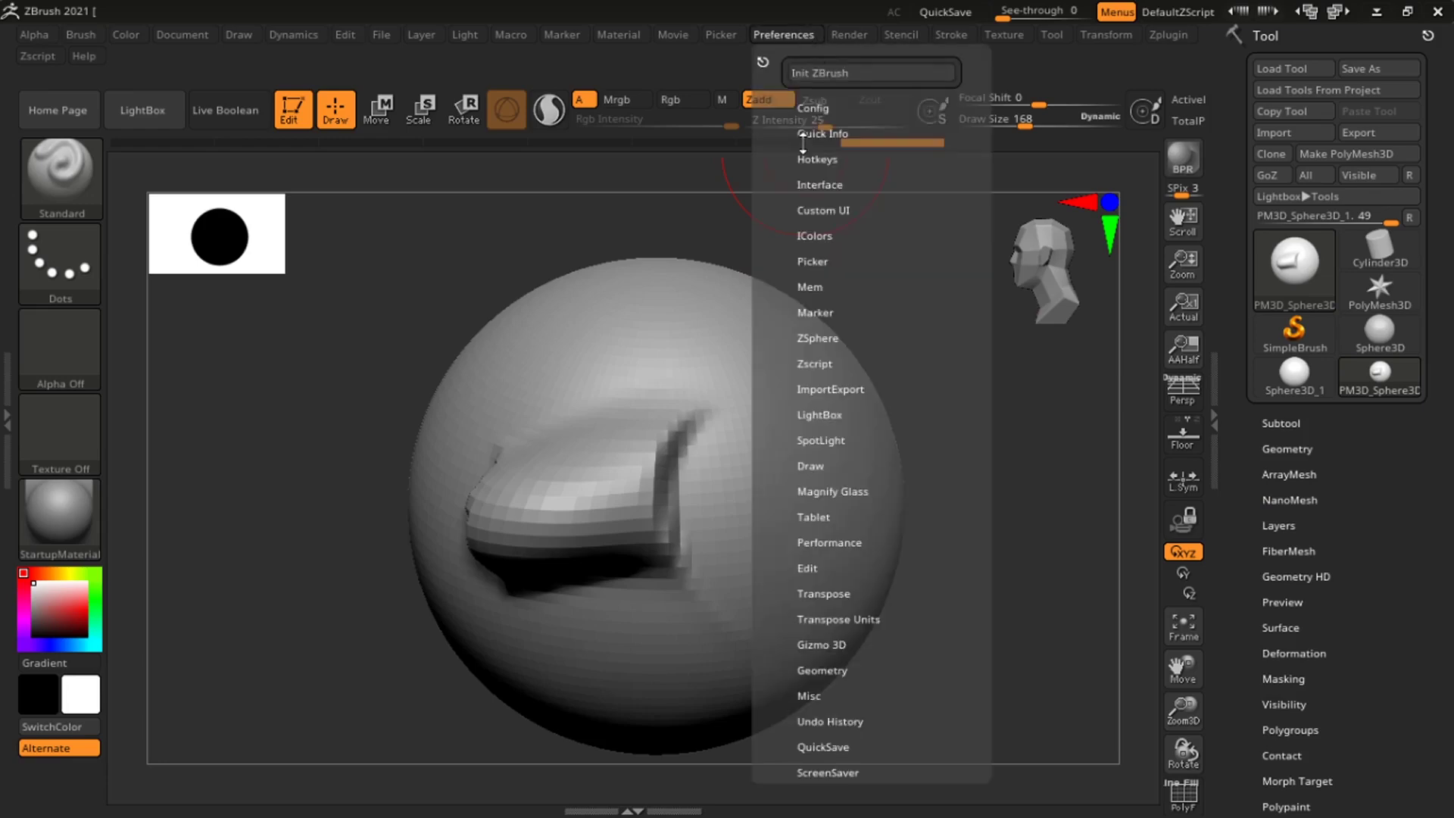
pyautogui.click(814, 110)
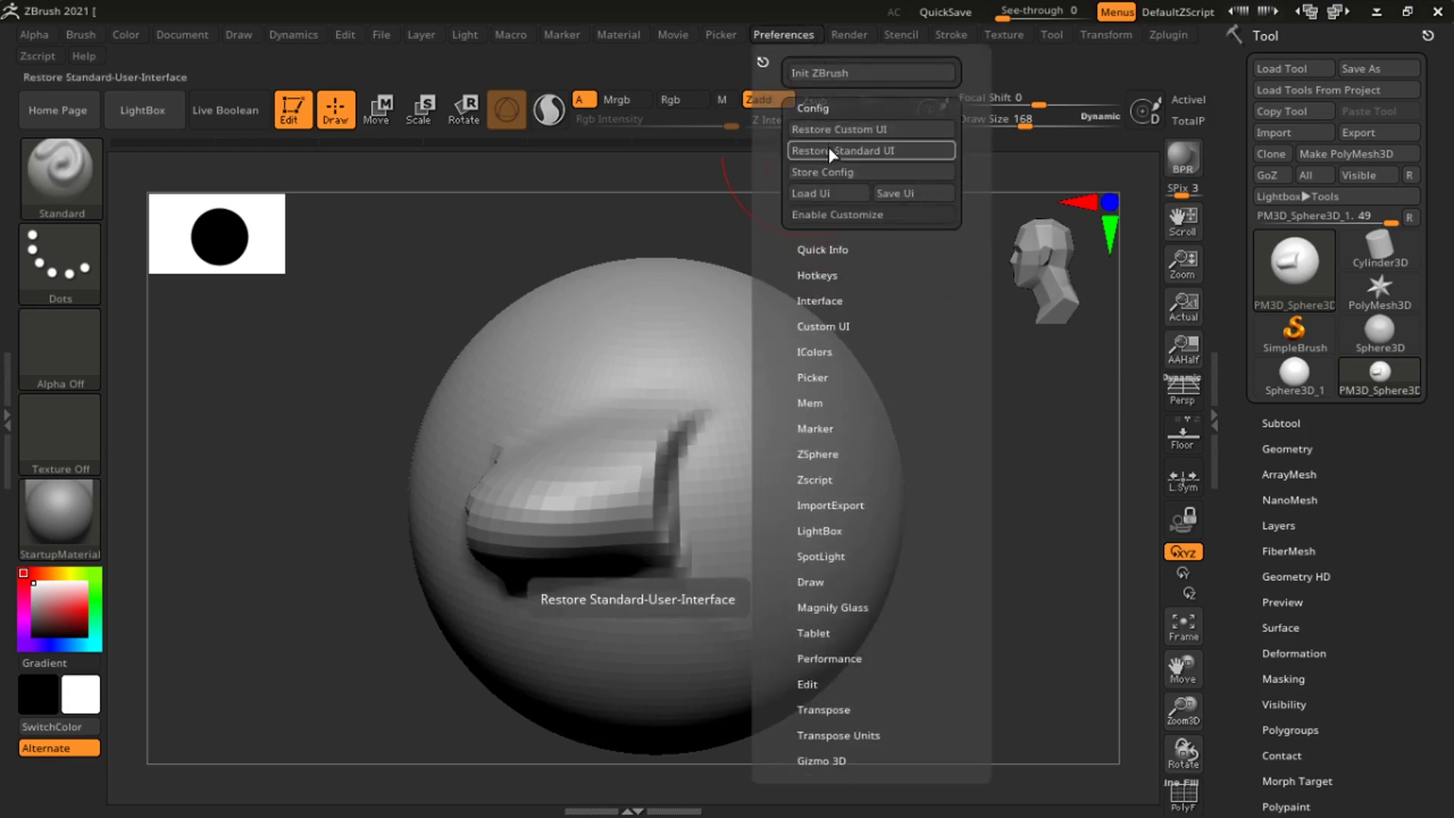
pyautogui.click(830, 133)
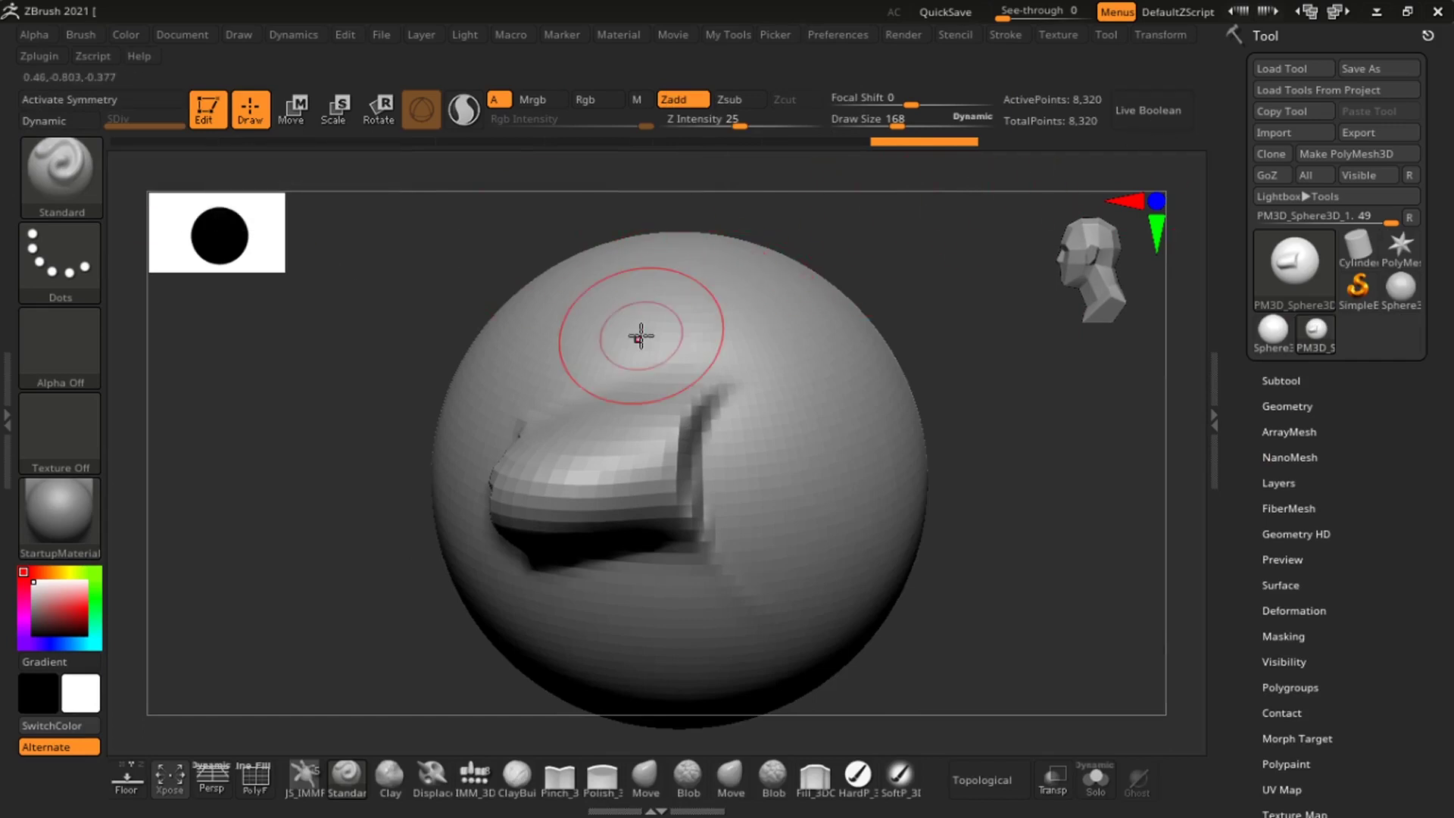
pyautogui.press('1')
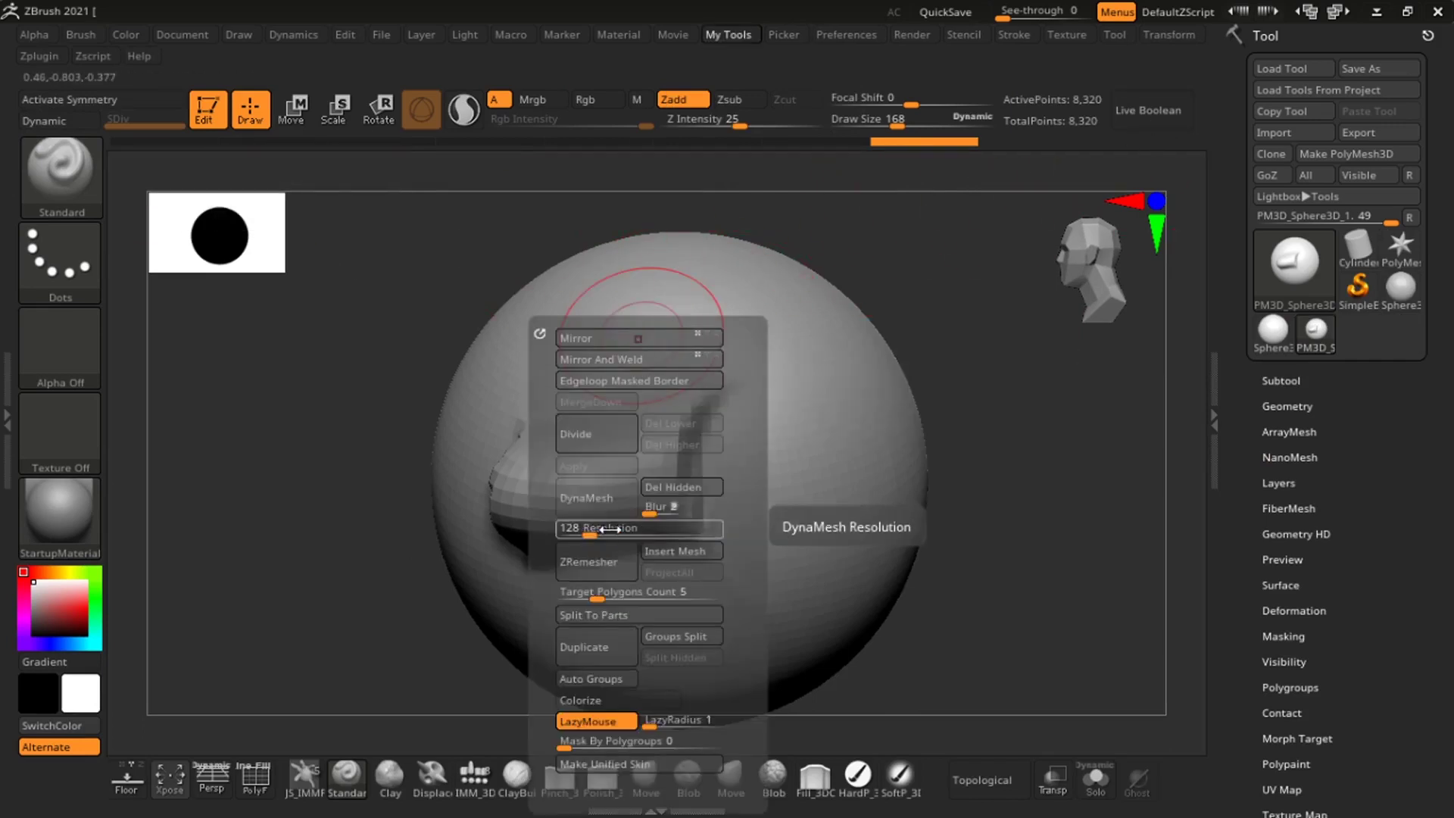
pyautogui.press('space')
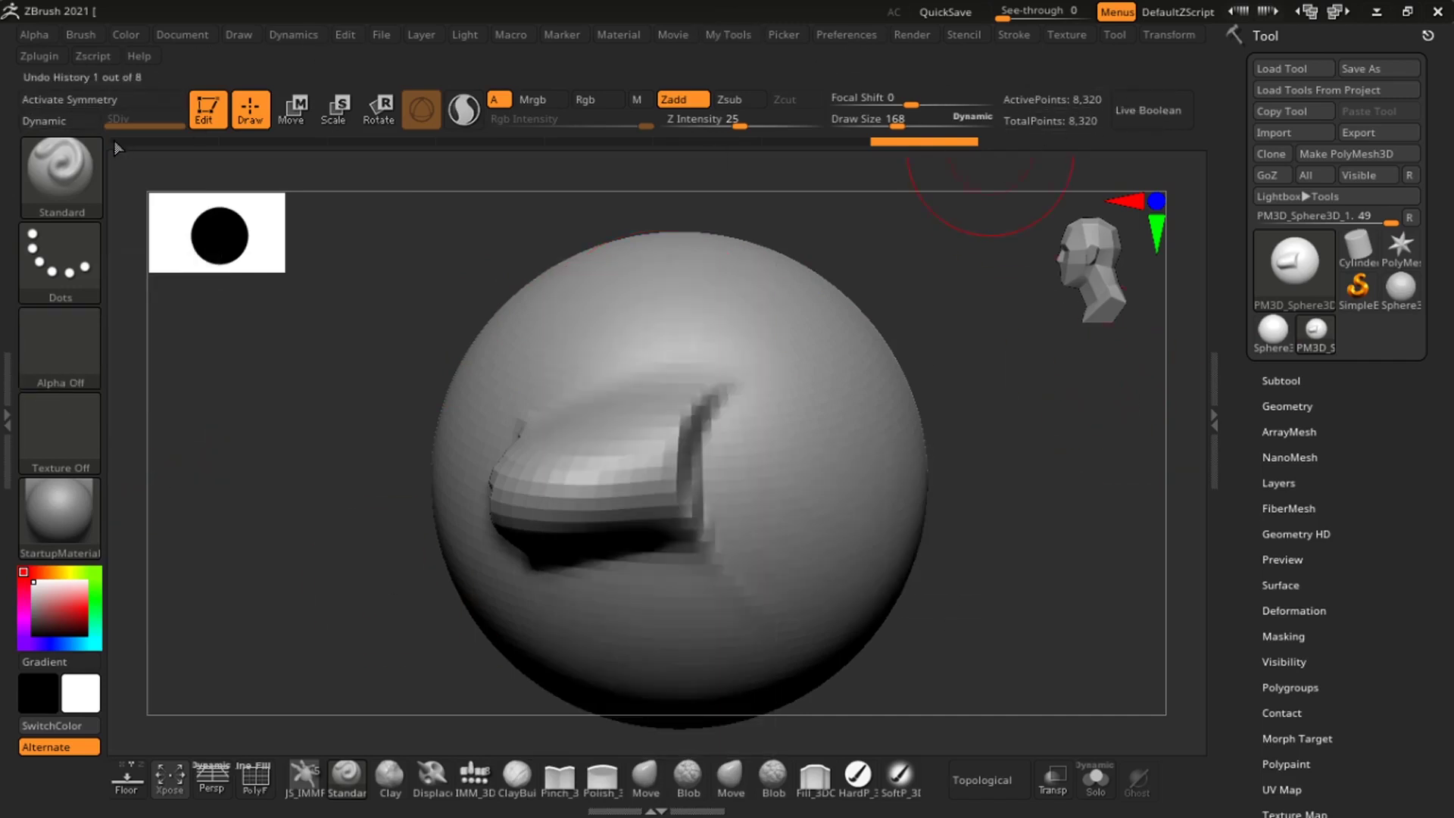
# Expand the Geometry section to its DynaMesh settings and restore the standard user interface.
pyautogui.click(1269, 407)
pyautogui.moveTo(1243, 519); pyautogui.dragTo(1243, 515)
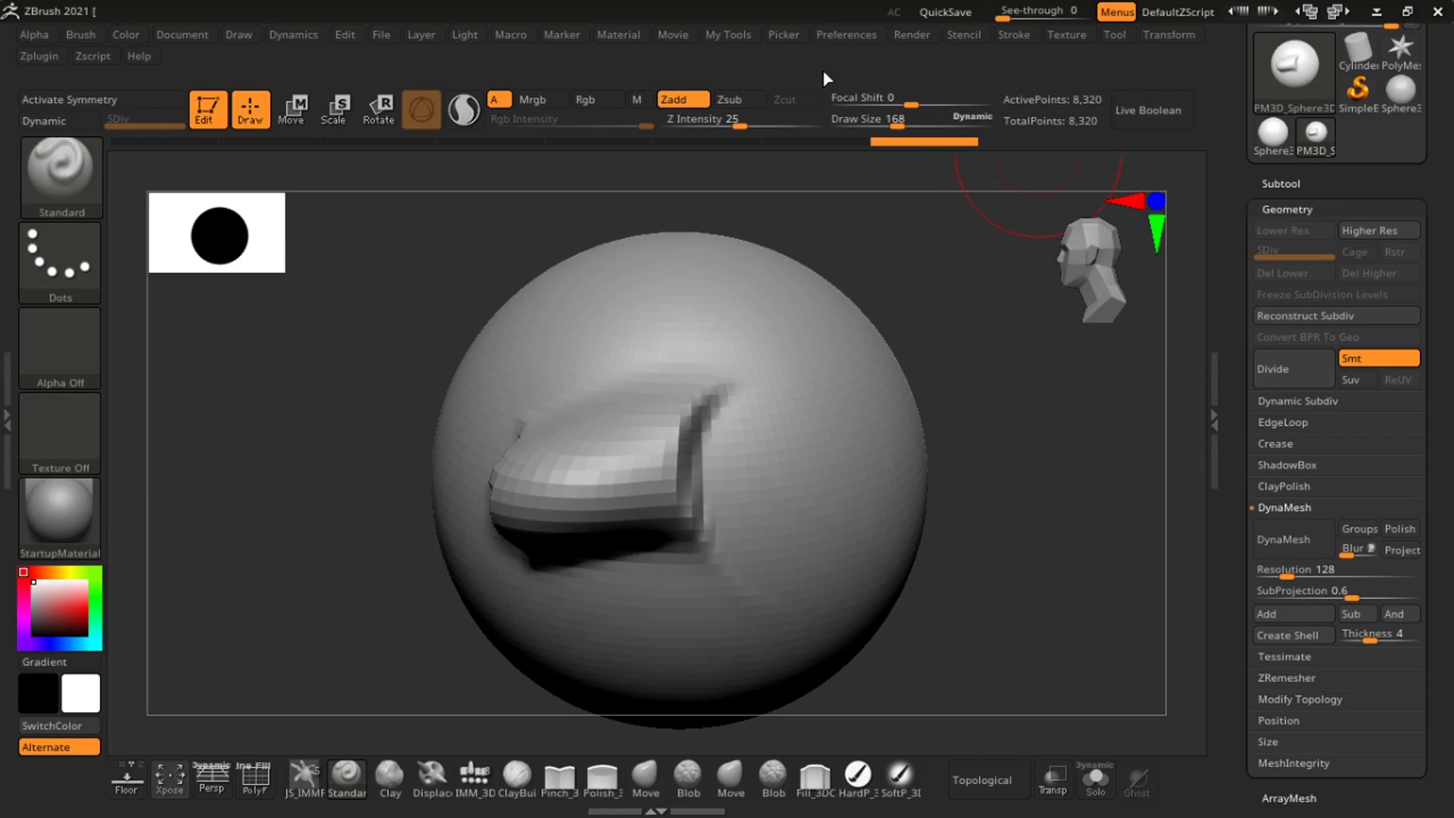
pyautogui.click(842, 35)
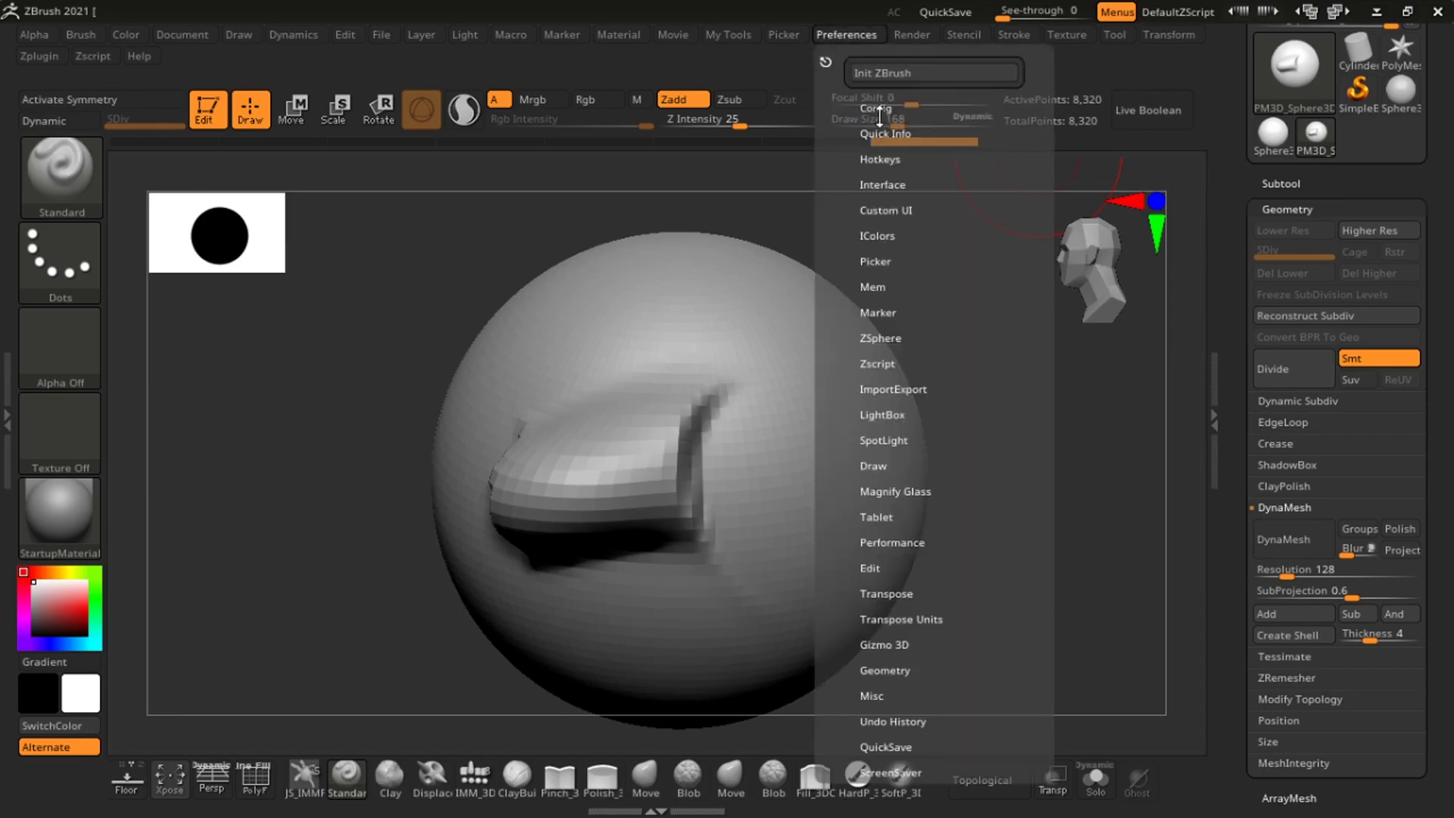
pyautogui.click(879, 110)
pyautogui.click(933, 146)
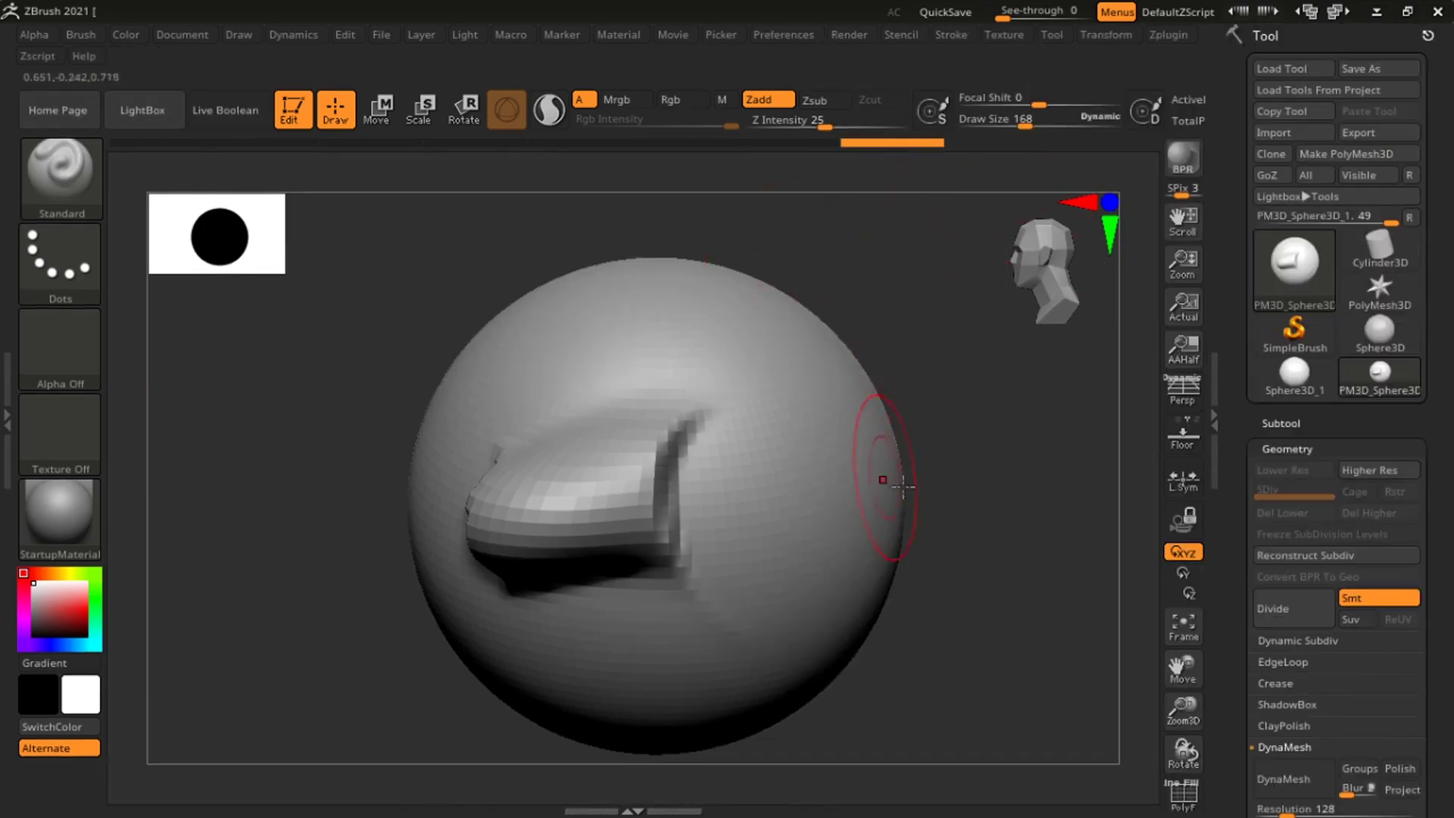
# Paint a round mask on the smooth side of the sphere beside the ridge, clear it and repaint it.
pyautogui.moveTo(720, 515); pyautogui.dragTo(628, 509, button='right')
pyautogui.keyDown('alt'); pyautogui.moveTo(857, 514); pyautogui.dragTo(734, 500, button='right'); pyautogui.keyUp('alt')
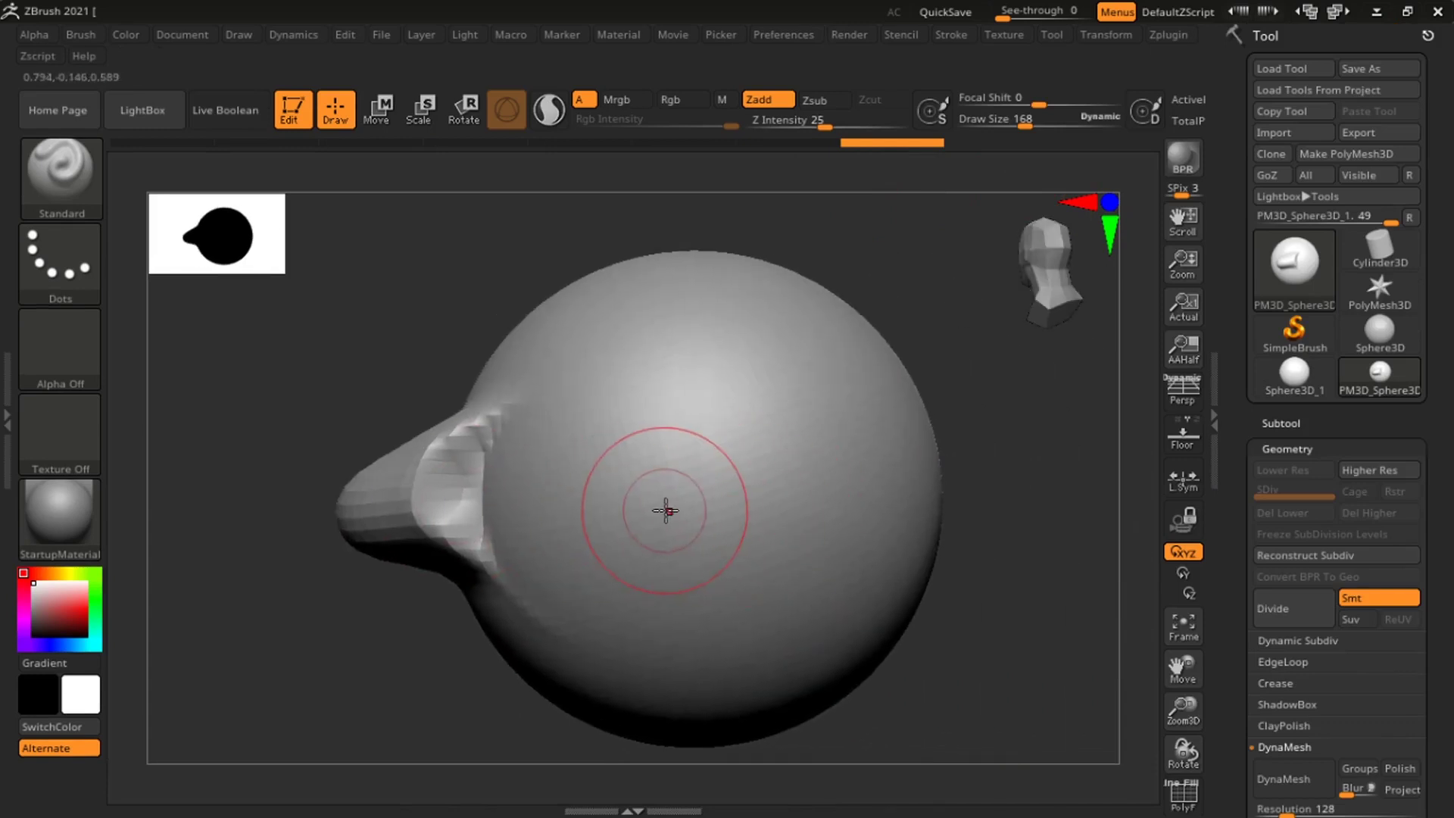
pyautogui.moveTo(666, 510)
pyautogui.keyDown('ctrl'); pyautogui.mouseDown()
pyautogui.moveTo(727, 522)
pyautogui.moveTo(674, 447)
pyautogui.mouseUp(); pyautogui.keyUp('ctrl')
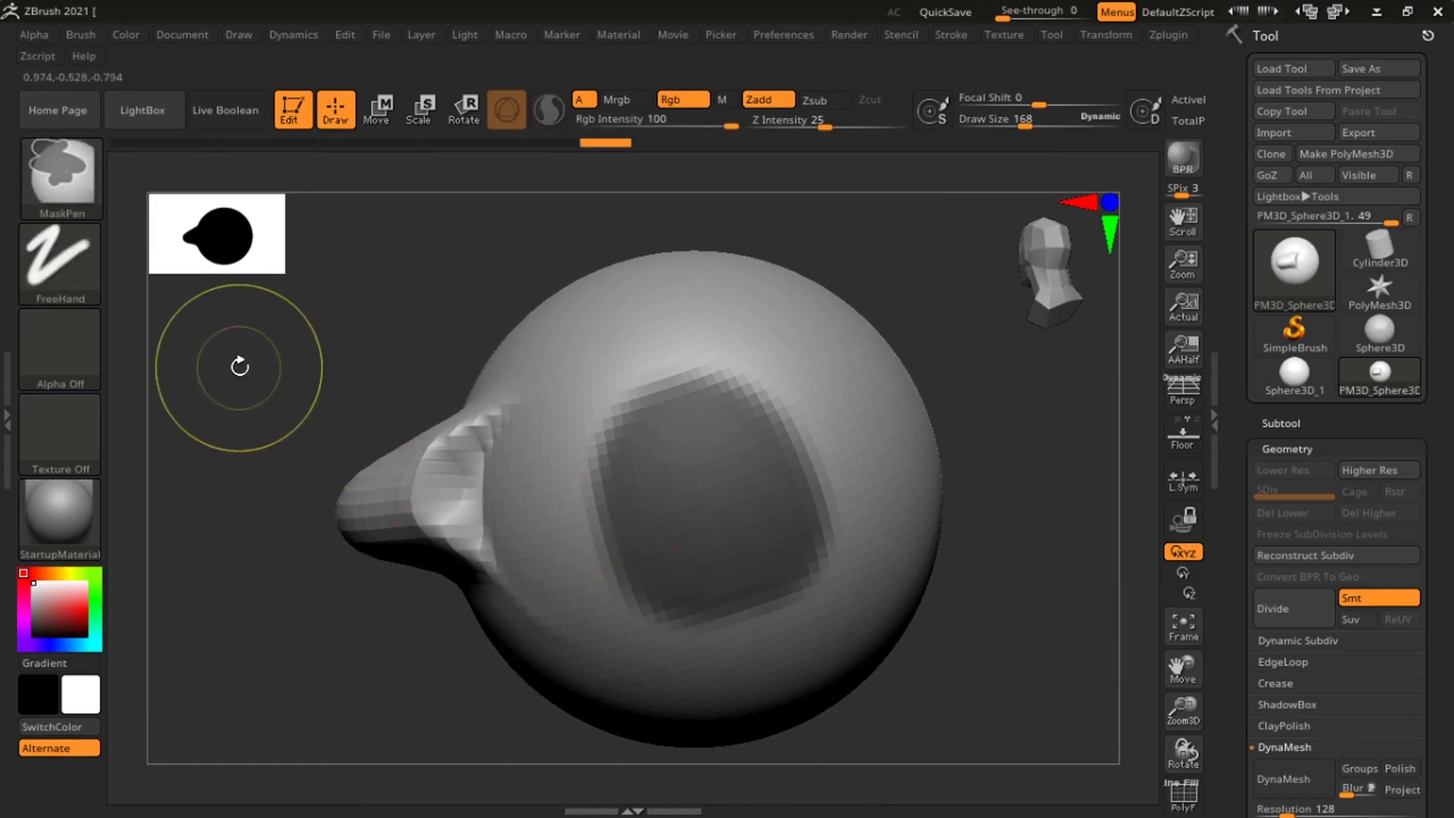
pyautogui.keyDown('ctrl'); pyautogui.click(221, 435); pyautogui.keyUp('ctrl')
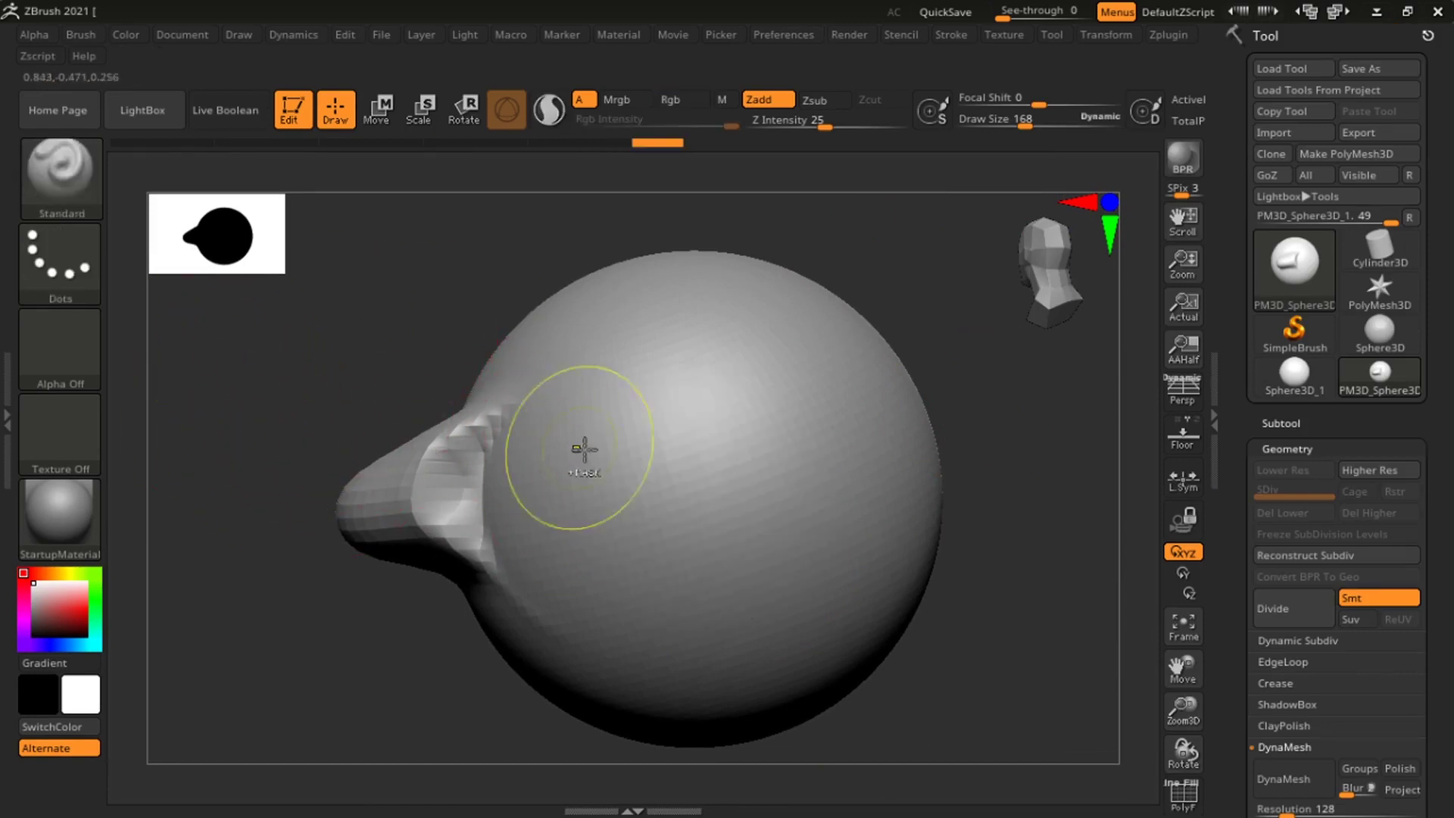
pyautogui.moveTo(584, 449)
pyautogui.keyDown('ctrl'); pyautogui.mouseDown()
pyautogui.moveTo(681, 492)
pyautogui.moveTo(685, 451)
pyautogui.moveTo(707, 487)
pyautogui.mouseUp(); pyautogui.keyUp('ctrl')
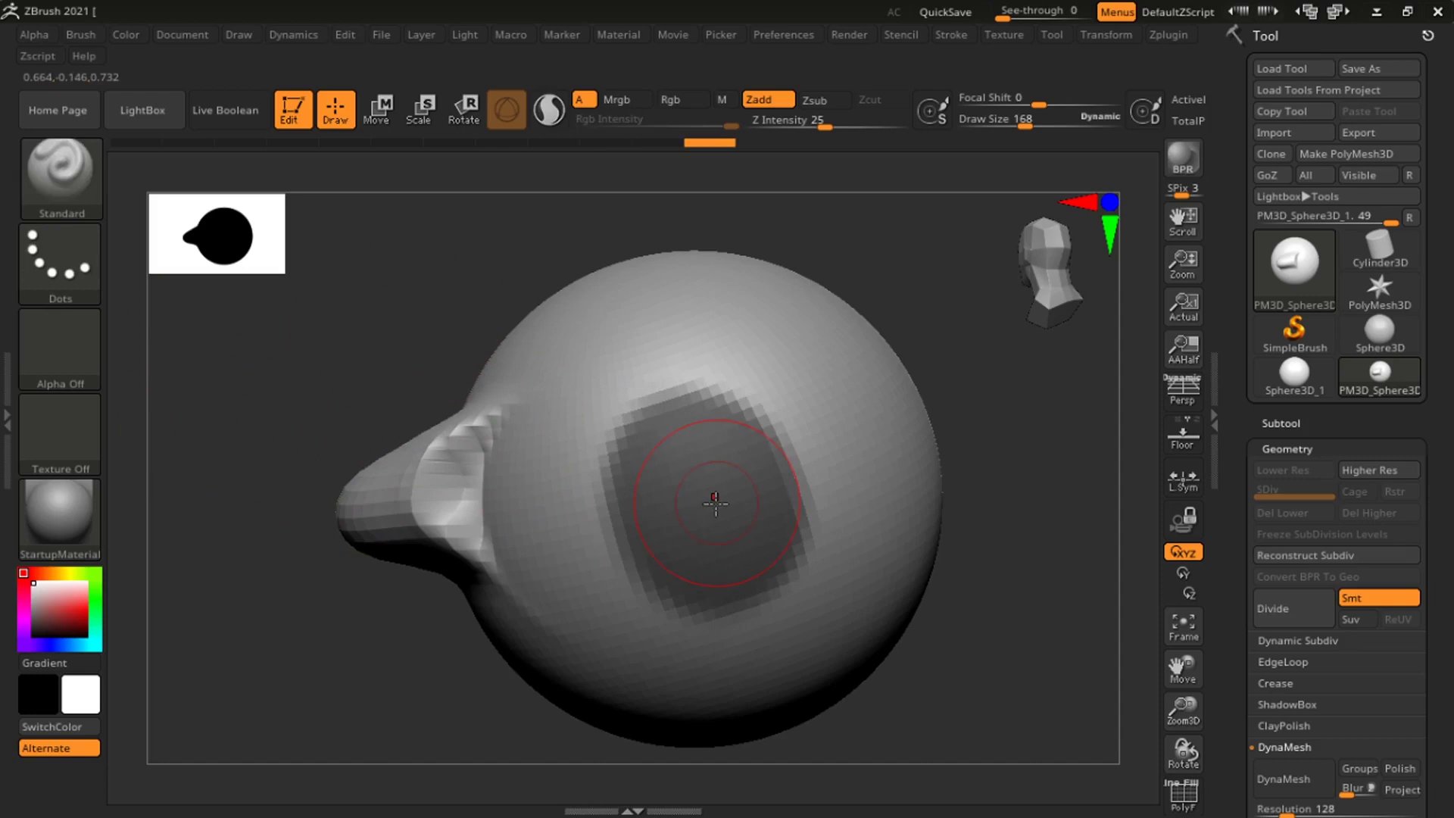
pyautogui.keyDown('ctrl'); pyautogui.moveTo(788, 512); pyautogui.dragTo(771, 610, button='right'); pyautogui.keyUp('ctrl')
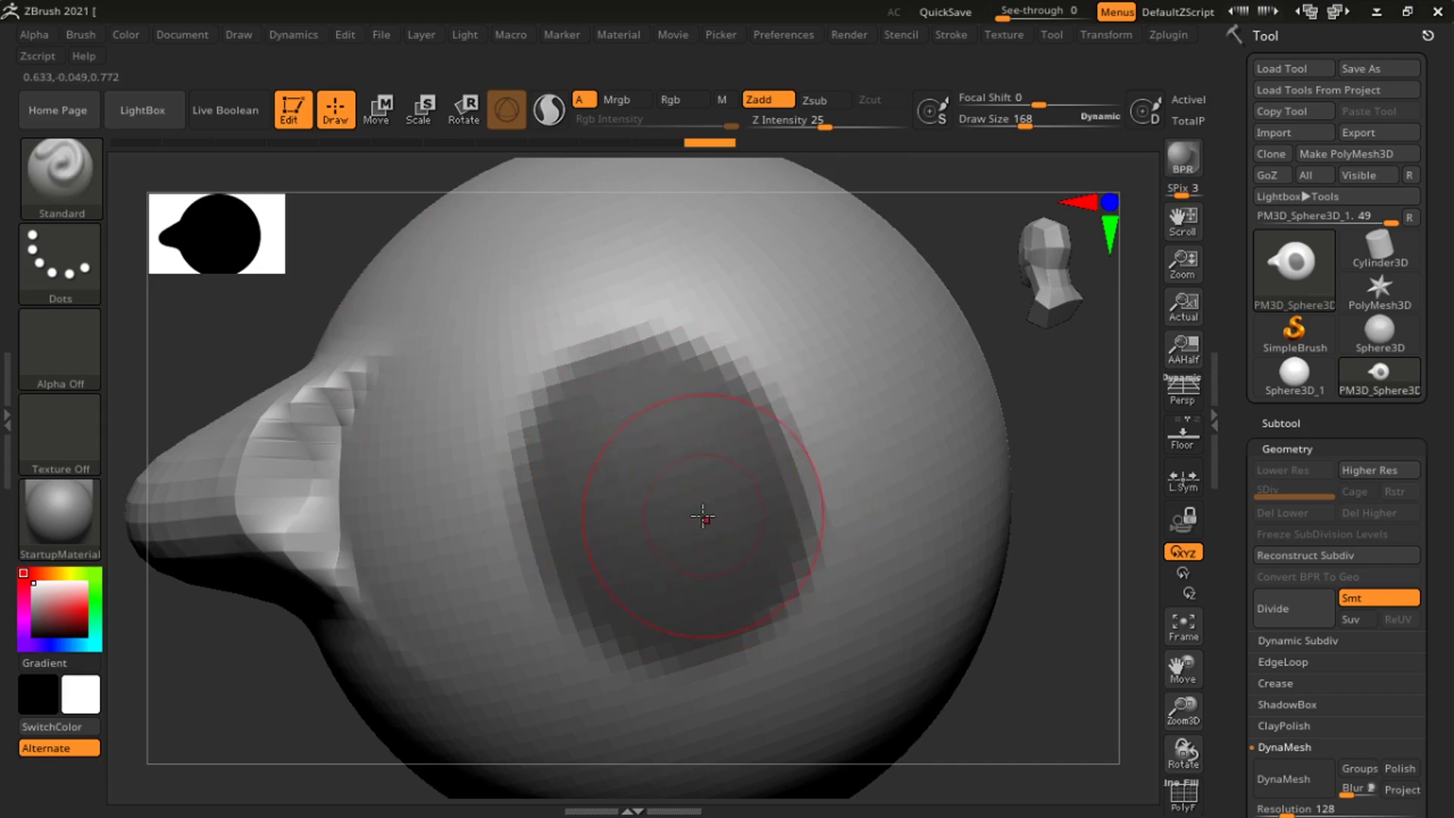
# Blur the edge of the round mask and sharpen it again.
pyautogui.keyDown('ctrl'); pyautogui.click(867, 421); pyautogui.keyUp('ctrl')
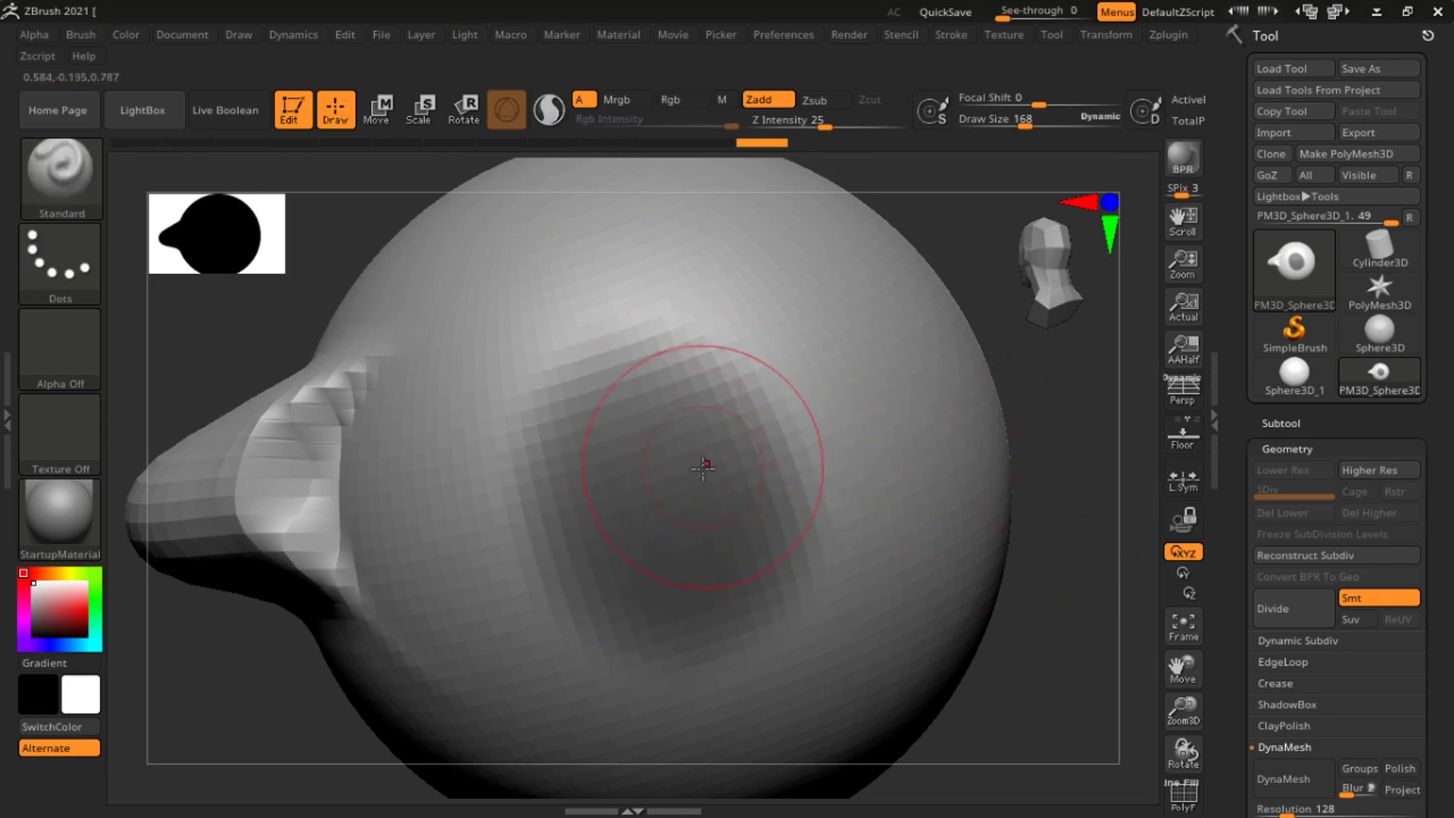
pyautogui.keyDown('ctrl'); pyautogui.keyDown('alt'); pyautogui.click(675, 513); pyautogui.keyUp('alt'); pyautogui.keyUp('ctrl')
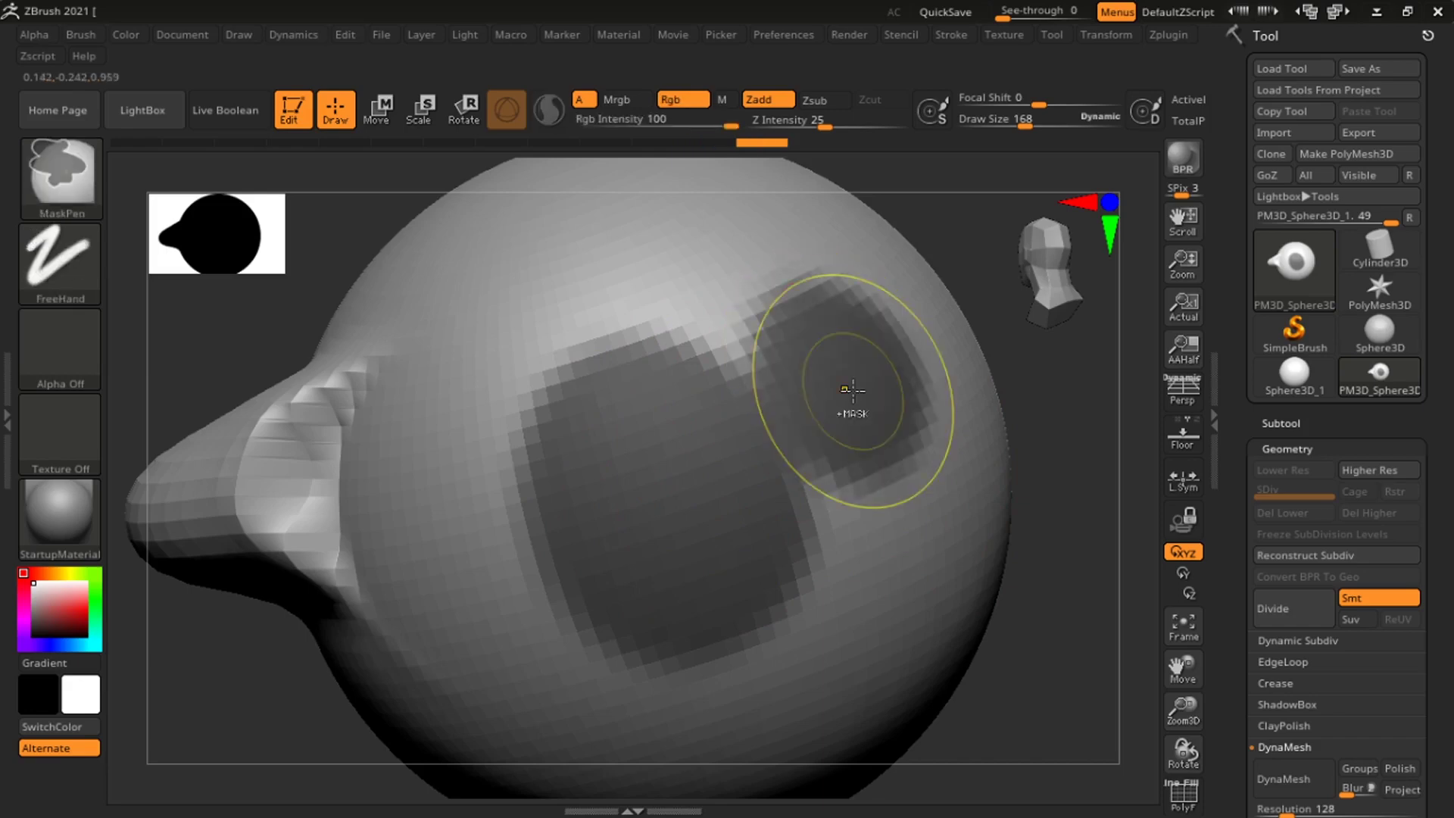
pyautogui.moveTo(852, 374)
pyautogui.keyDown('ctrl'); pyautogui.mouseDown(button='right')
pyautogui.moveTo(860, 402)
pyautogui.moveTo(850, 347)
pyautogui.mouseUp(button='right'); pyautogui.keyUp('ctrl')
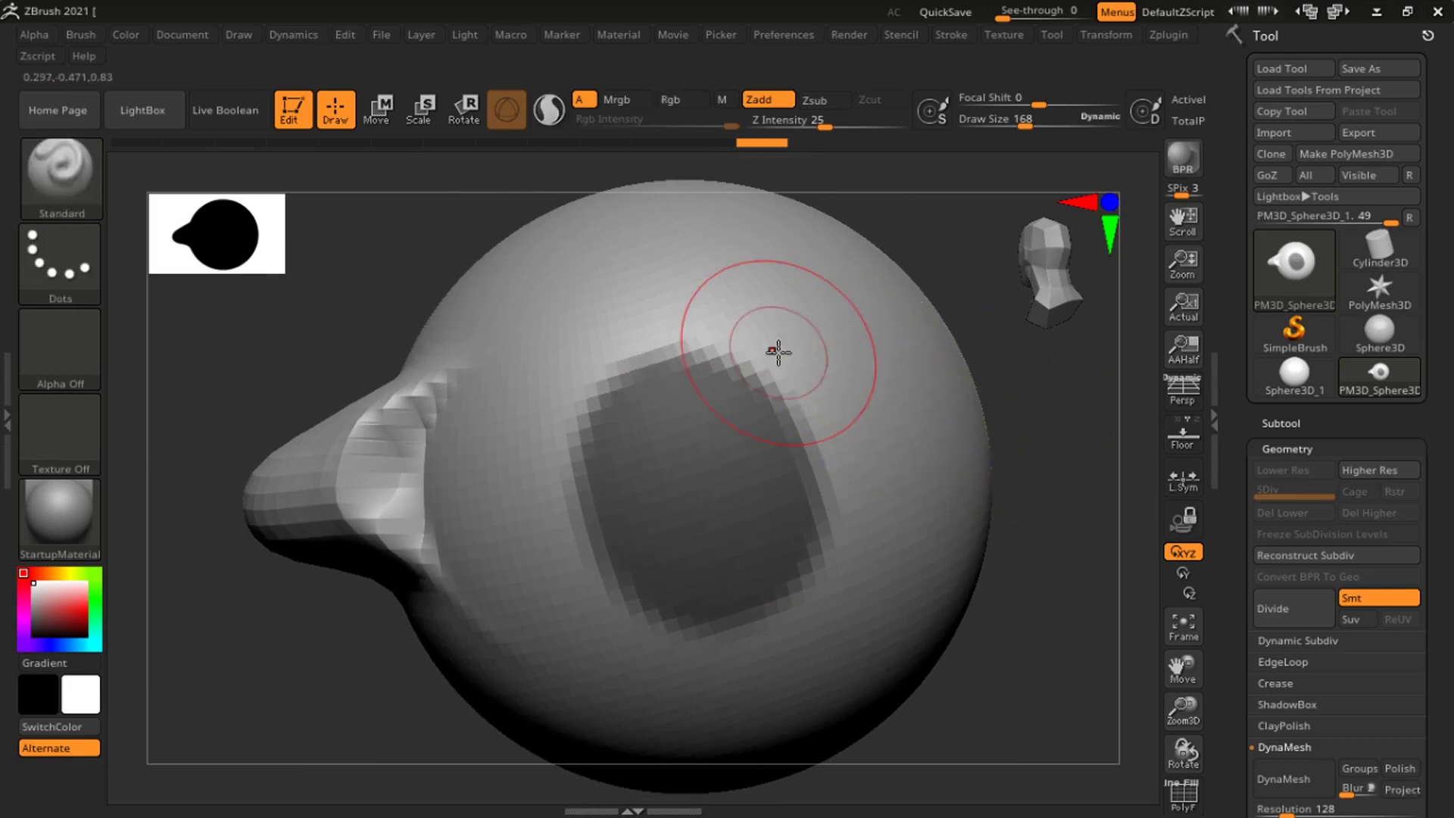
pyautogui.keyDown('ctrl'); pyautogui.moveTo(861, 420); pyautogui.dragTo(862, 503, button='right'); pyautogui.keyUp('ctrl')
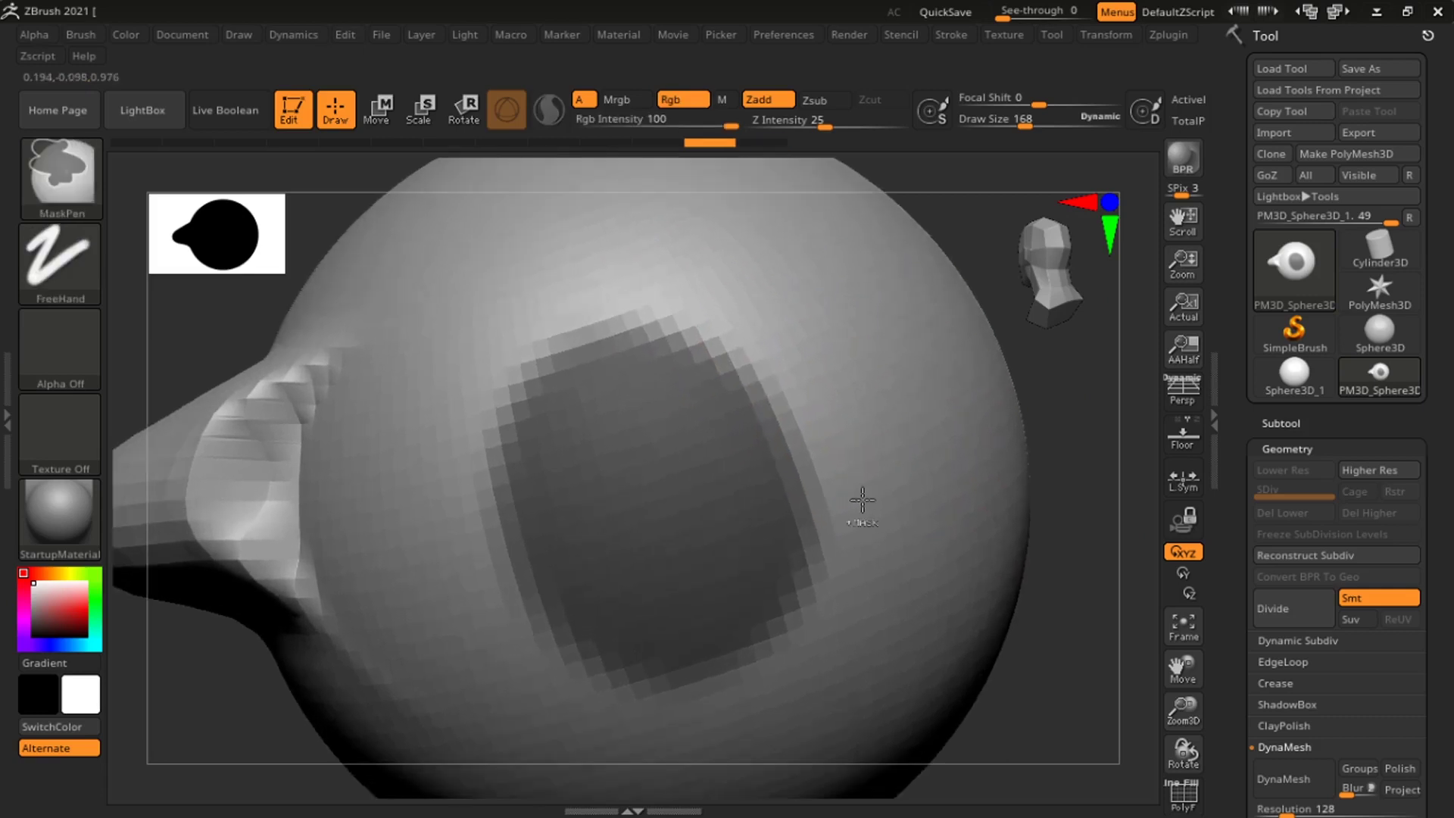
# Try masking another area of the sphere beside the round mask and undo it.
pyautogui.moveTo(931, 470)
pyautogui.keyDown('ctrl'); pyautogui.mouseDown()
pyautogui.moveTo(946, 446)
pyautogui.moveTo(925, 415)
pyautogui.mouseUp(); pyautogui.keyUp('ctrl')
pyautogui.keyDown('ctrl'); pyautogui.click(941, 430); pyautogui.keyUp('ctrl')
pyautogui.hotkey('ctrl', 'z')
pyautogui.hotkey('ctrl', 'z')
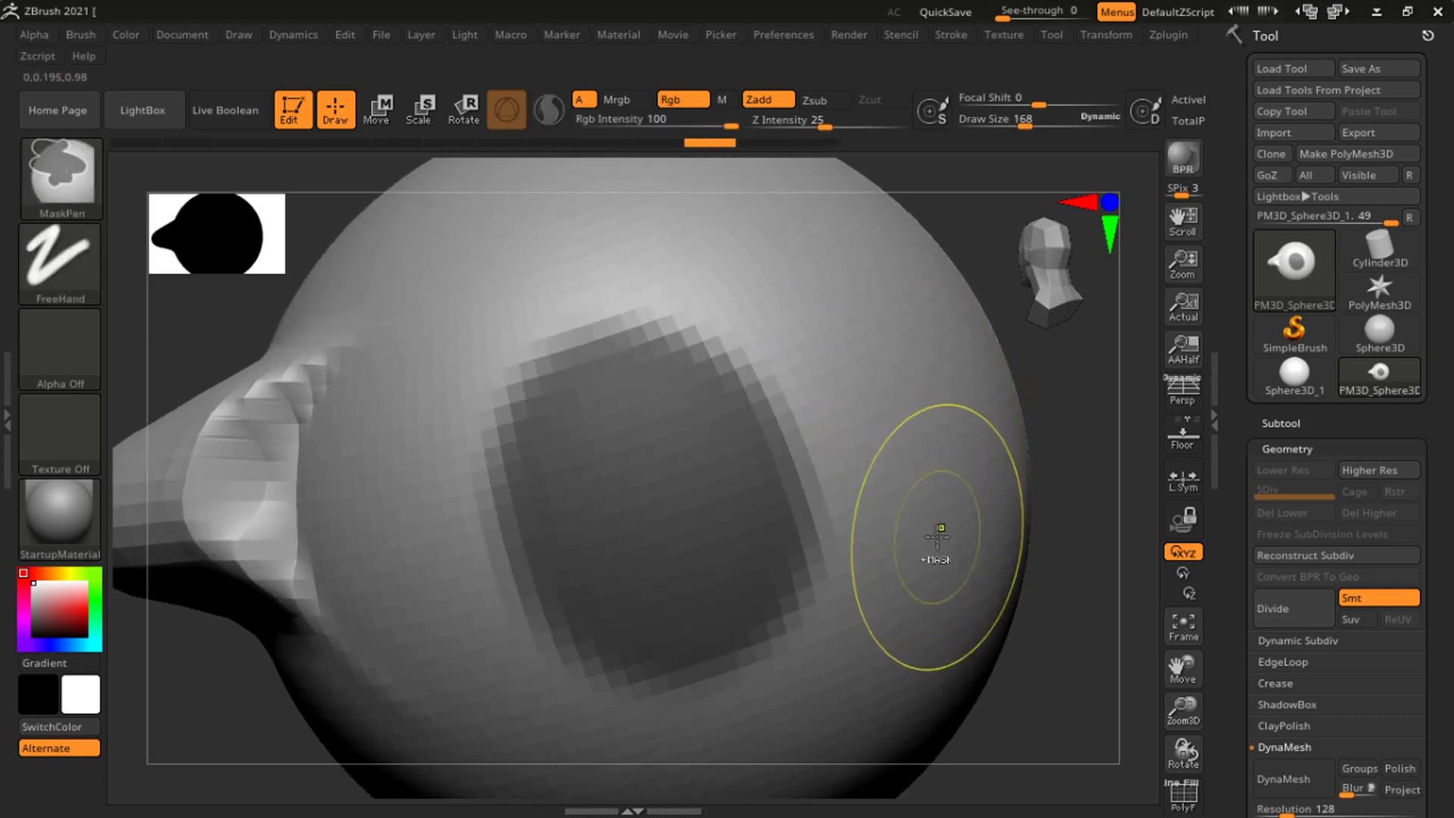
# Invert the masking on the whole sphere and undo the inversion.
pyautogui.keyDown('ctrl'); pyautogui.moveTo(937, 536); pyautogui.dragTo(921, 422, button='right'); pyautogui.keyUp('ctrl')
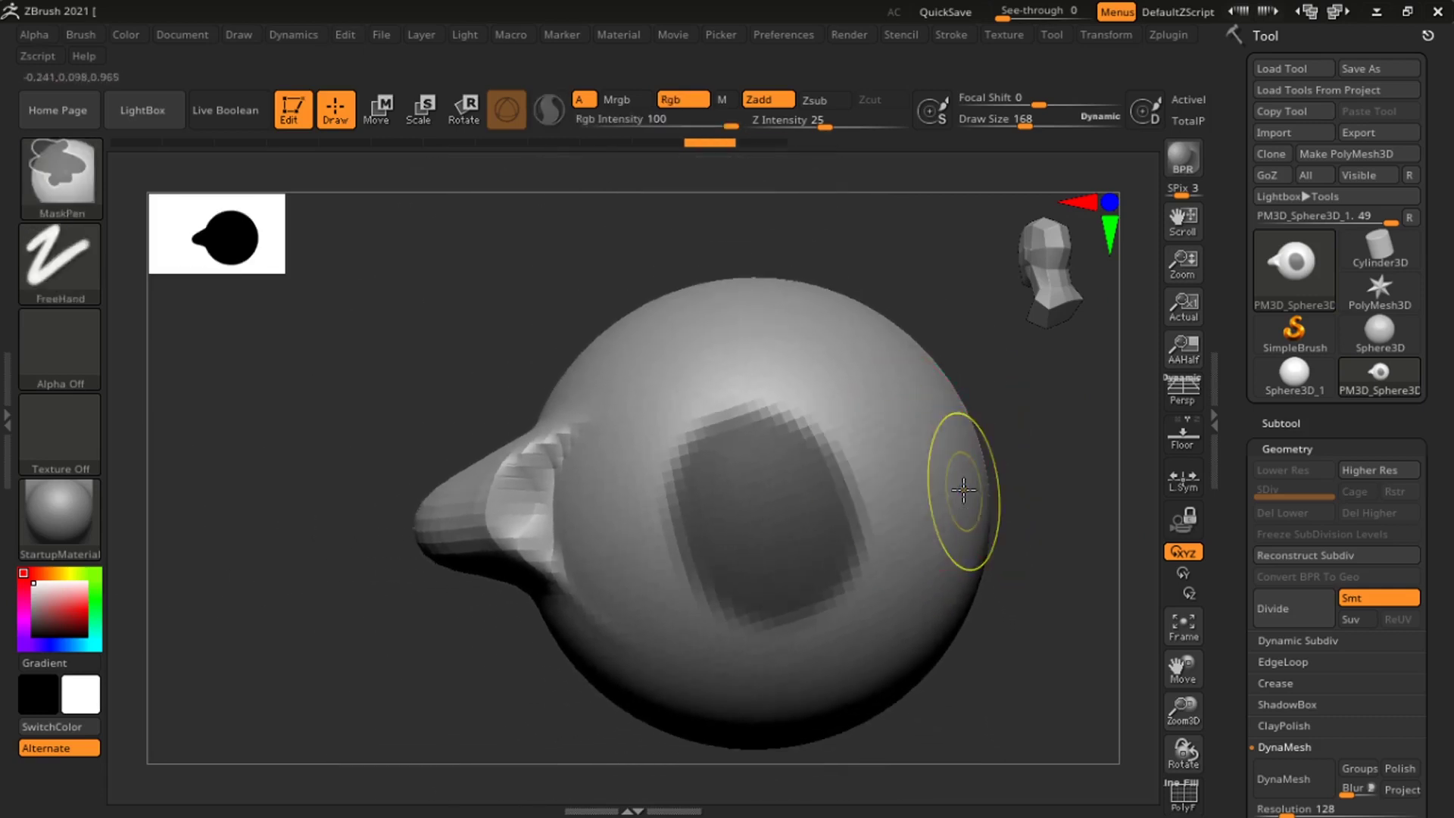
pyautogui.keyDown('ctrl'); pyautogui.click(505, 310); pyautogui.keyUp('ctrl')
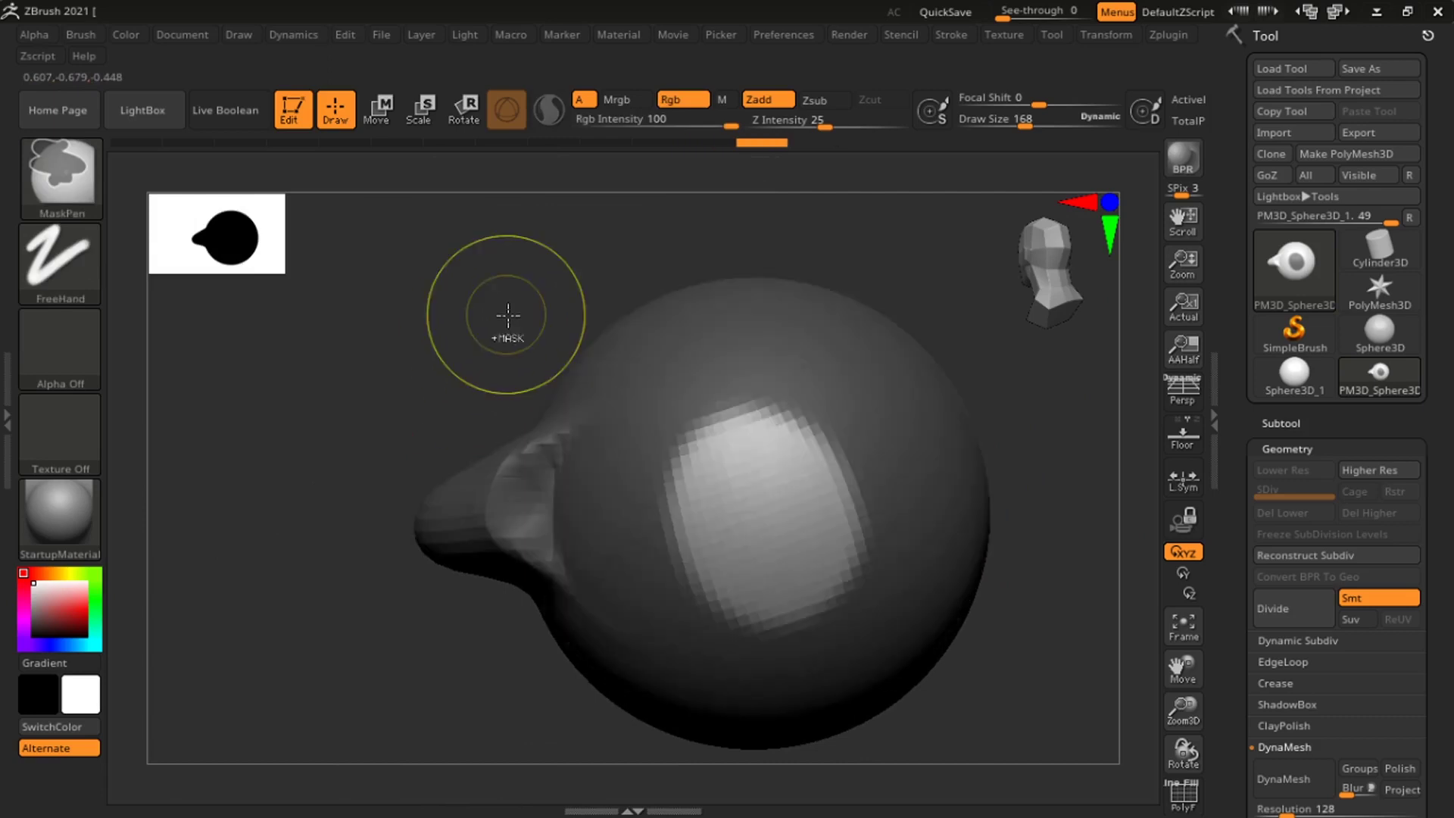
pyautogui.keyDown('ctrl'); pyautogui.moveTo(754, 431); pyautogui.dragTo(772, 493, button='right'); pyautogui.keyUp('ctrl')
pyautogui.hotkey('ctrl', 'z')
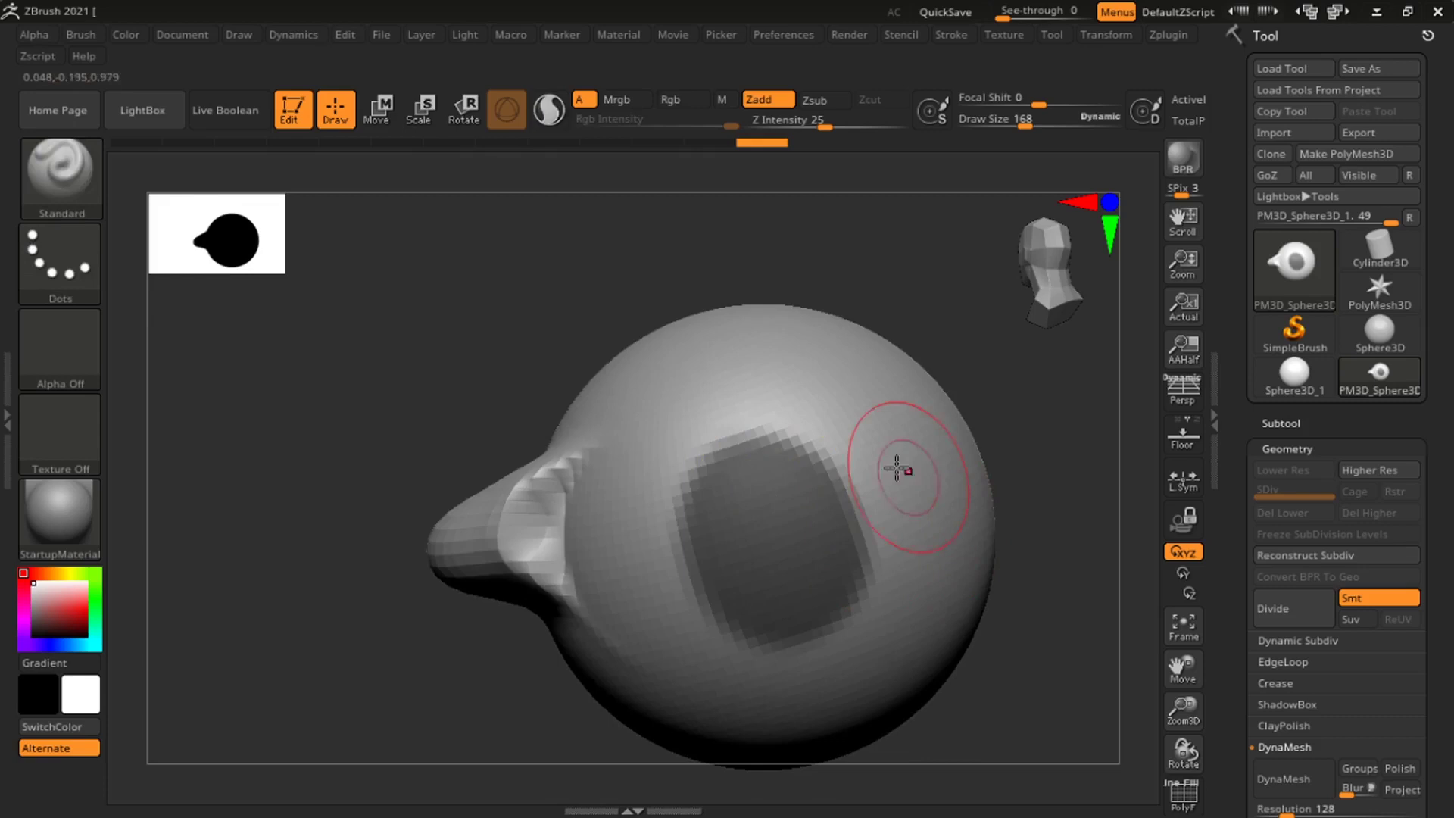
# Invert the masking so that only the round patch on the sphere's side is unprotected.
pyautogui.keyDown('alt'); pyautogui.moveTo(827, 555); pyautogui.dragTo(756, 505, button='right'); pyautogui.keyUp('alt')
pyautogui.keyDown('ctrl'); pyautogui.moveTo(788, 457); pyautogui.dragTo(792, 507, button='right'); pyautogui.keyUp('ctrl')
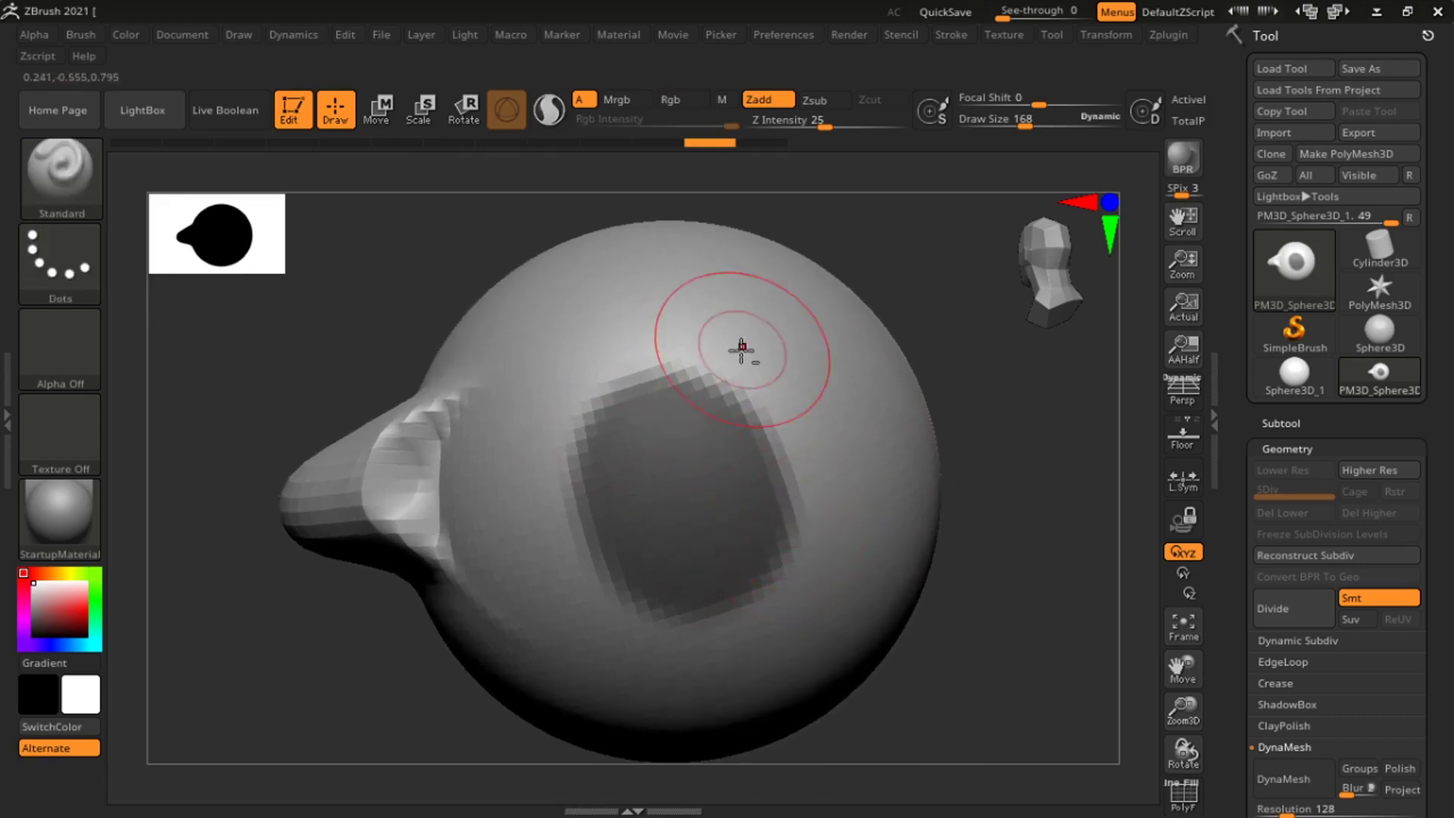
pyautogui.keyDown('ctrl'); pyautogui.moveTo(742, 350); pyautogui.dragTo(782, 422, button='right'); pyautogui.keyUp('ctrl')
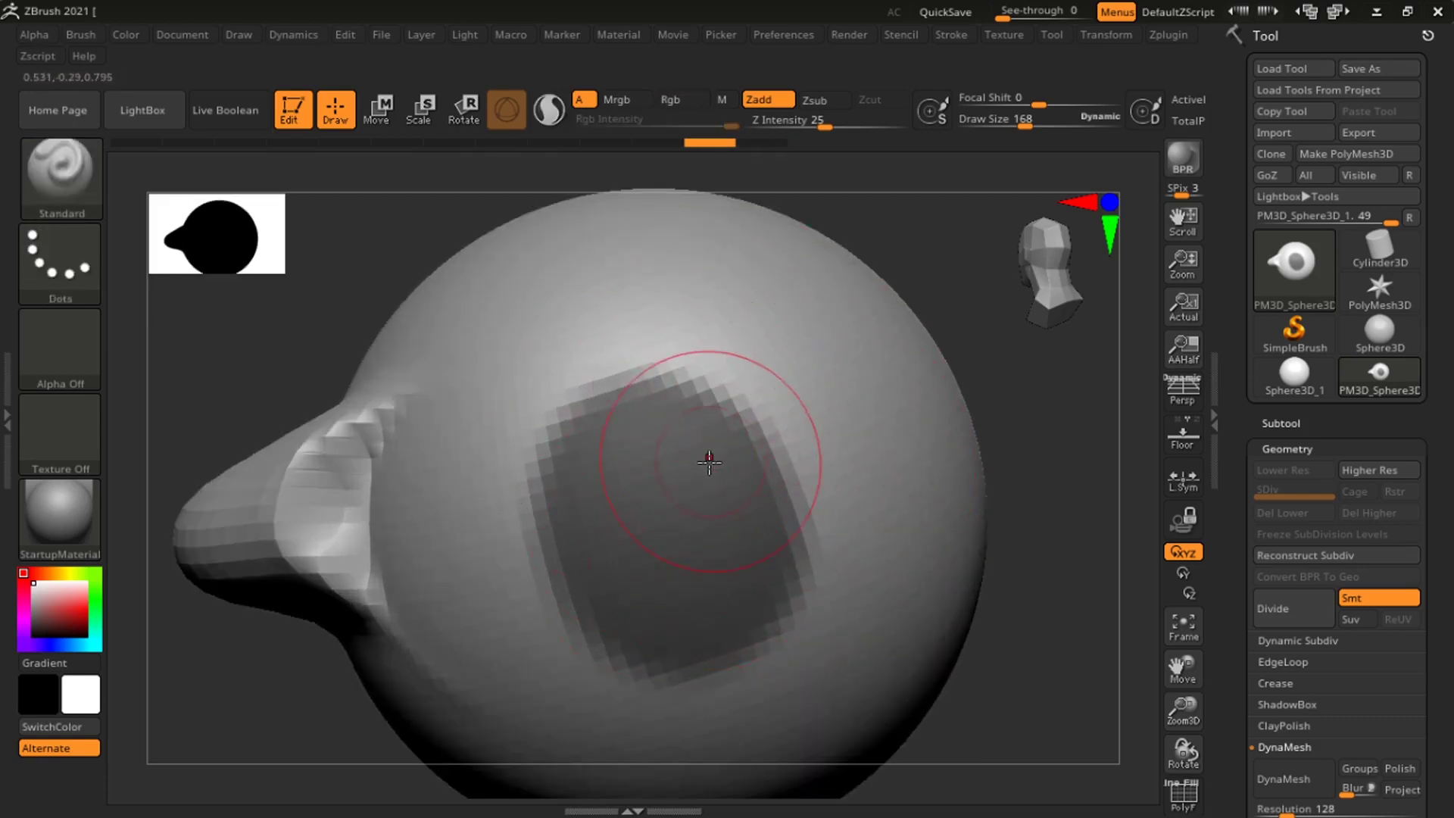
pyautogui.keyDown('ctrl'); pyautogui.moveTo(794, 579); pyautogui.dragTo(774, 525, button='right'); pyautogui.keyUp('ctrl')
pyautogui.press('ctrl')
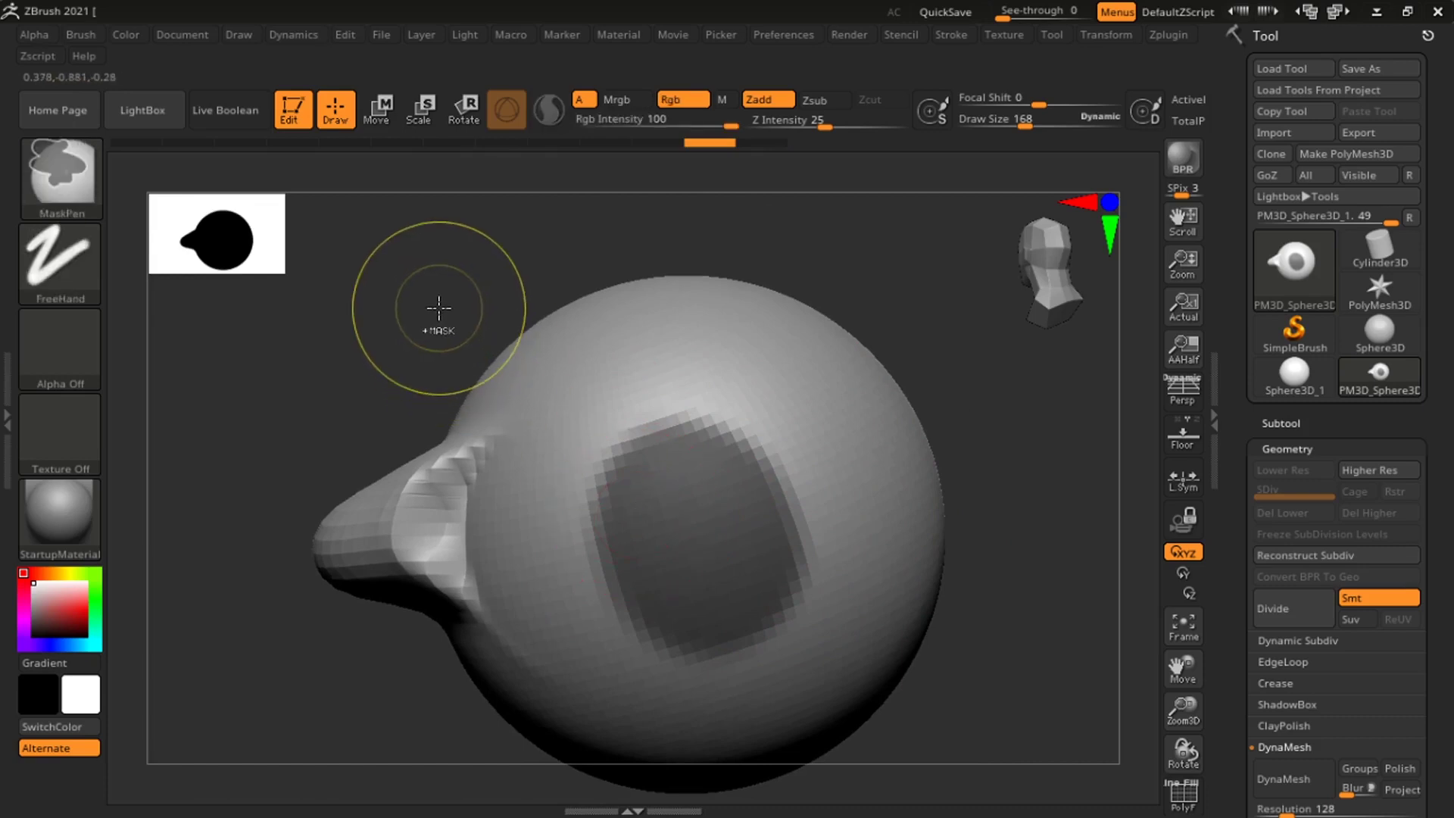
pyautogui.keyDown('ctrl'); pyautogui.click(439, 308); pyautogui.keyUp('ctrl')
pyautogui.moveTo(692, 464)
pyautogui.keyDown('ctrl'); pyautogui.mouseDown(button='right')
pyautogui.moveTo(698, 562)
pyautogui.moveTo(542, 376)
pyautogui.mouseUp(button='right'); pyautogui.keyUp('ctrl')
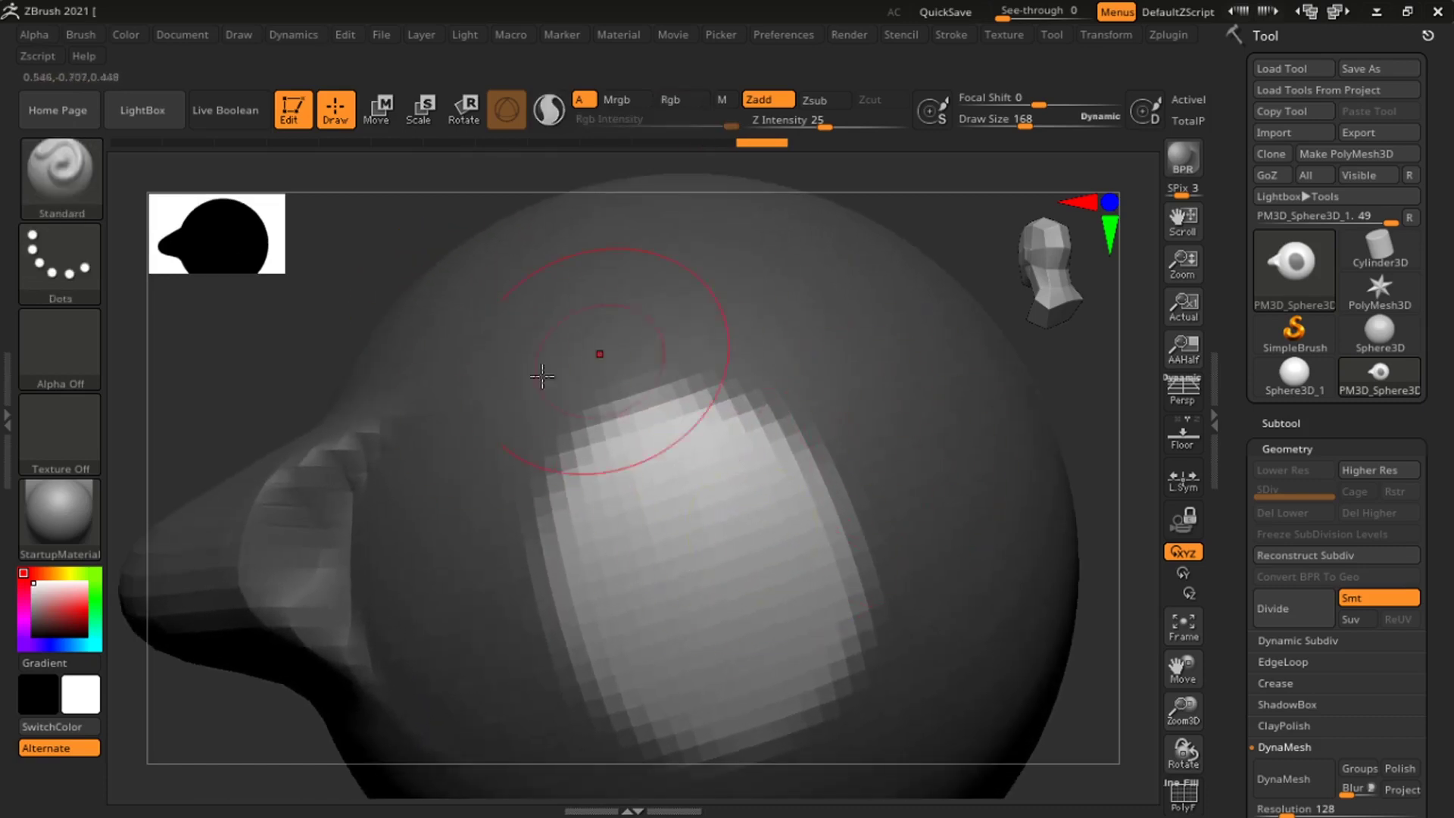
pyautogui.keyDown('alt'); pyautogui.moveTo(630, 610); pyautogui.dragTo(598, 493, button='right'); pyautogui.keyUp('alt')
pyautogui.moveTo(693, 571)
pyautogui.keyDown('ctrl'); pyautogui.mouseDown(button='right')
pyautogui.moveTo(690, 490)
pyautogui.moveTo(998, 477)
pyautogui.mouseUp(button='right'); pyautogui.keyUp('ctrl')
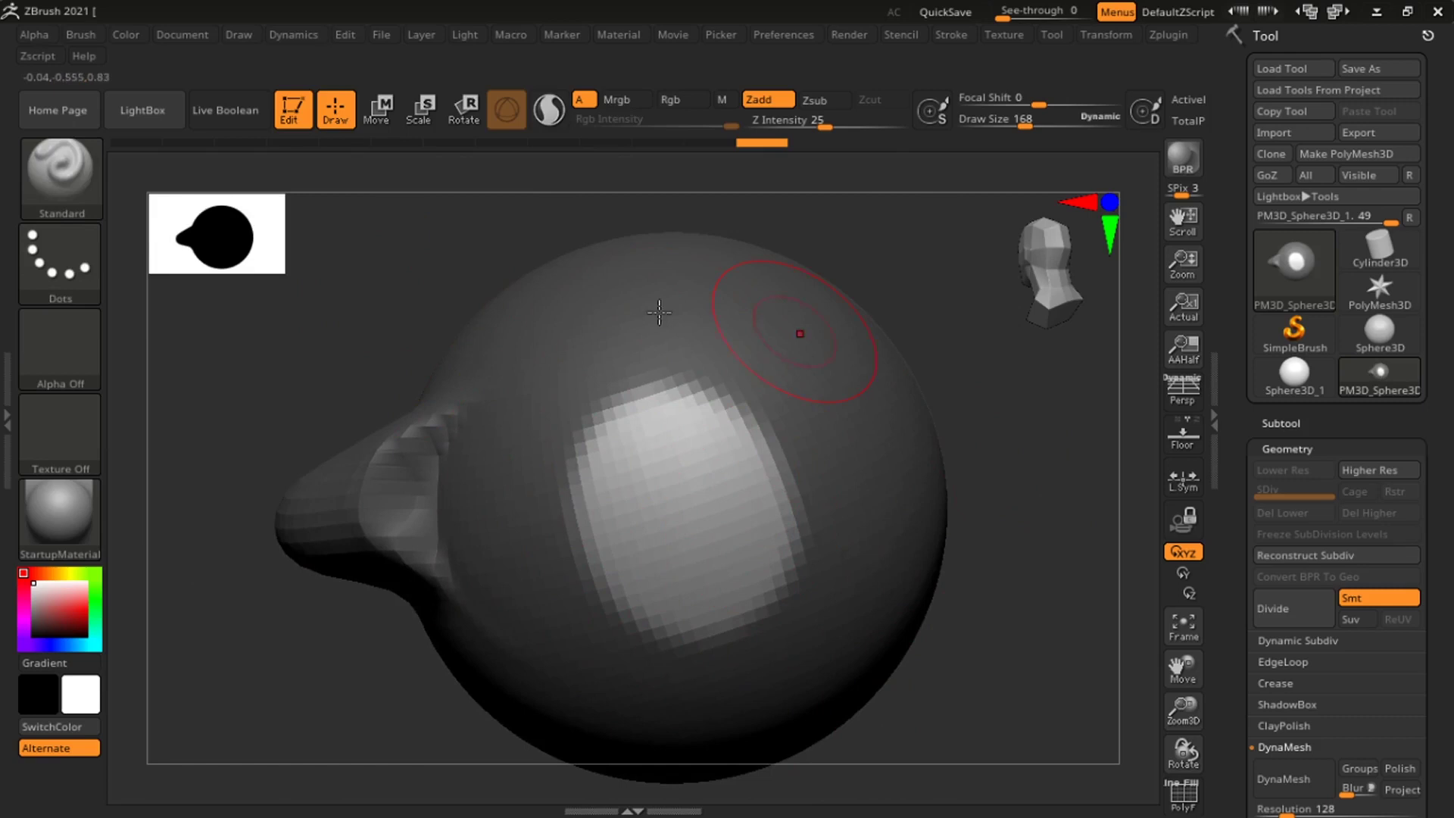
# Invert the masking back and forth several times, ending with only the round patch masked.
pyautogui.press('ctrl')
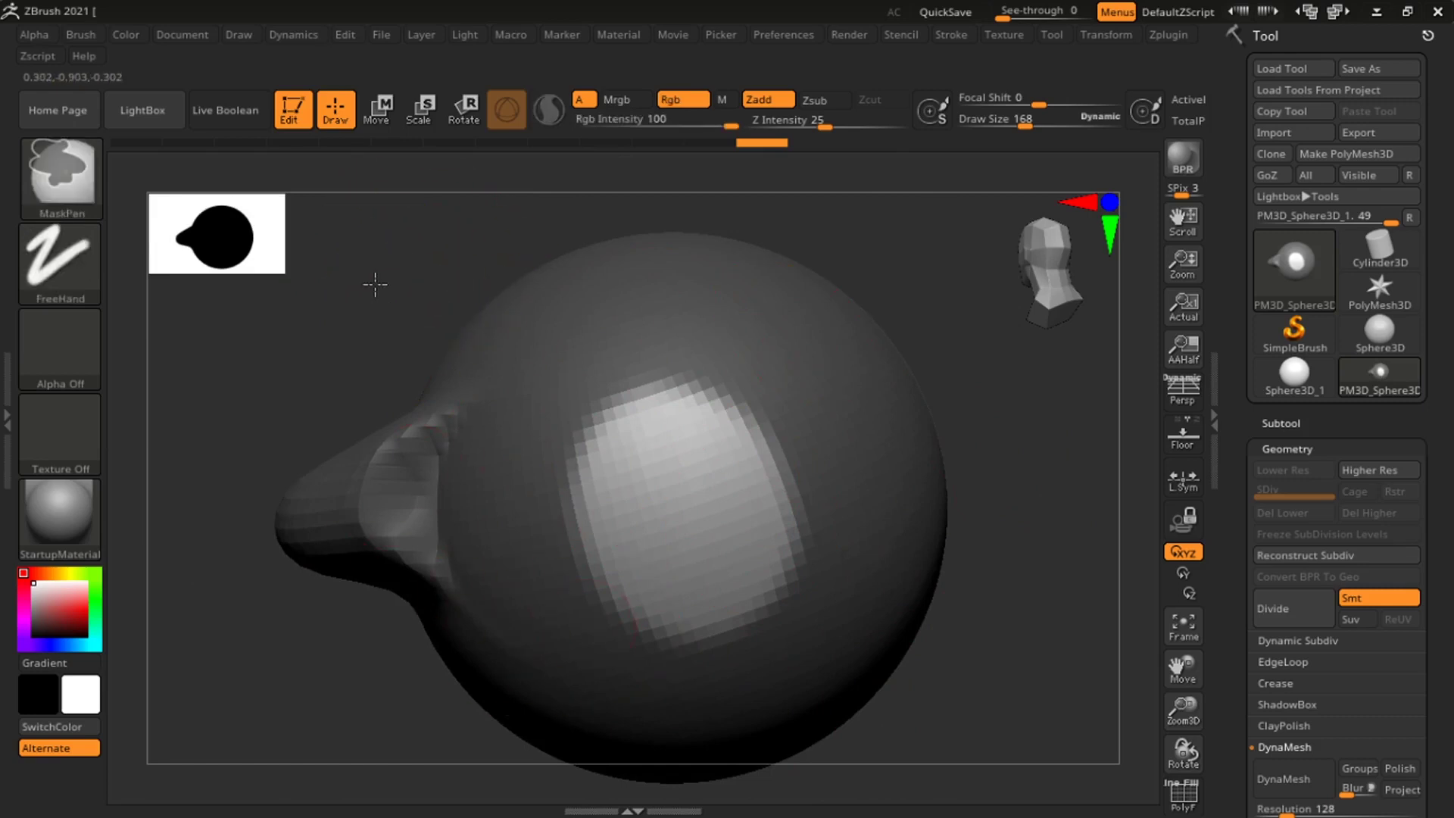
pyautogui.keyDown('ctrl'); pyautogui.click(375, 285); pyautogui.keyUp('ctrl')
pyautogui.keyDown('ctrl'); pyautogui.click(375, 284); pyautogui.keyUp('ctrl')
pyautogui.keyDown('ctrl'); pyautogui.click(374, 285); pyautogui.keyUp('ctrl')
pyautogui.keyDown('ctrl'); pyautogui.click(375, 285); pyautogui.keyUp('ctrl')
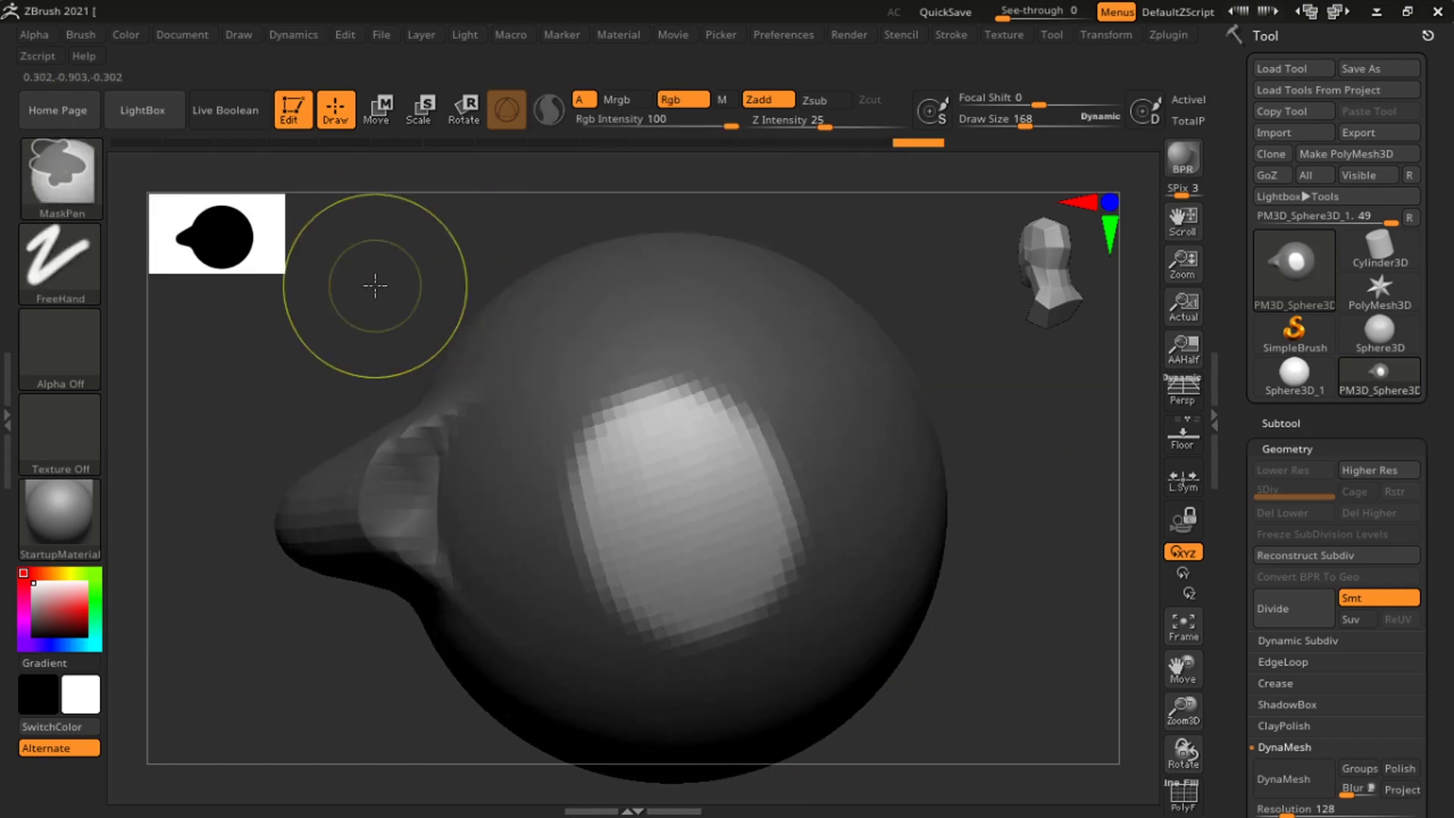
pyautogui.keyDown('ctrl'); pyautogui.click(375, 287); pyautogui.keyUp('ctrl')
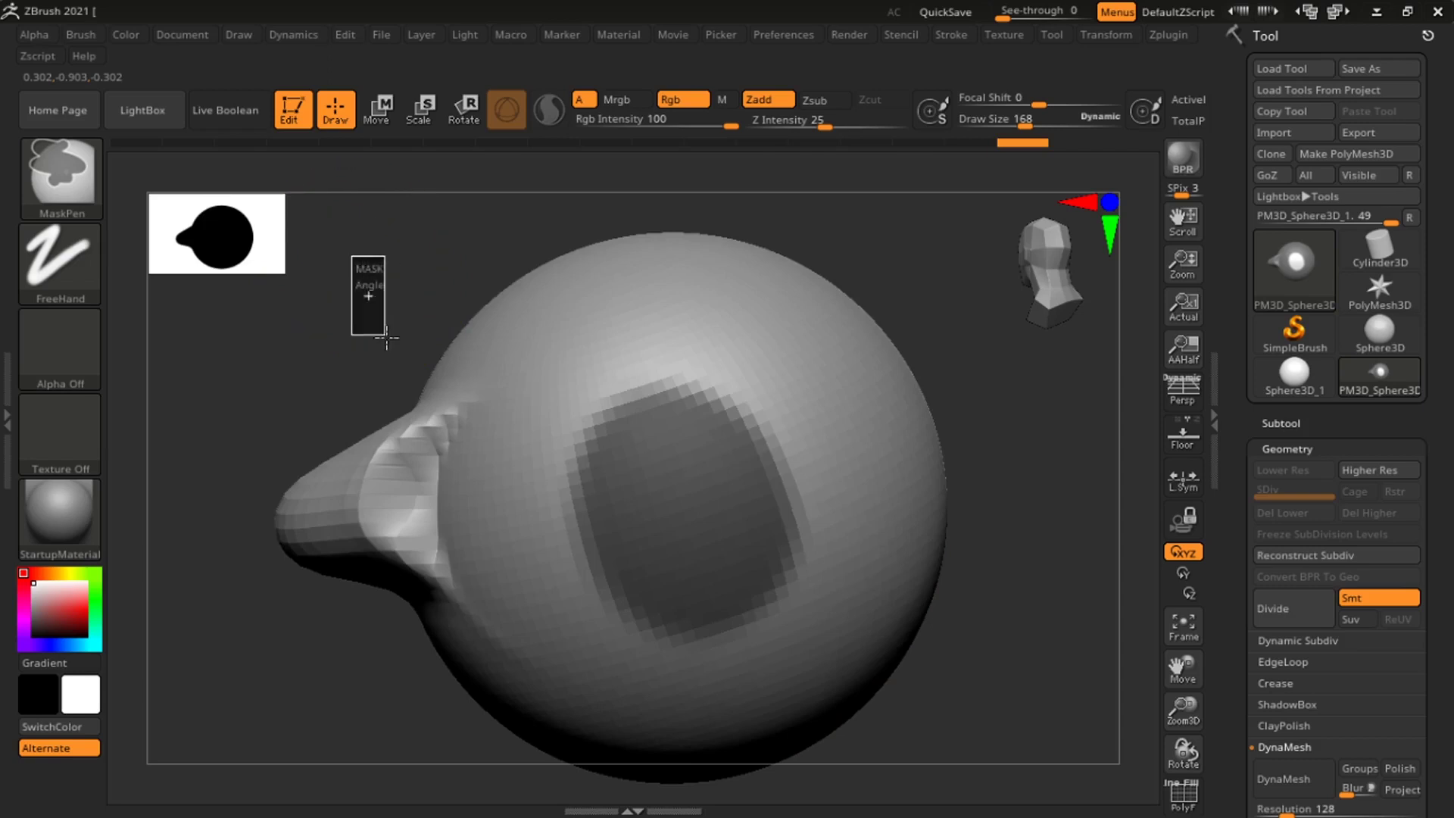
# Try clearing the mask and sculpting over the formerly masked patch on the sphere's side, and undo both.
pyautogui.keyDown('ctrl'); pyautogui.moveTo(387, 337); pyautogui.dragTo(401, 343); pyautogui.keyUp('ctrl')
pyautogui.moveTo(671, 463)
pyautogui.mouseDown()
pyautogui.moveTo(652, 534)
pyautogui.moveTo(762, 545)
pyautogui.moveTo(727, 454)
pyautogui.moveTo(766, 497)
pyautogui.mouseUp()
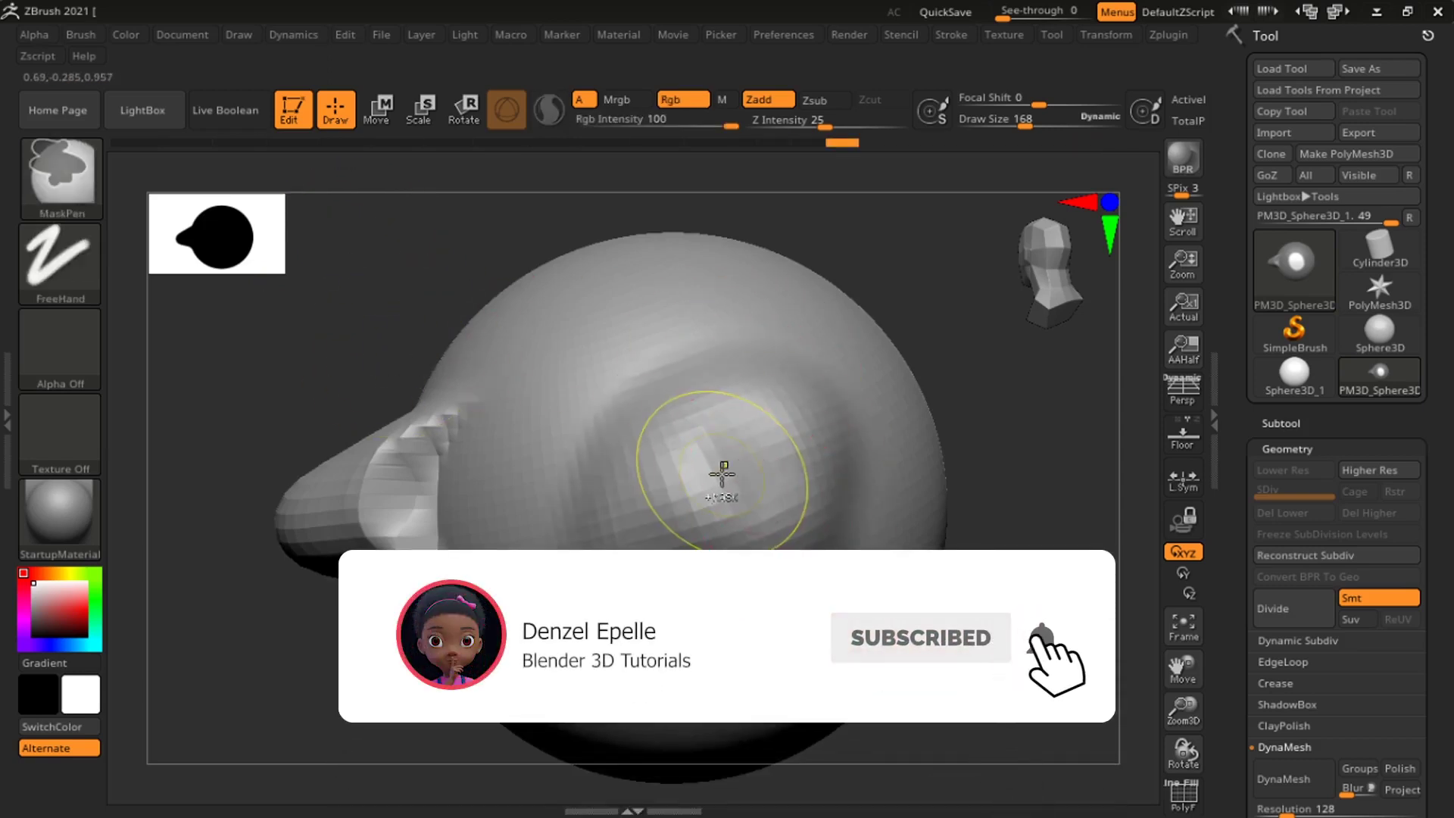
pyautogui.hotkey('ctrl', 'z')
pyautogui.hotkey('ctrl', 'z')
pyautogui.hotkey('ctrl', 'z')
pyautogui.hotkey('ctrl', 'z')
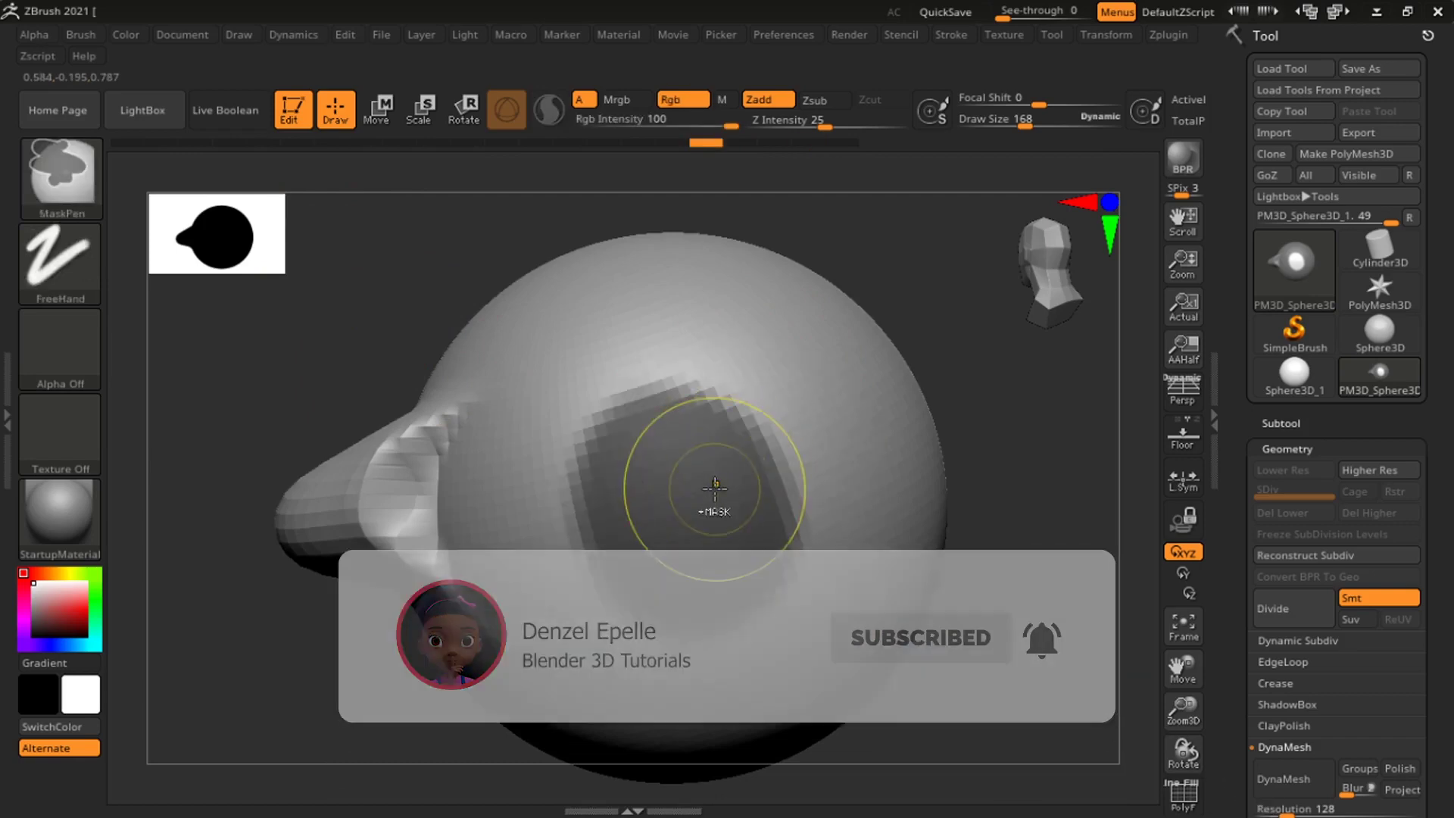
# Clear the round mask from the sphere and undo the clearing to bring the mask back.
pyautogui.keyDown('ctrl'); pyautogui.moveTo(273, 325); pyautogui.dragTo(275, 374); pyautogui.keyUp('ctrl')
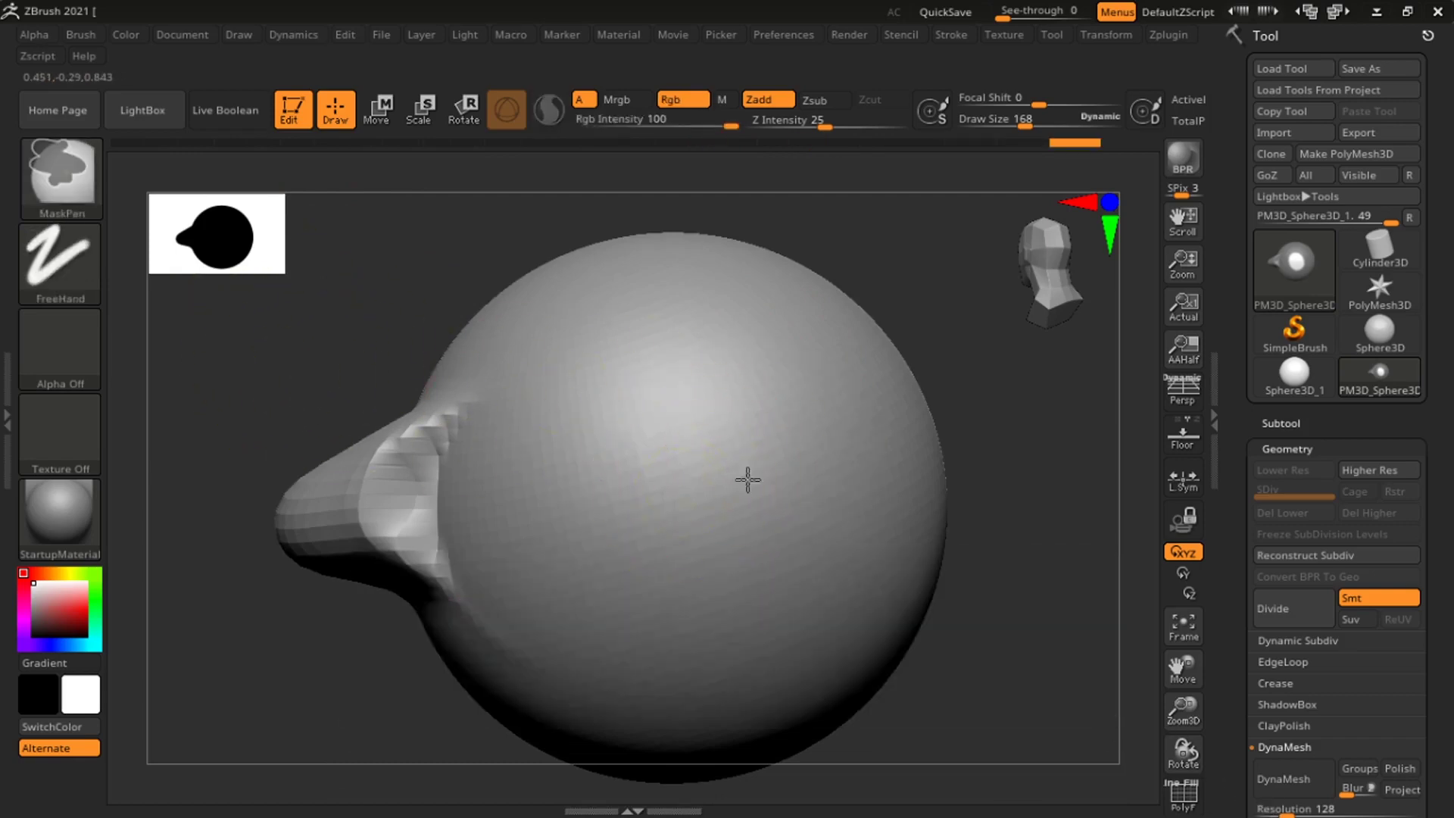
pyautogui.hotkey('ctrl', 'z')
pyautogui.hotkey('ctrl', 'z')
pyautogui.hotkey('ctrl', 'z')
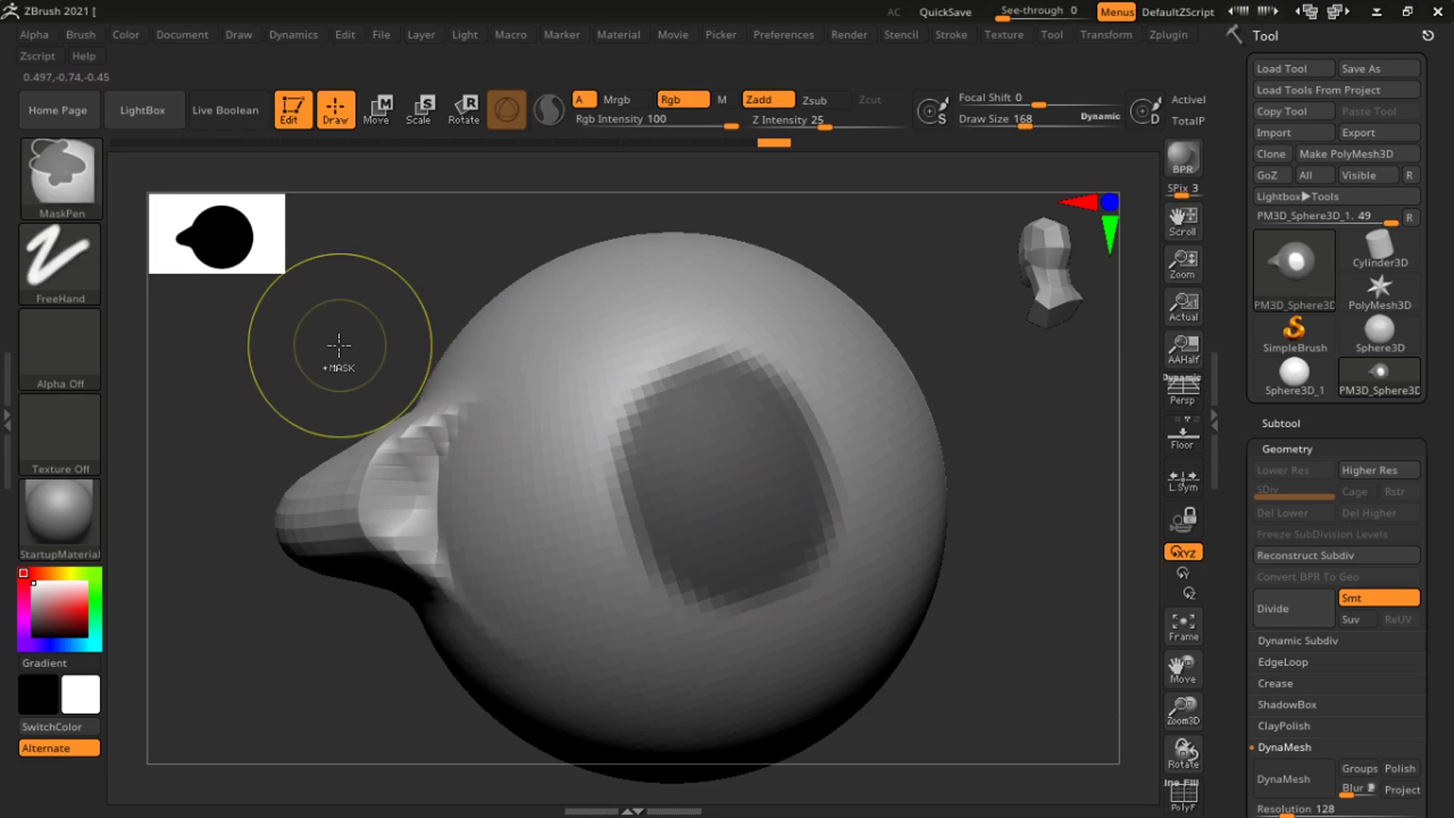
# Invert the round mask on the sphere and clear all masking.
pyautogui.keyDown('ctrl'); pyautogui.click(381, 281); pyautogui.keyUp('ctrl')
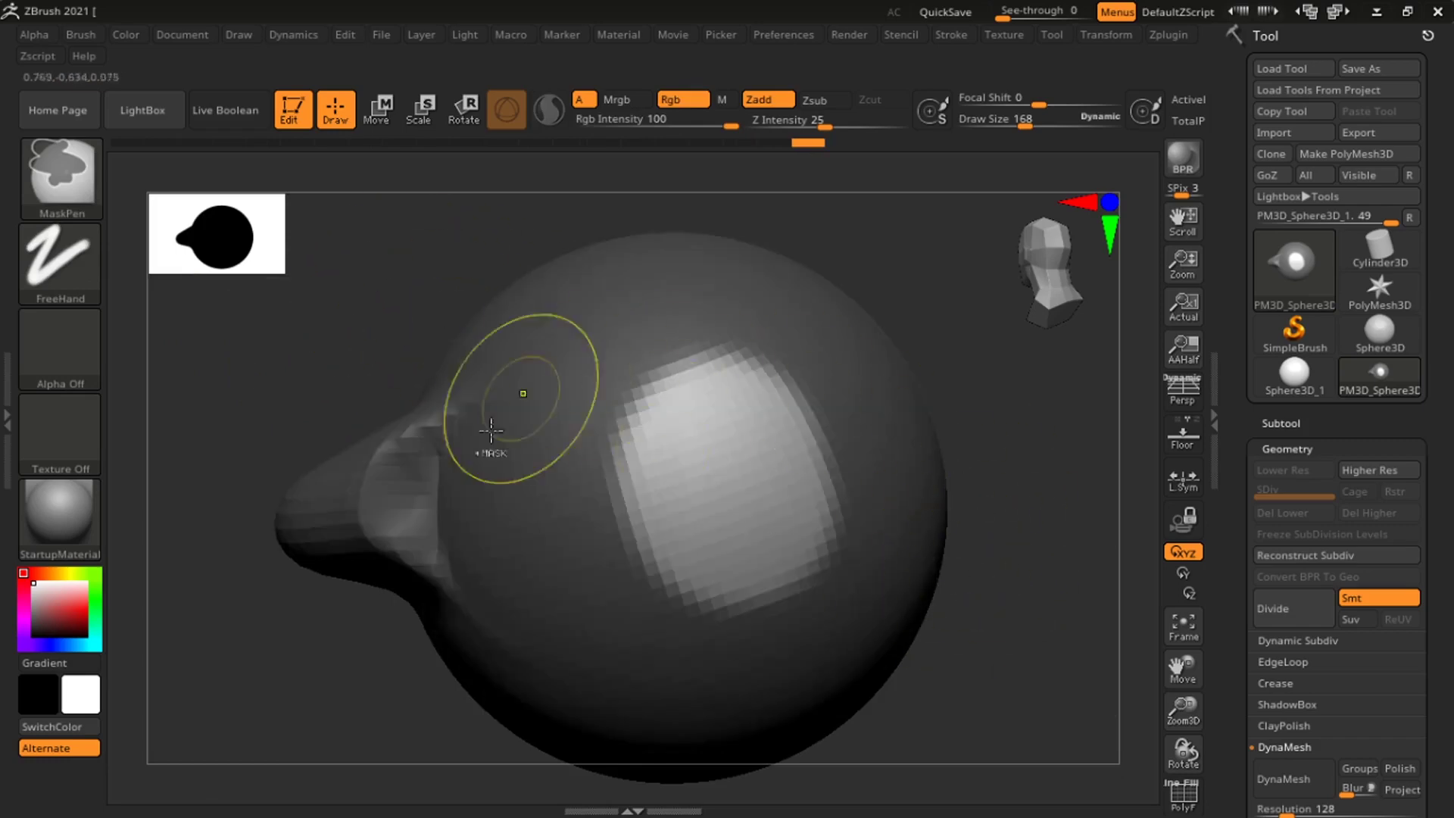
pyautogui.keyDown('ctrl'); pyautogui.moveTo(421, 298); pyautogui.dragTo(442, 361); pyautogui.keyUp('ctrl')
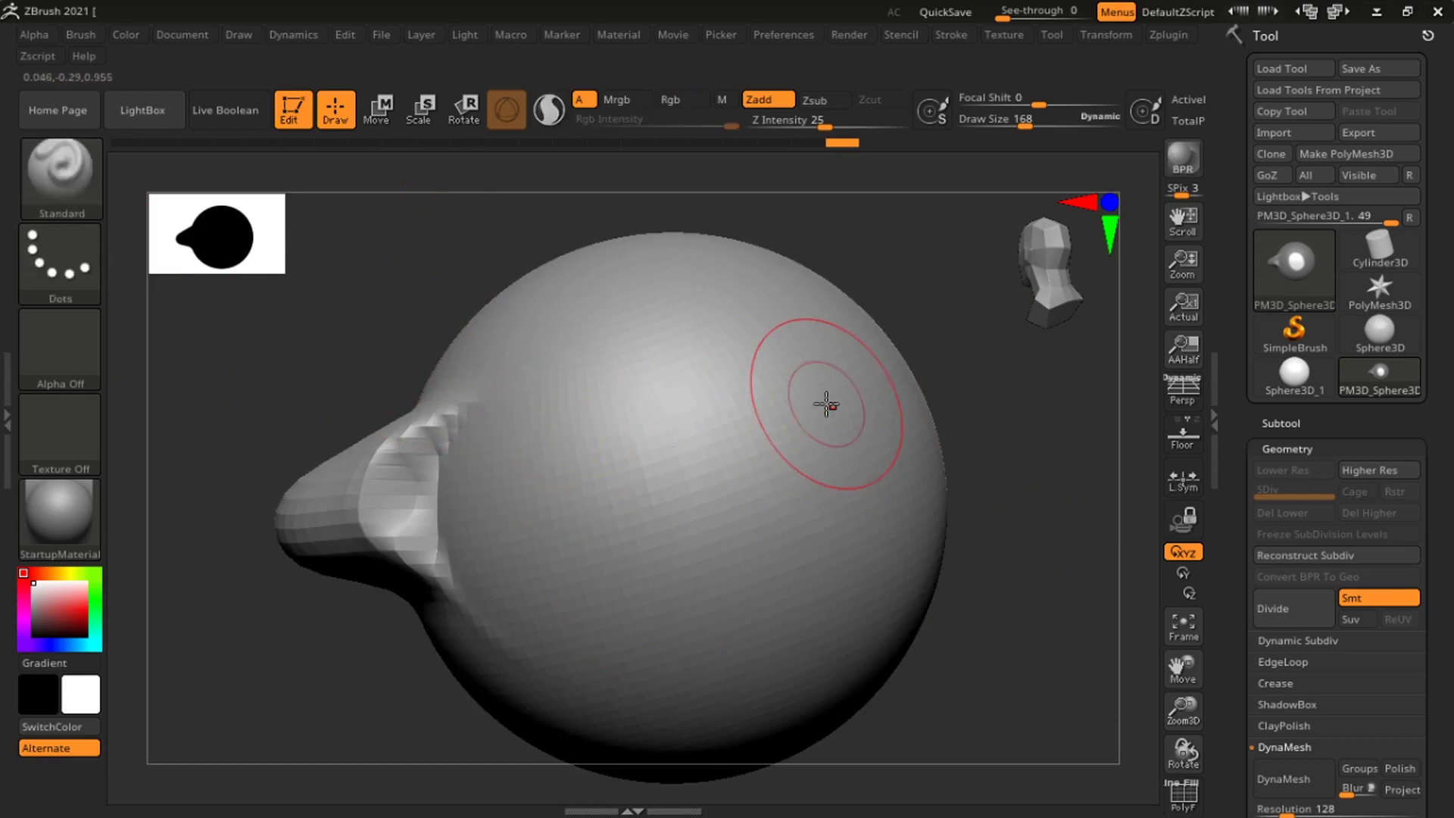
# Choose MaskLasso as the masking brush.
pyautogui.press('ctrl')
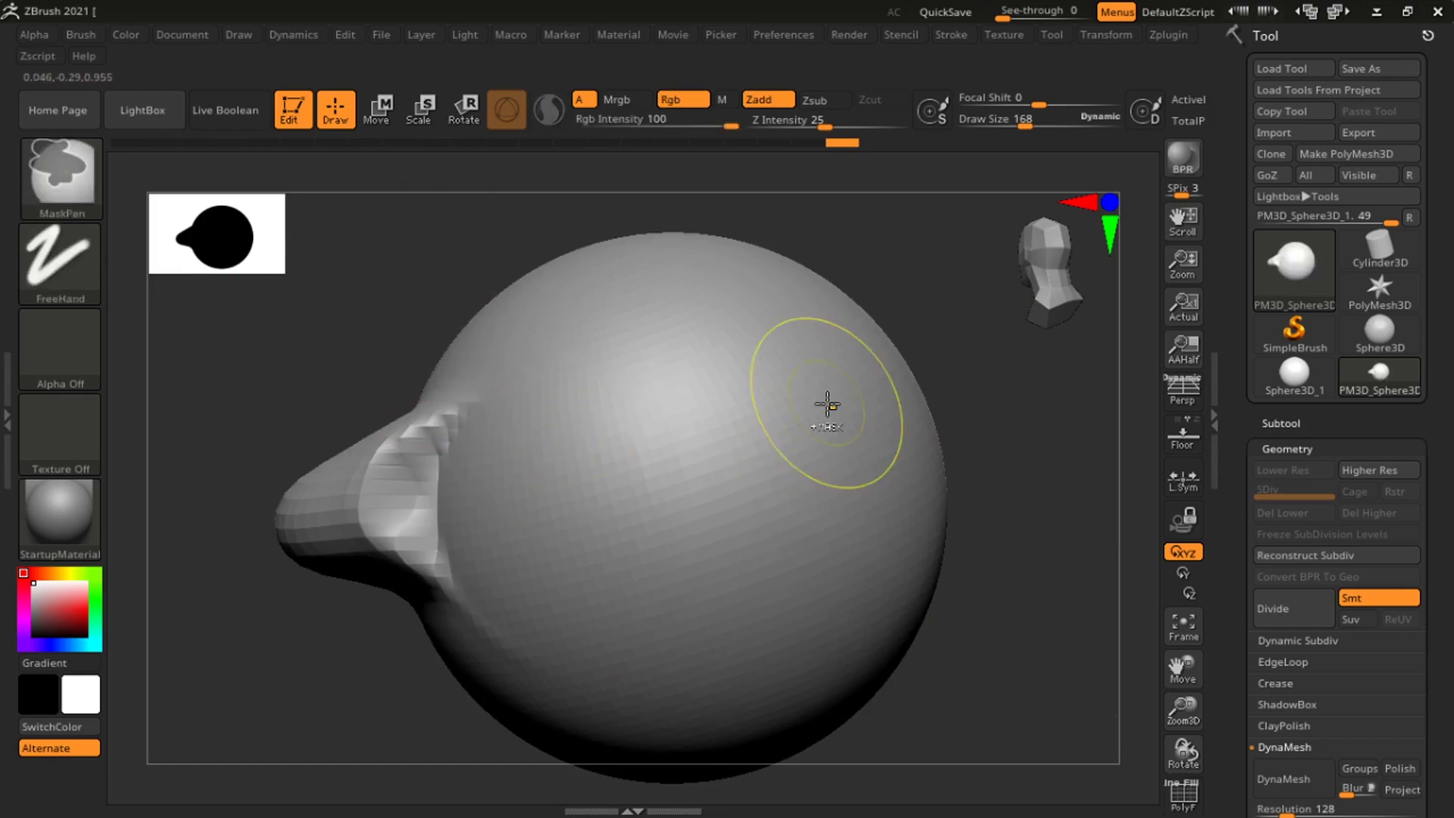
pyautogui.click(63, 189)
pyautogui.click(63, 193)
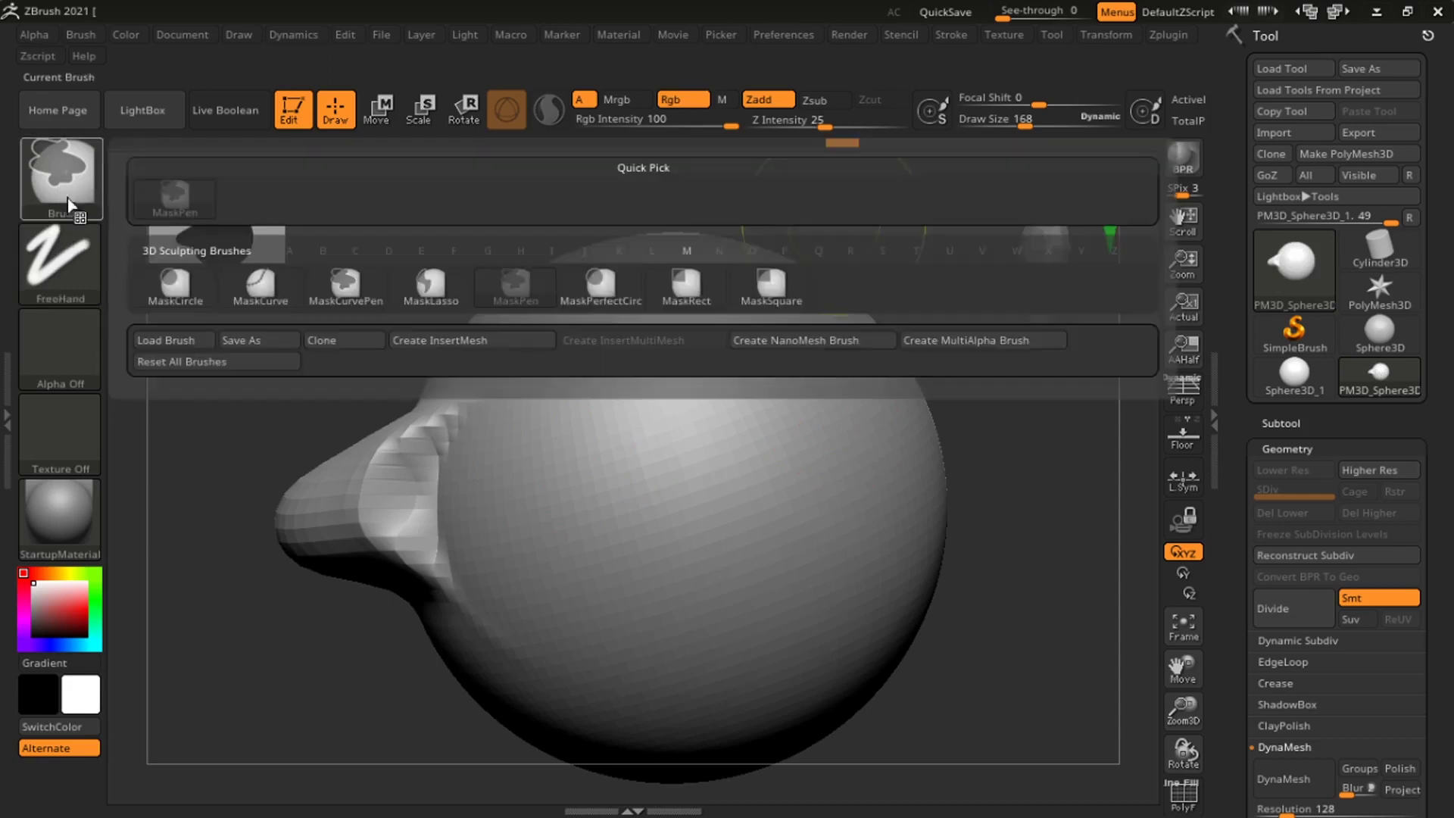
pyautogui.click(64, 189)
pyautogui.click(64, 186)
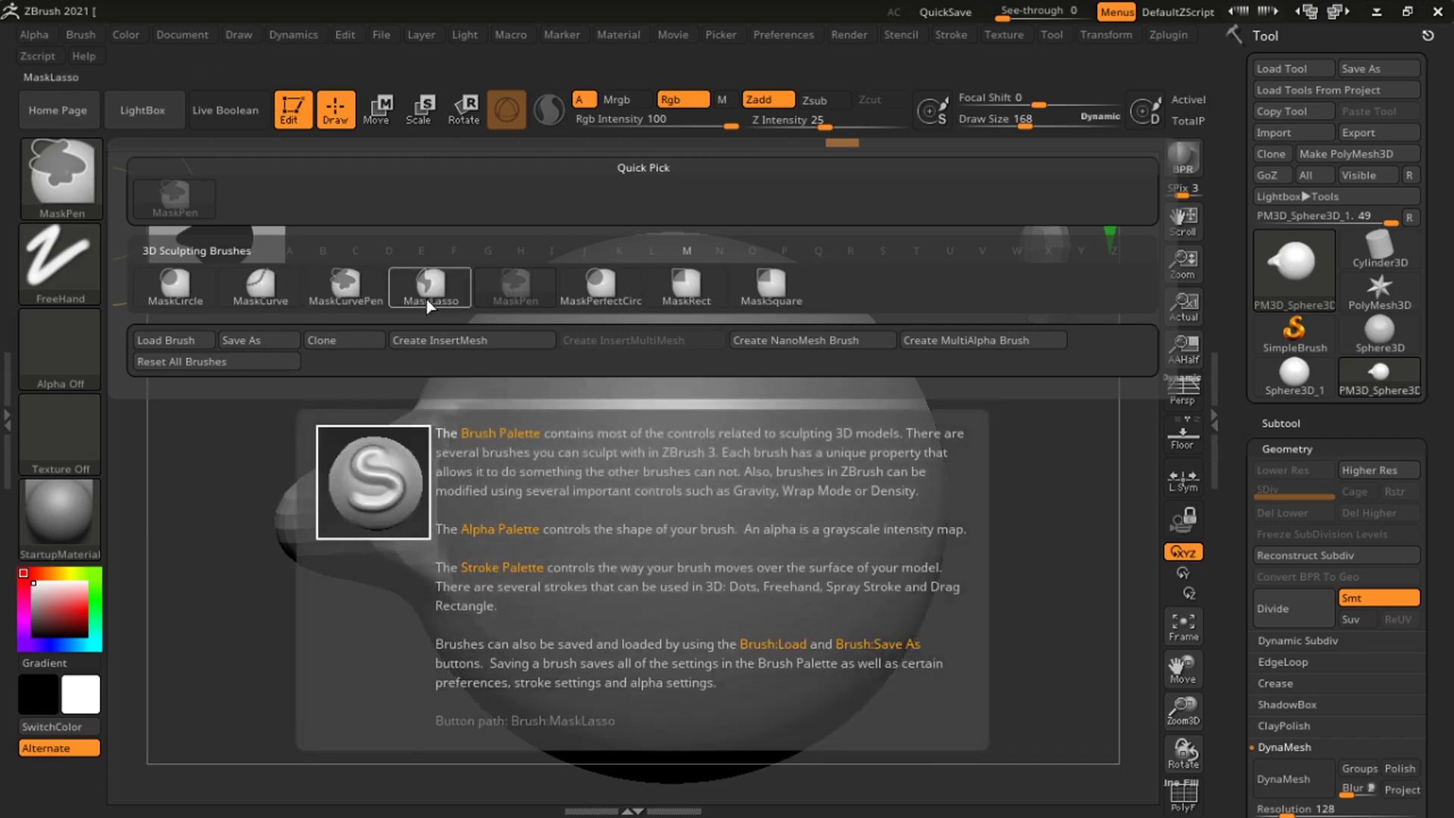
pyautogui.click(431, 301)
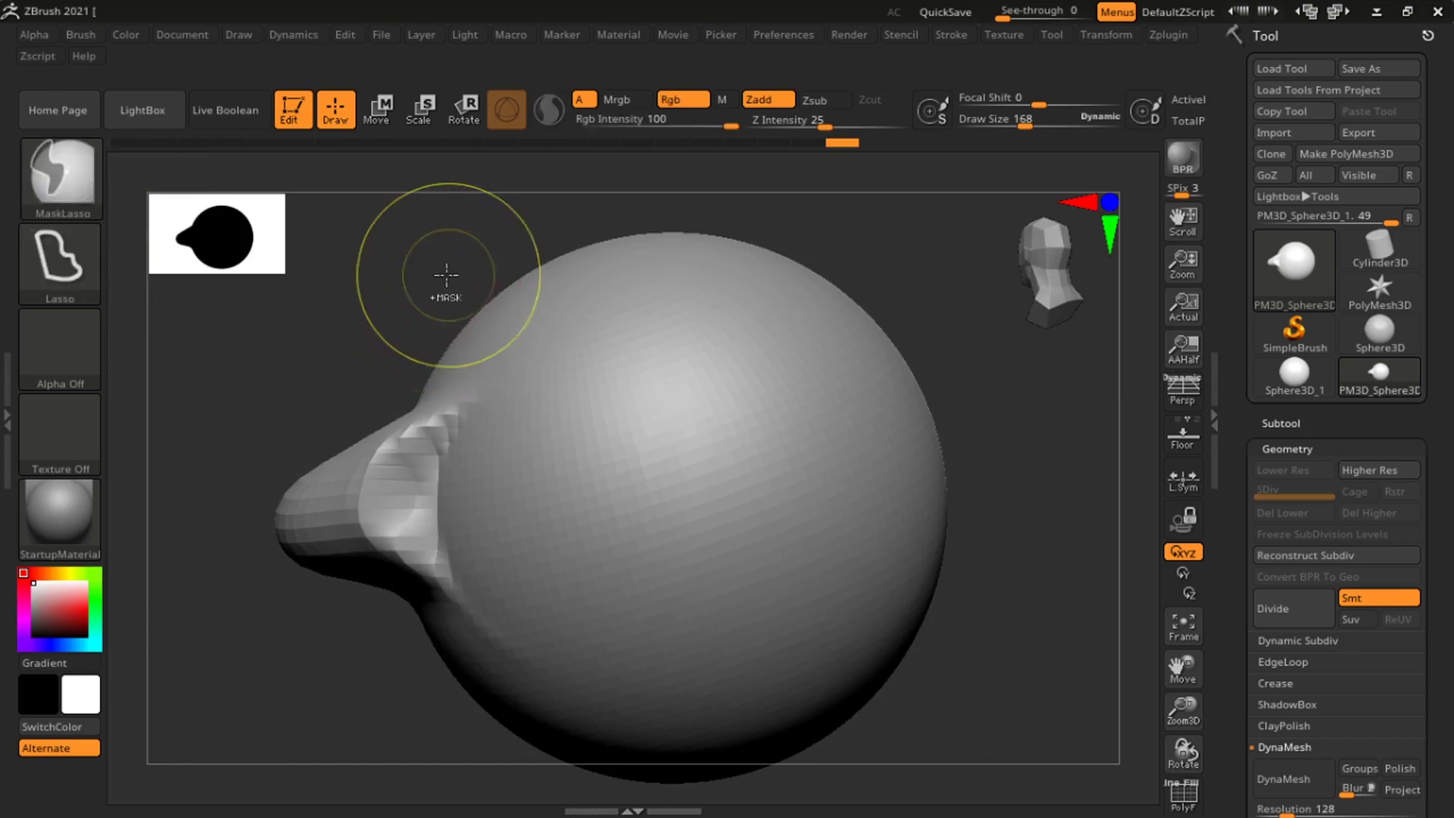
# Mask the protruding nose and its surrounding area with lasso outlines, and clear the masking from the sphere.
pyautogui.moveTo(599, 327)
pyautogui.mouseDown()
pyautogui.moveTo(607, 416)
pyautogui.moveTo(568, 681)
pyautogui.moveTo(512, 714)
pyautogui.moveTo(243, 694)
pyautogui.moveTo(214, 471)
pyautogui.moveTo(470, 237)
pyautogui.mouseUp()
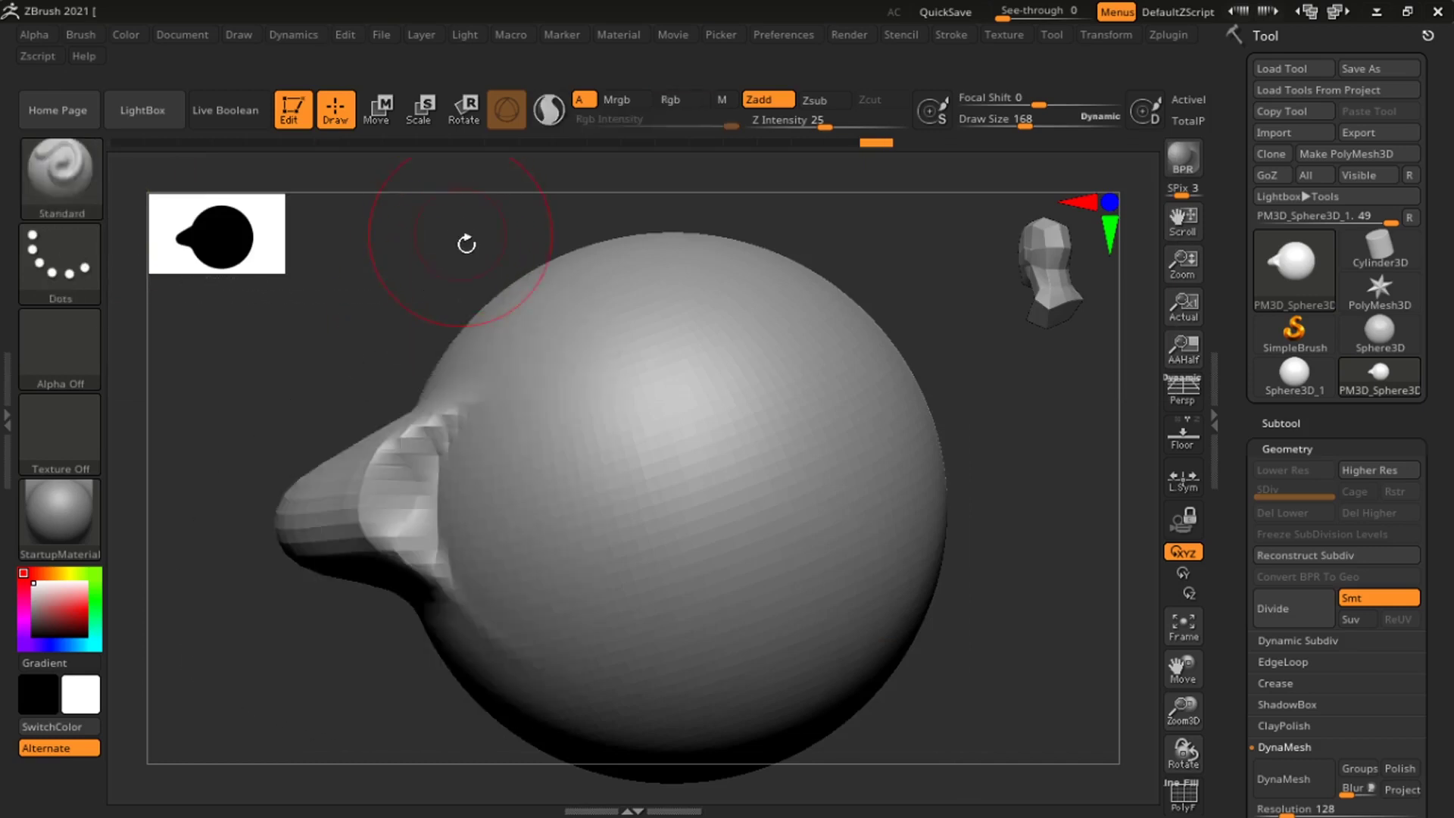
pyautogui.keyDown('ctrl'); pyautogui.moveTo(449, 316); pyautogui.dragTo(349, 655); pyautogui.keyUp('ctrl')
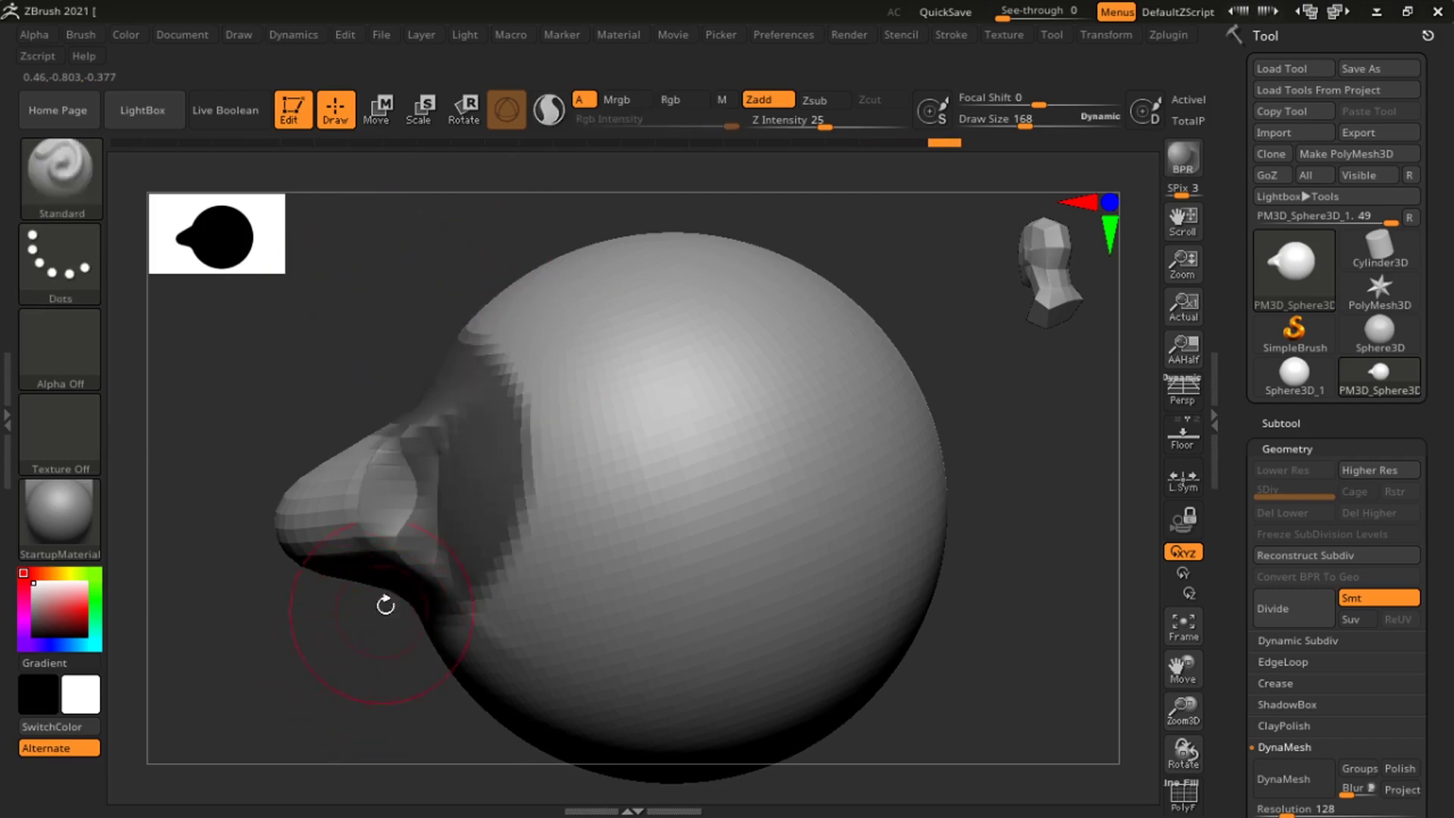
pyautogui.keyDown('ctrl'); pyautogui.moveTo(409, 568); pyautogui.dragTo(541, 262, button='right'); pyautogui.keyUp('ctrl')
pyautogui.moveTo(540, 261)
pyautogui.keyDown('ctrl'); pyautogui.mouseDown()
pyautogui.moveTo(689, 523)
pyautogui.moveTo(454, 712)
pyautogui.moveTo(382, 557)
pyautogui.mouseUp(); pyautogui.keyUp('ctrl')
pyautogui.moveTo(504, 296)
pyautogui.mouseDown()
pyautogui.moveTo(656, 480)
pyautogui.moveTo(529, 348)
pyautogui.mouseUp()
pyautogui.moveTo(662, 314)
pyautogui.keyDown('ctrl'); pyautogui.mouseDown()
pyautogui.moveTo(743, 435)
pyautogui.moveTo(674, 416)
pyautogui.mouseUp(); pyautogui.keyUp('ctrl')
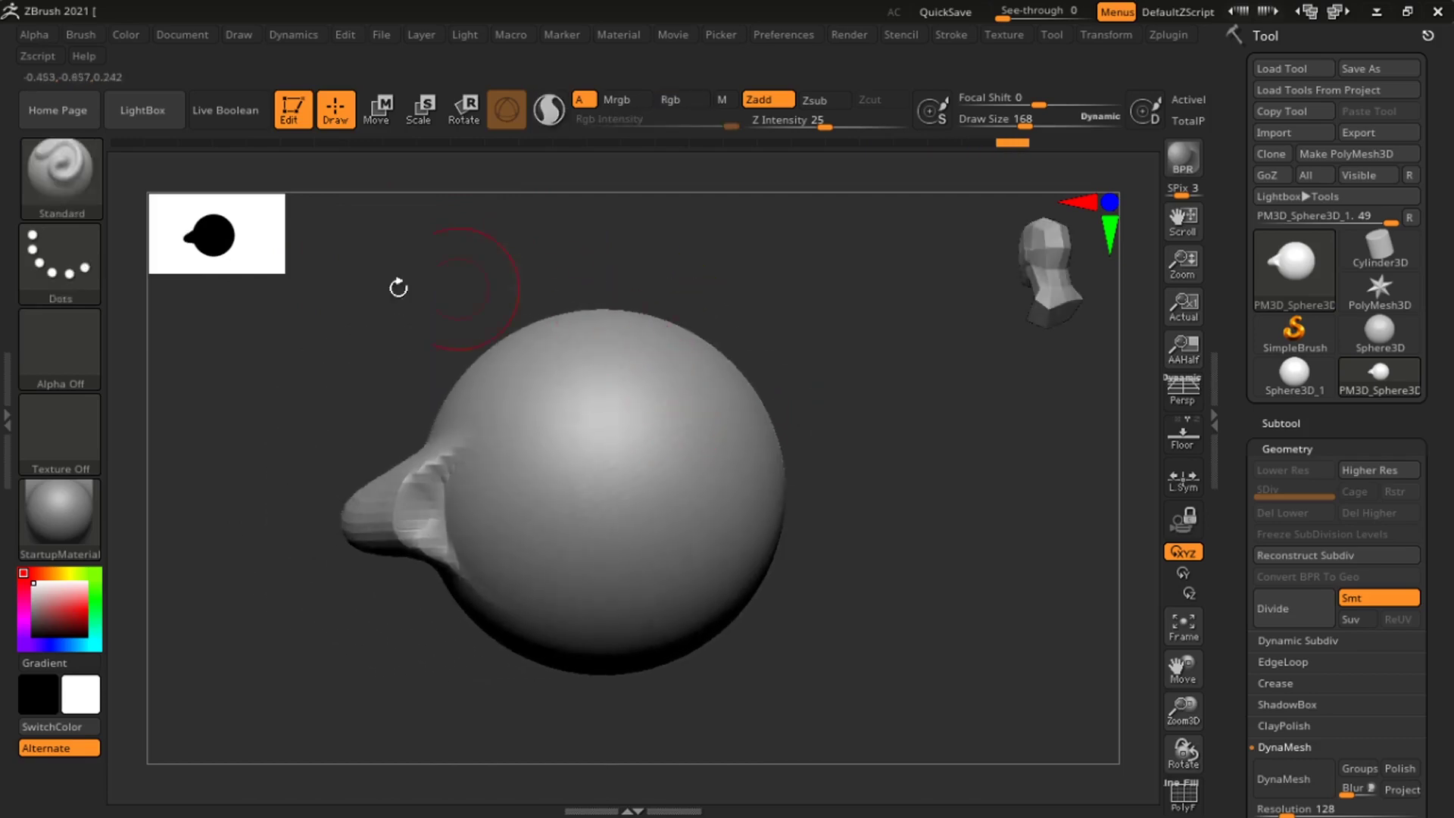
# Switch the masking brush back to MaskPen.
pyautogui.click(91, 176)
pyautogui.press('ctrl')
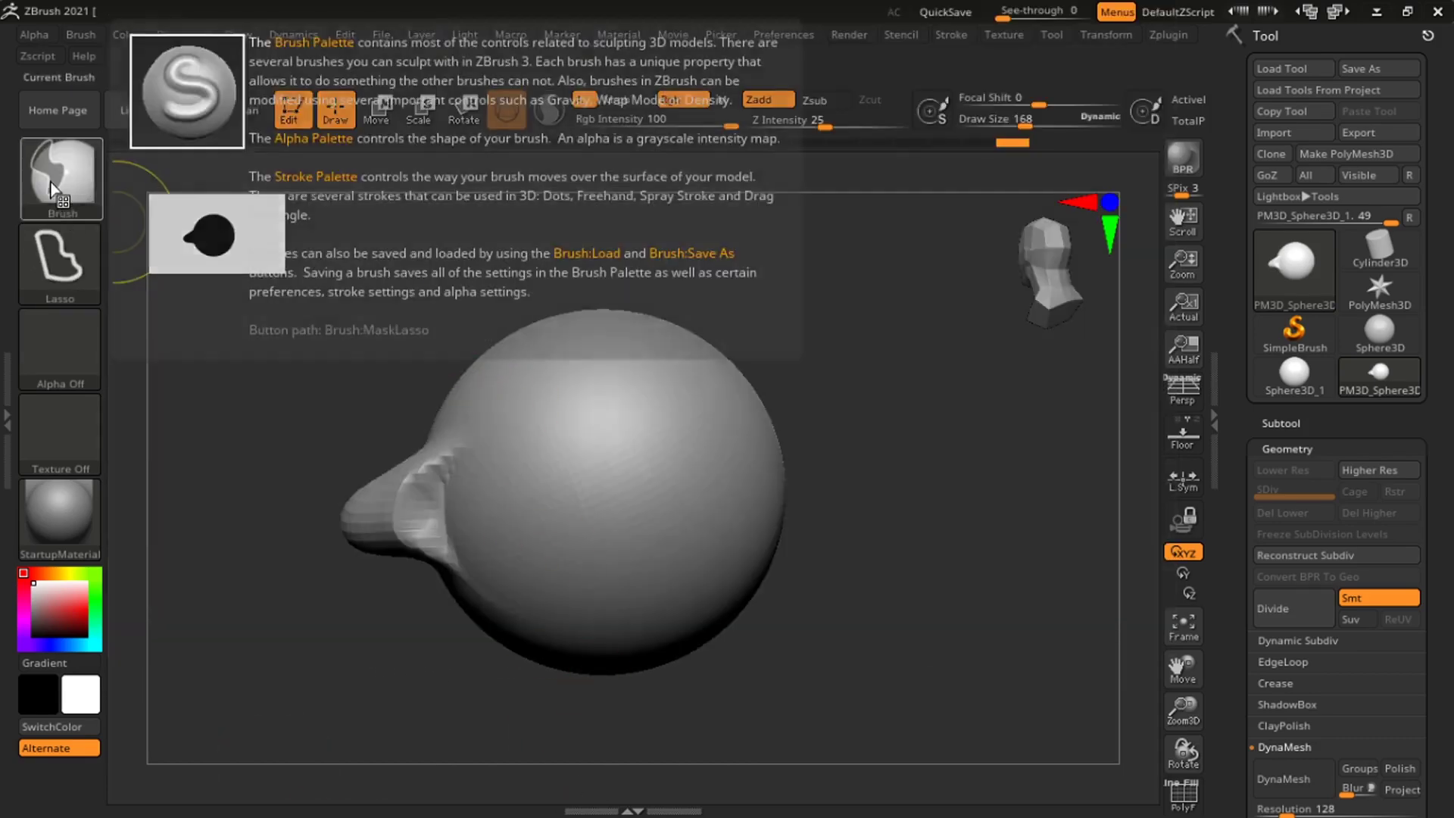
pyautogui.click(53, 190)
pyautogui.click(75, 178)
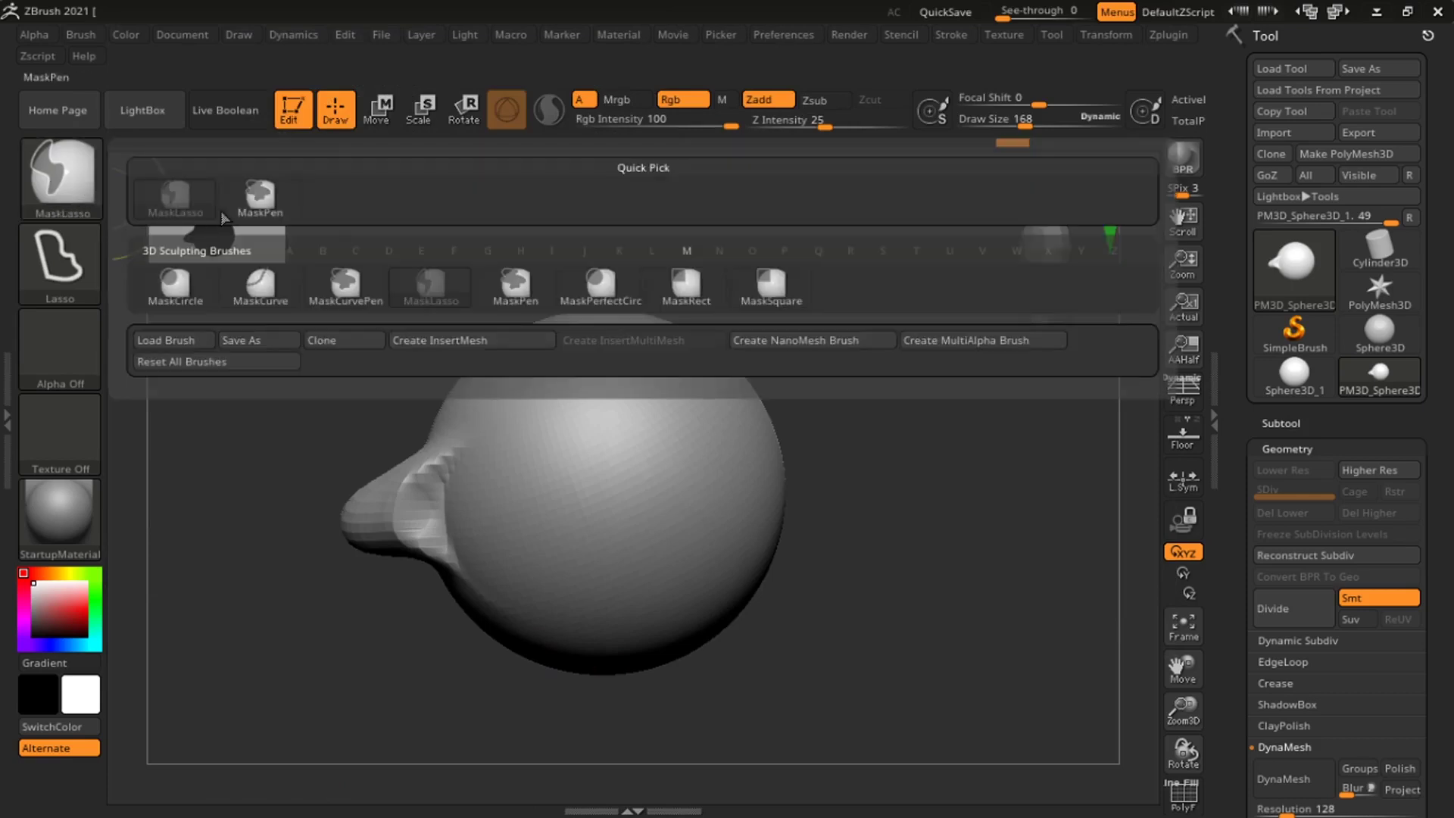
pyautogui.keyDown('ctrl'); pyautogui.click(260, 199); pyautogui.keyUp('ctrl')
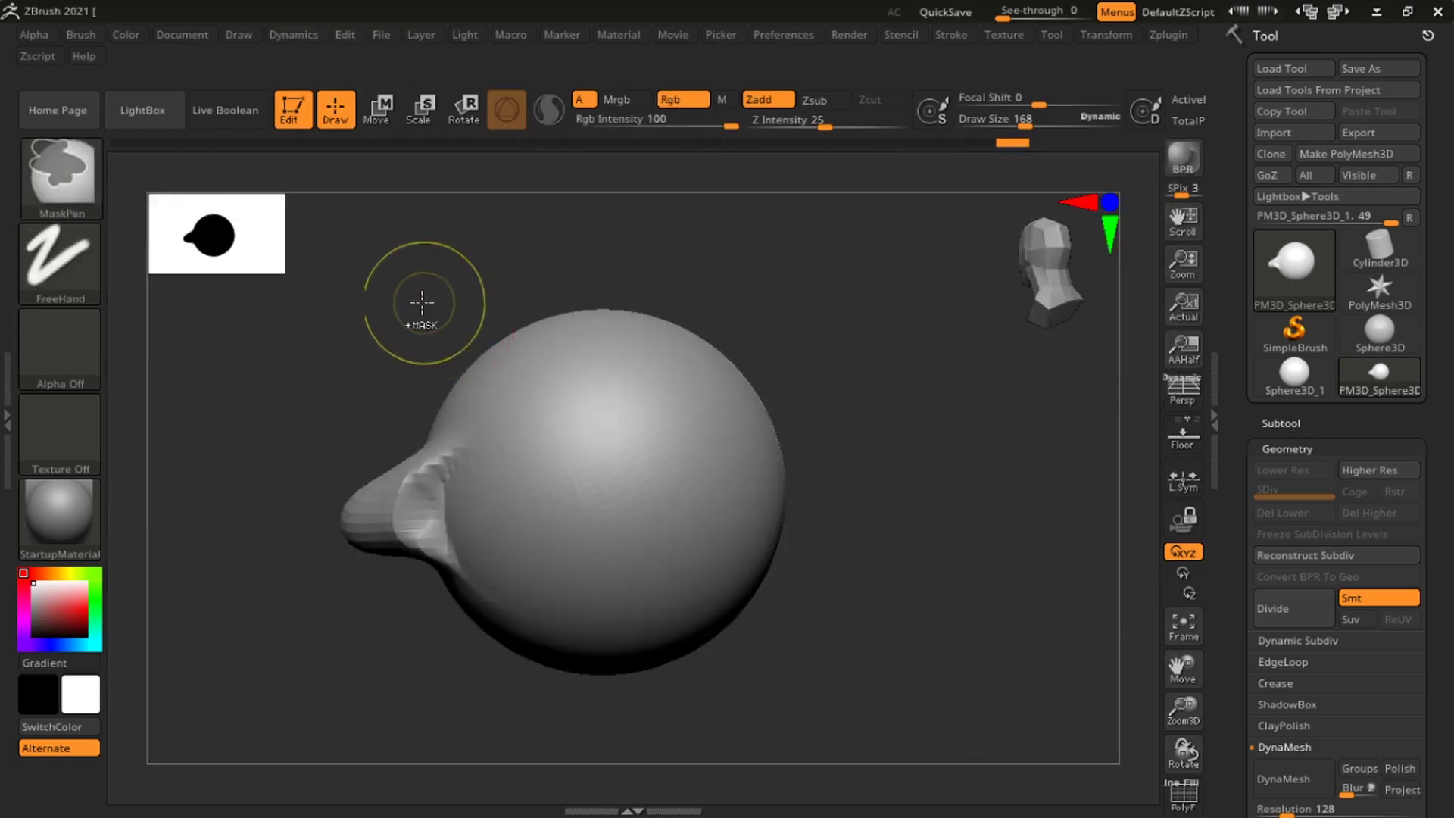
pyautogui.press('ctrl')
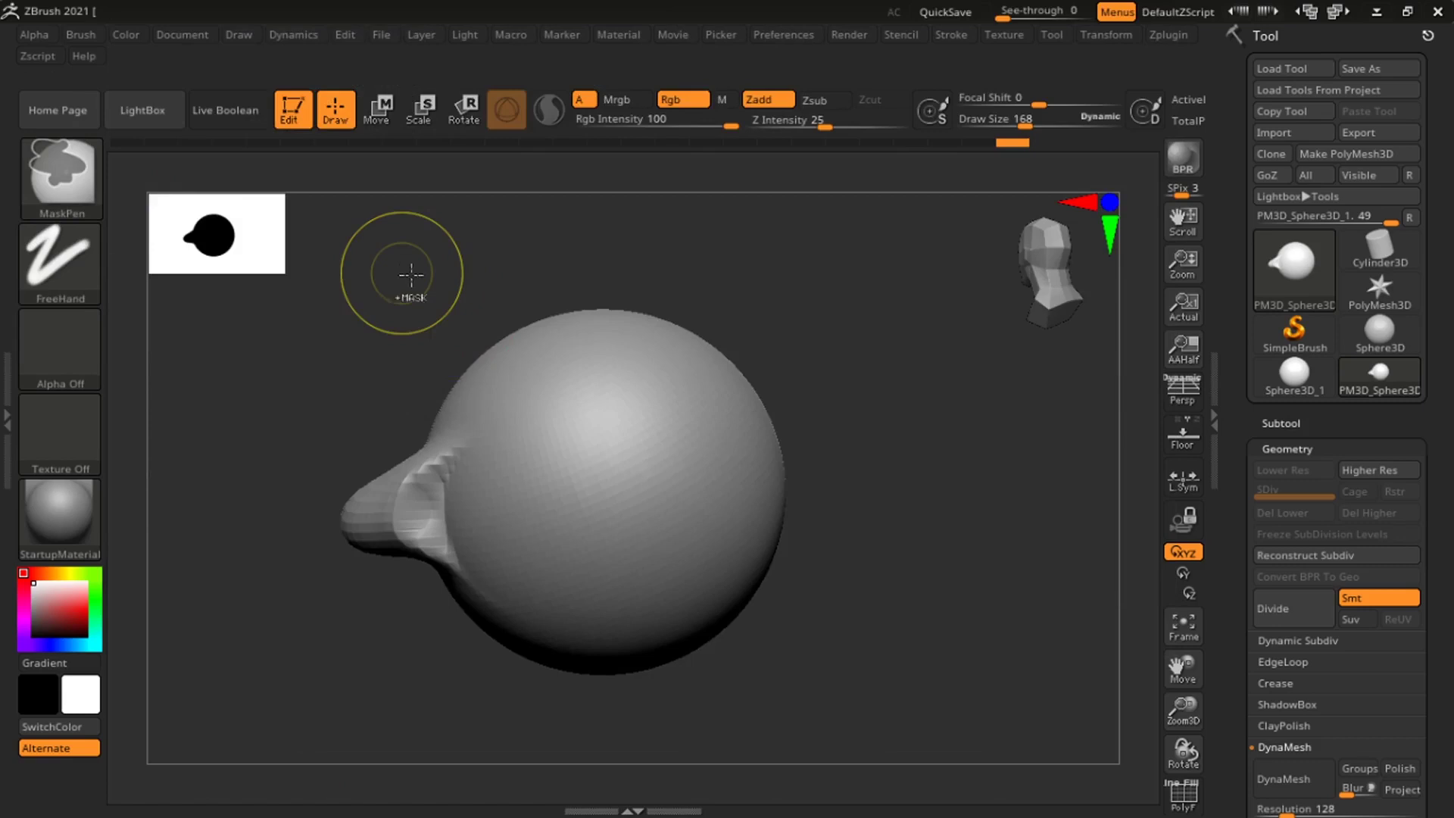
# Mask the nose side of the sphere with a rectangular selection started outside the mesh, and clear the mask.
pyautogui.moveTo(412, 278)
pyautogui.keyDown('ctrl'); pyautogui.mouseDown()
pyautogui.moveTo(483, 391)
pyautogui.moveTo(587, 693)
pyautogui.moveTo(655, 670)
pyautogui.moveTo(629, 686)
pyautogui.moveTo(739, 715)
pyautogui.moveTo(802, 694)
pyautogui.moveTo(689, 731)
pyautogui.mouseUp(); pyautogui.keyUp('ctrl')
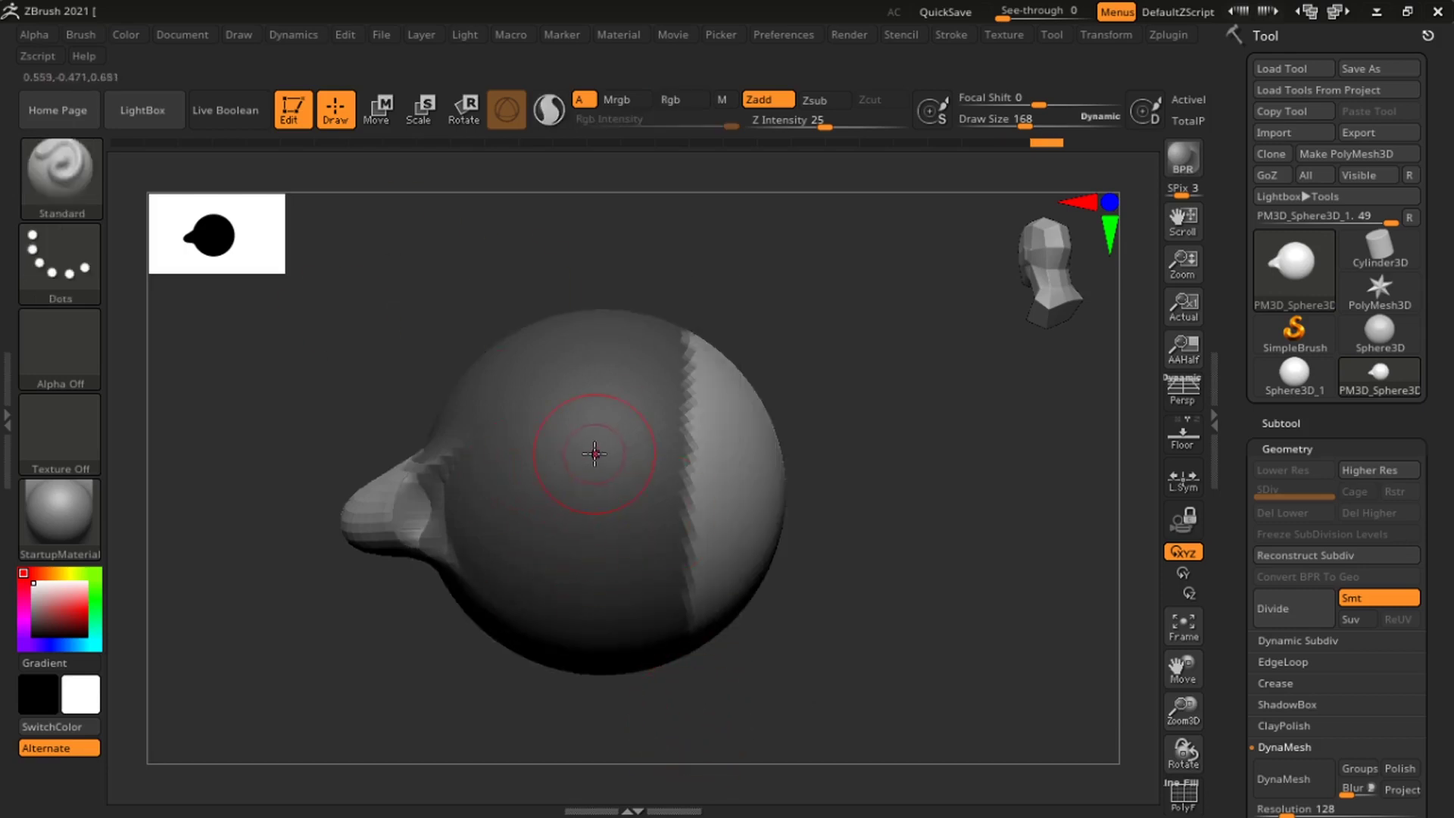
pyautogui.moveTo(484, 508); pyautogui.dragTo(750, 278, button='right')
pyautogui.moveTo(762, 448)
pyautogui.mouseDown(button='right')
pyautogui.moveTo(470, 526)
pyautogui.moveTo(769, 526)
pyautogui.moveTo(702, 547)
pyautogui.mouseUp(button='right')
pyautogui.keyDown('ctrl'); pyautogui.moveTo(765, 406); pyautogui.dragTo(753, 490, button='right'); pyautogui.keyUp('ctrl')
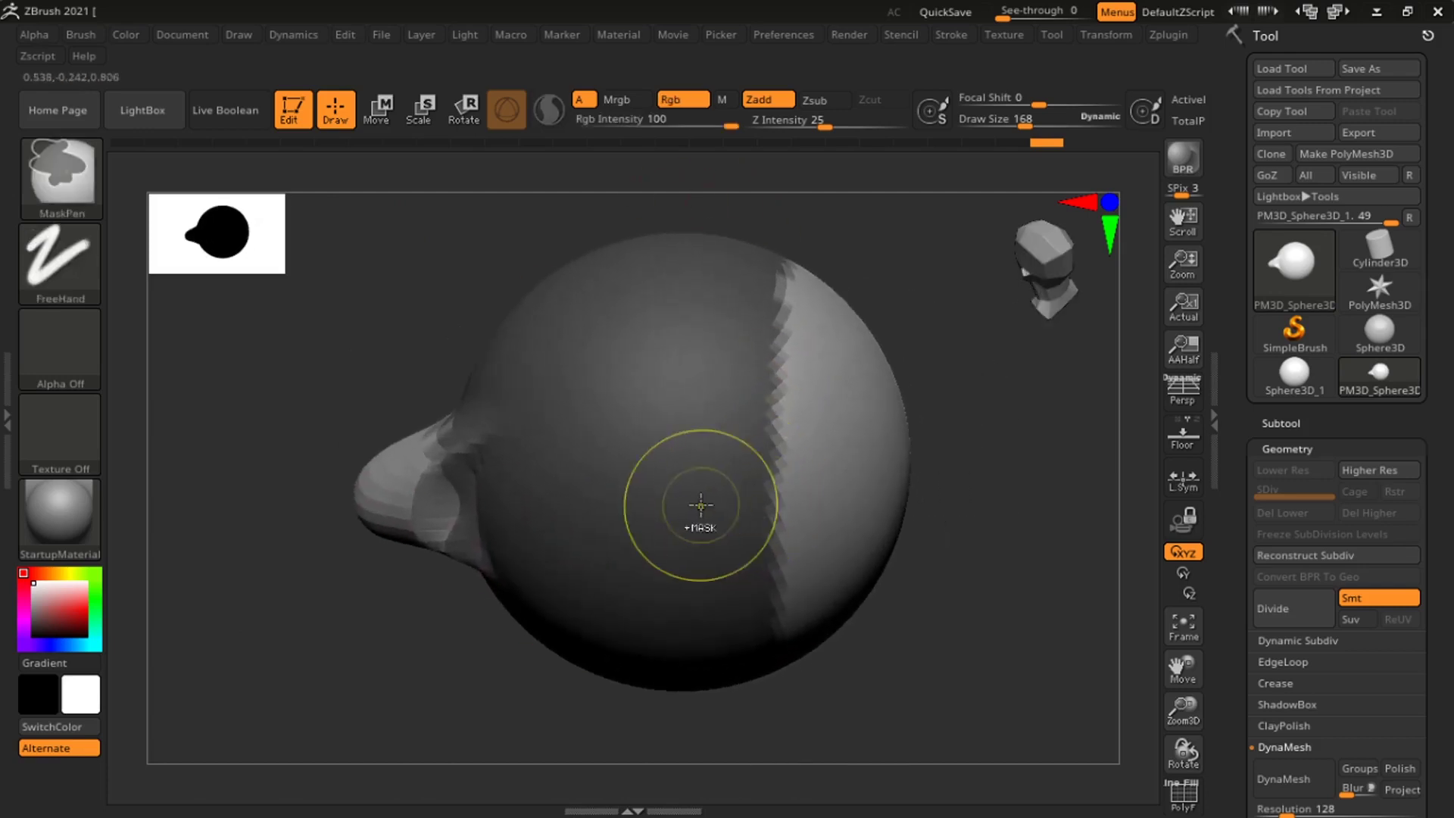
pyautogui.keyDown('ctrl'); pyautogui.moveTo(969, 386); pyautogui.dragTo(984, 492); pyautogui.keyUp('ctrl')
pyautogui.keyDown('ctrl'); pyautogui.moveTo(933, 571); pyautogui.dragTo(931, 498, button='right'); pyautogui.keyUp('ctrl')
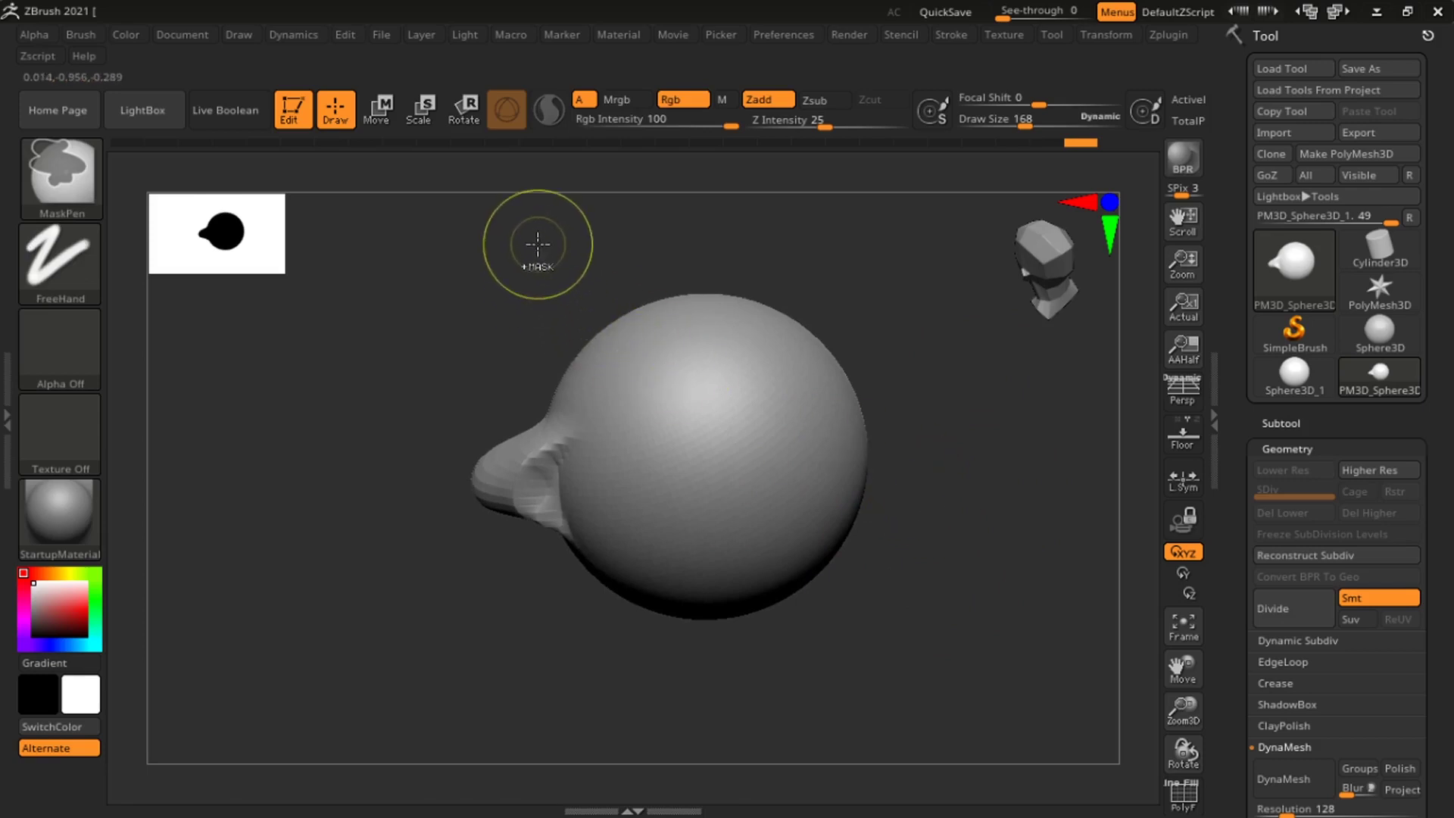
# Mask the nose side of the sphere with a rectangle again and invert the masking to compare both sides.
pyautogui.moveTo(538, 262)
pyautogui.keyDown('ctrl'); pyautogui.mouseDown()
pyautogui.moveTo(638, 426)
pyautogui.moveTo(711, 632)
pyautogui.moveTo(750, 676)
pyautogui.mouseUp(); pyautogui.keyUp('ctrl')
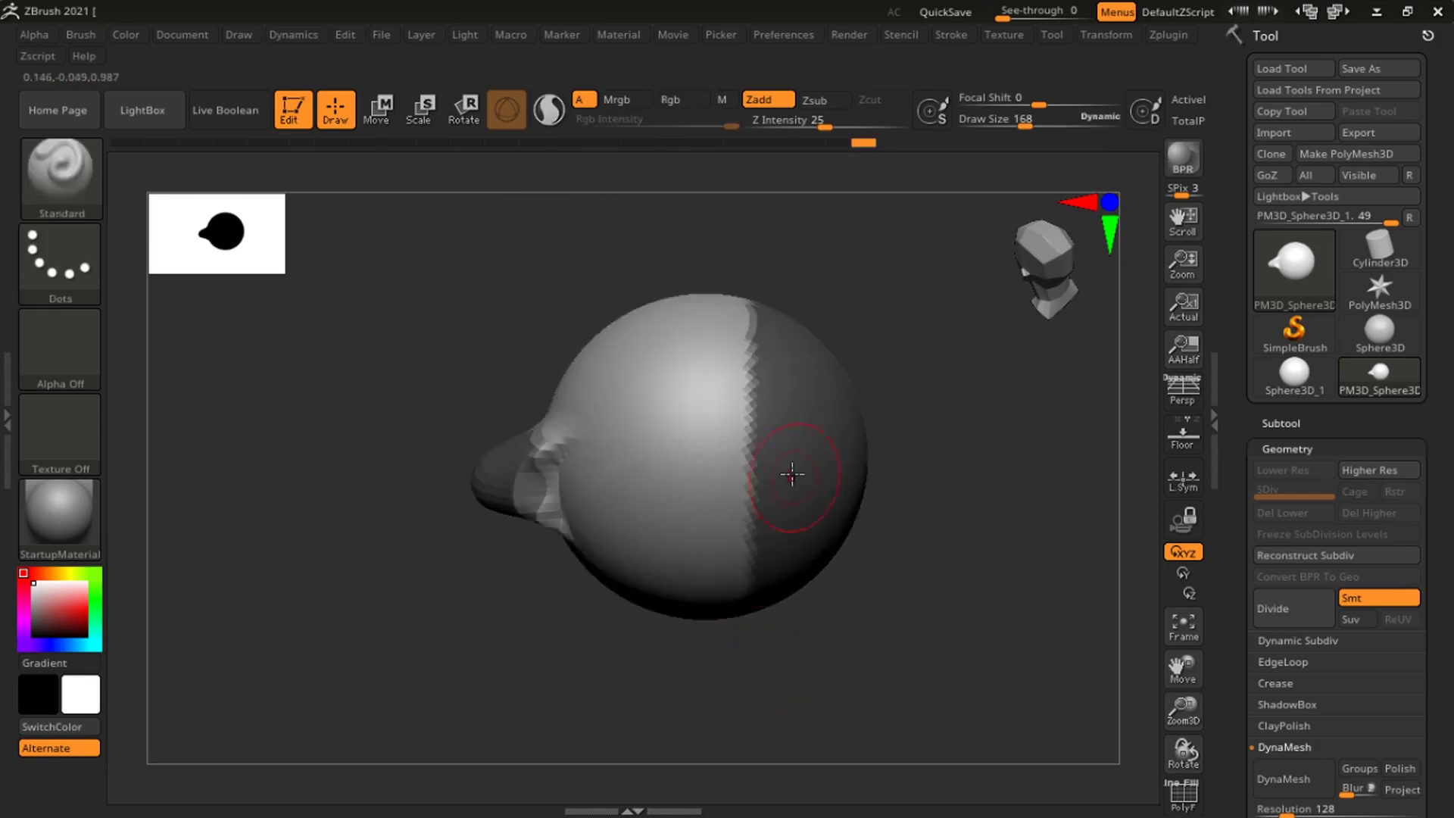
pyautogui.keyDown('ctrl'); pyautogui.click(202, 348); pyautogui.keyUp('ctrl')
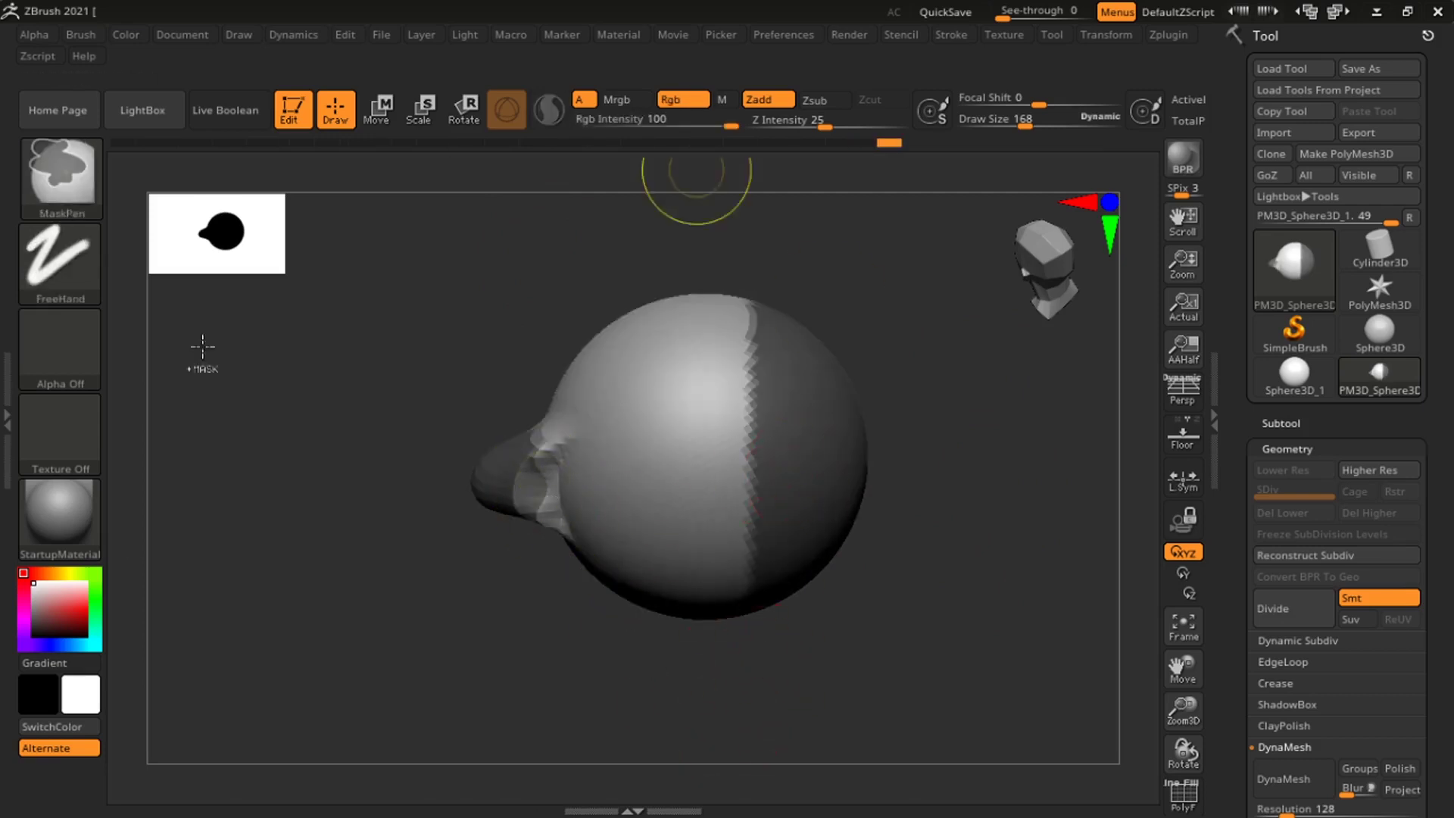
pyautogui.moveTo(790, 309)
pyautogui.mouseDown()
pyautogui.moveTo(793, 480)
pyautogui.moveTo(735, 447)
pyautogui.mouseUp()
# Subtract a rectangular area from the mask and mask the surrounding areas, including the nose, leaving a vertical strip unmasked.
pyautogui.press('ctrl')
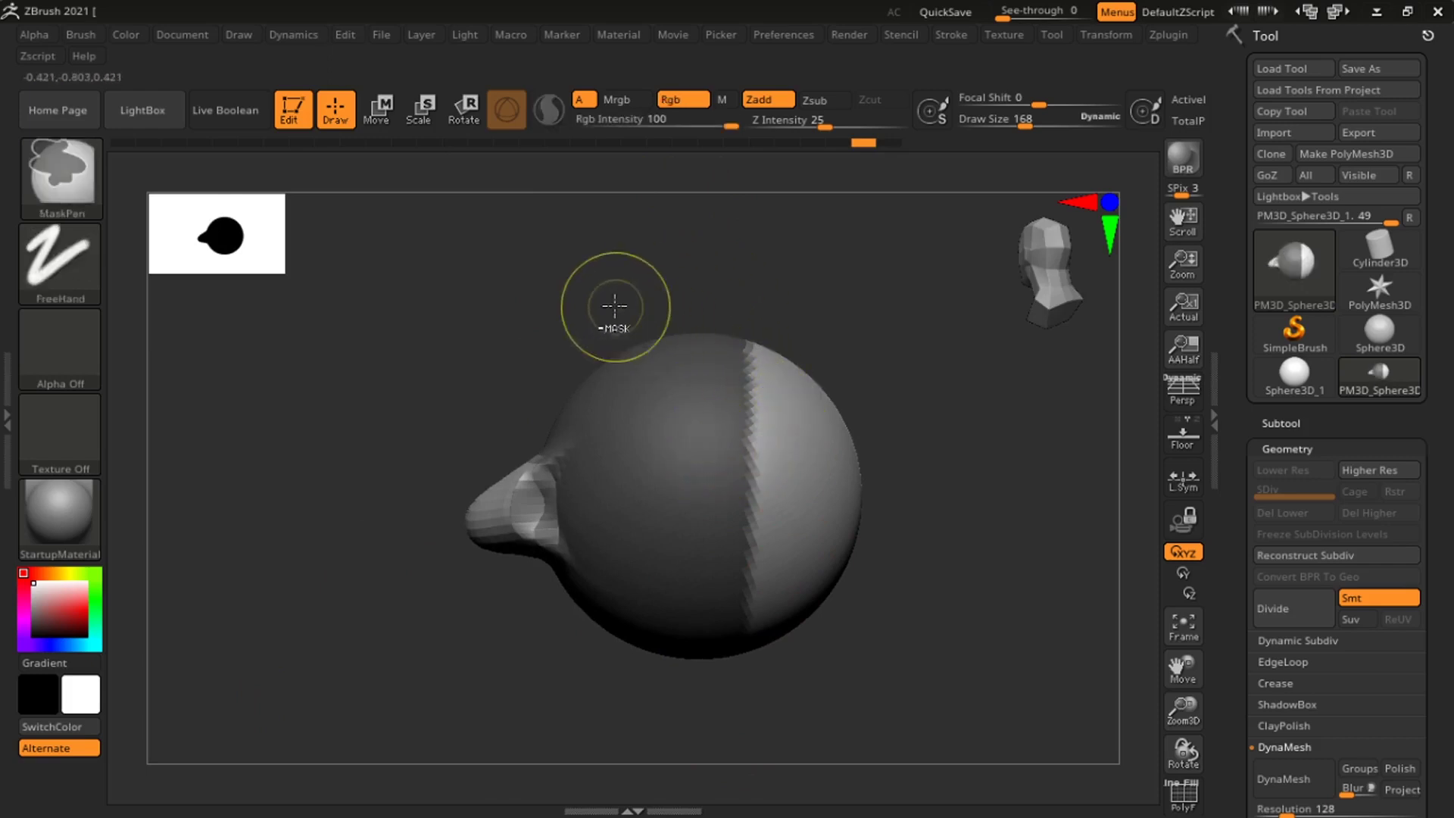
pyautogui.moveTo(614, 304)
pyautogui.keyDown('ctrl'); pyautogui.mouseDown()
pyautogui.moveTo(733, 470)
pyautogui.moveTo(694, 557)
pyautogui.moveTo(694, 518)
pyautogui.moveTo(704, 528)
pyautogui.mouseUp(); pyautogui.keyUp('ctrl')
pyautogui.moveTo(738, 430)
pyautogui.mouseDown(button='right')
pyautogui.moveTo(760, 457)
pyautogui.moveTo(786, 450)
pyautogui.moveTo(838, 583)
pyautogui.moveTo(827, 478)
pyautogui.mouseUp(button='right')
pyautogui.moveTo(479, 311)
pyautogui.keyDown('ctrl'); pyautogui.mouseDown()
pyautogui.moveTo(578, 433)
pyautogui.moveTo(685, 691)
pyautogui.moveTo(678, 639)
pyautogui.moveTo(653, 636)
pyautogui.moveTo(673, 672)
pyautogui.moveTo(879, 665)
pyautogui.moveTo(853, 675)
pyautogui.moveTo(822, 543)
pyautogui.moveTo(802, 649)
pyautogui.moveTo(821, 678)
pyautogui.moveTo(945, 707)
pyautogui.mouseUp(); pyautogui.keyUp('ctrl')
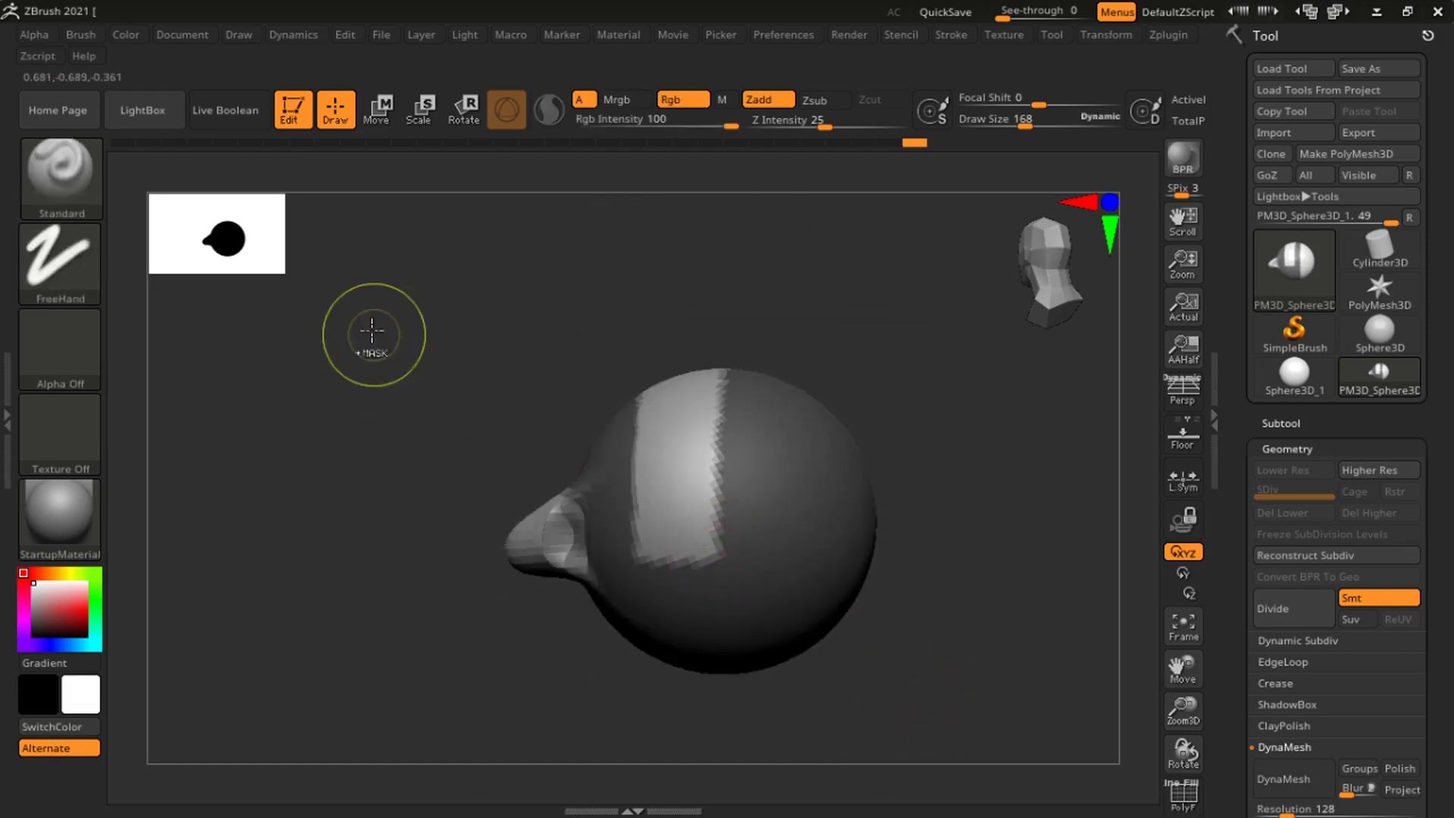
pyautogui.moveTo(391, 311)
pyautogui.keyDown('ctrl'); pyautogui.mouseDown()
pyautogui.moveTo(492, 470)
pyautogui.moveTo(509, 590)
pyautogui.moveTo(483, 600)
pyautogui.moveTo(538, 629)
pyautogui.mouseUp(); pyautogui.keyUp('ctrl')
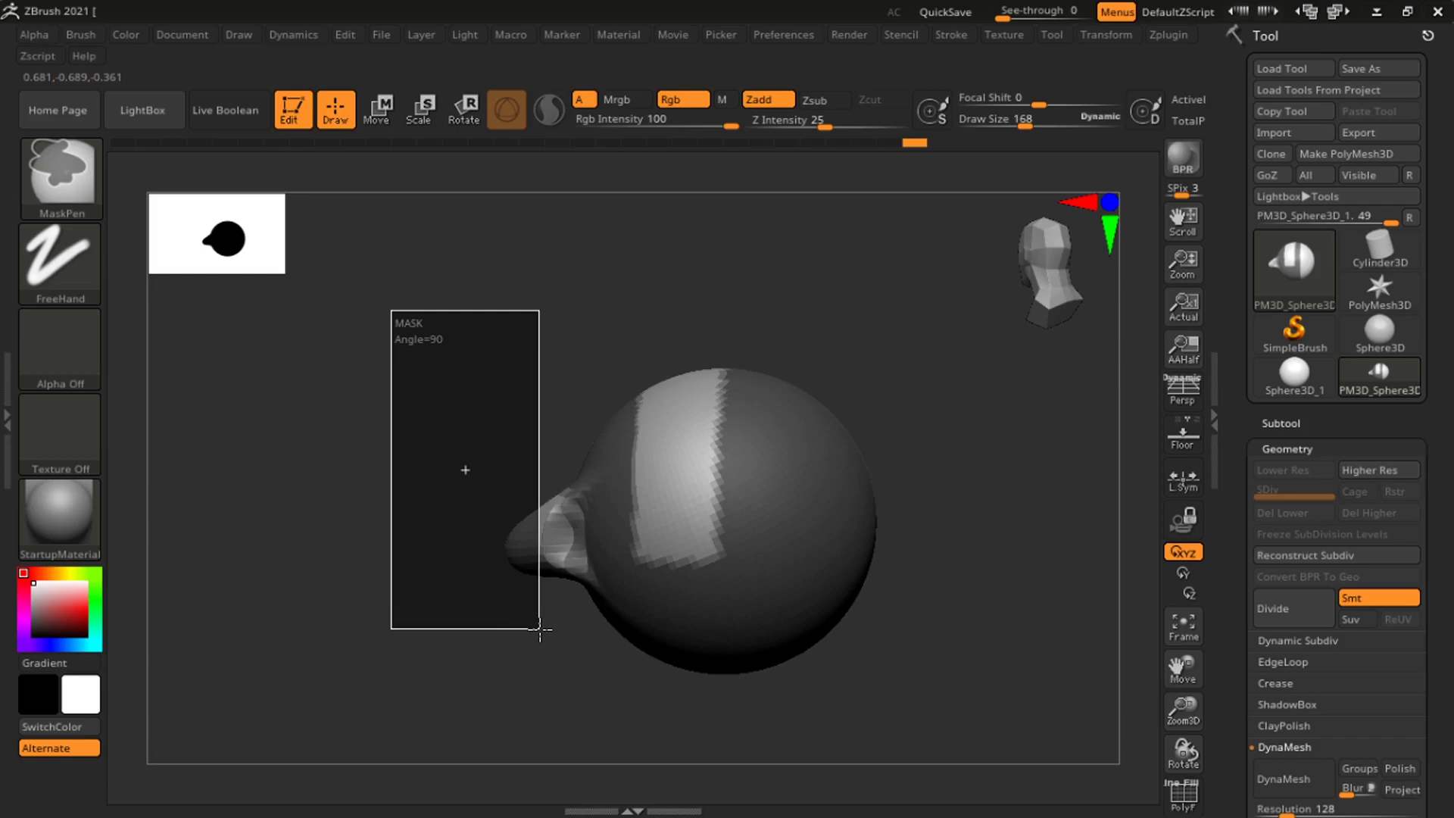
pyautogui.moveTo(540, 629)
pyautogui.mouseDown()
pyautogui.moveTo(539, 617)
pyautogui.moveTo(724, 575)
pyautogui.moveTo(747, 607)
pyautogui.moveTo(593, 717)
pyautogui.moveTo(610, 759)
pyautogui.moveTo(617, 714)
pyautogui.mouseUp()
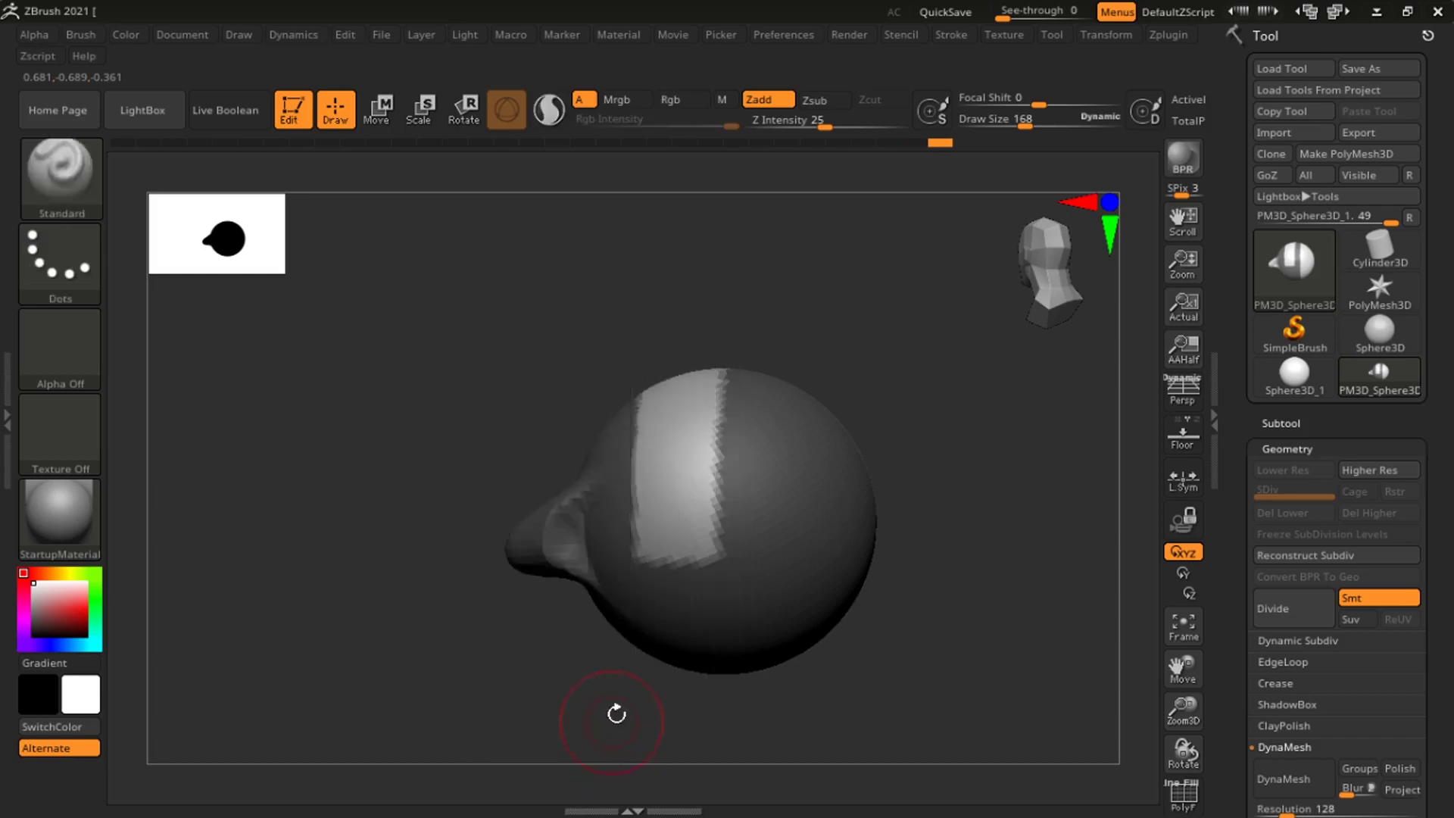
# Examine the jagged mask edge along the unmasked strip up close, and clear all masking from the sphere.
pyautogui.keyDown('ctrl'); pyautogui.moveTo(752, 410); pyautogui.dragTo(825, 583, button='right'); pyautogui.keyUp('ctrl')
pyautogui.moveTo(788, 487)
pyautogui.mouseDown(button='right')
pyautogui.moveTo(580, 633)
pyautogui.moveTo(678, 736)
pyautogui.moveTo(645, 485)
pyautogui.moveTo(623, 439)
pyautogui.mouseUp(button='right')
pyautogui.moveTo(623, 439); pyautogui.dragTo(659, 487)
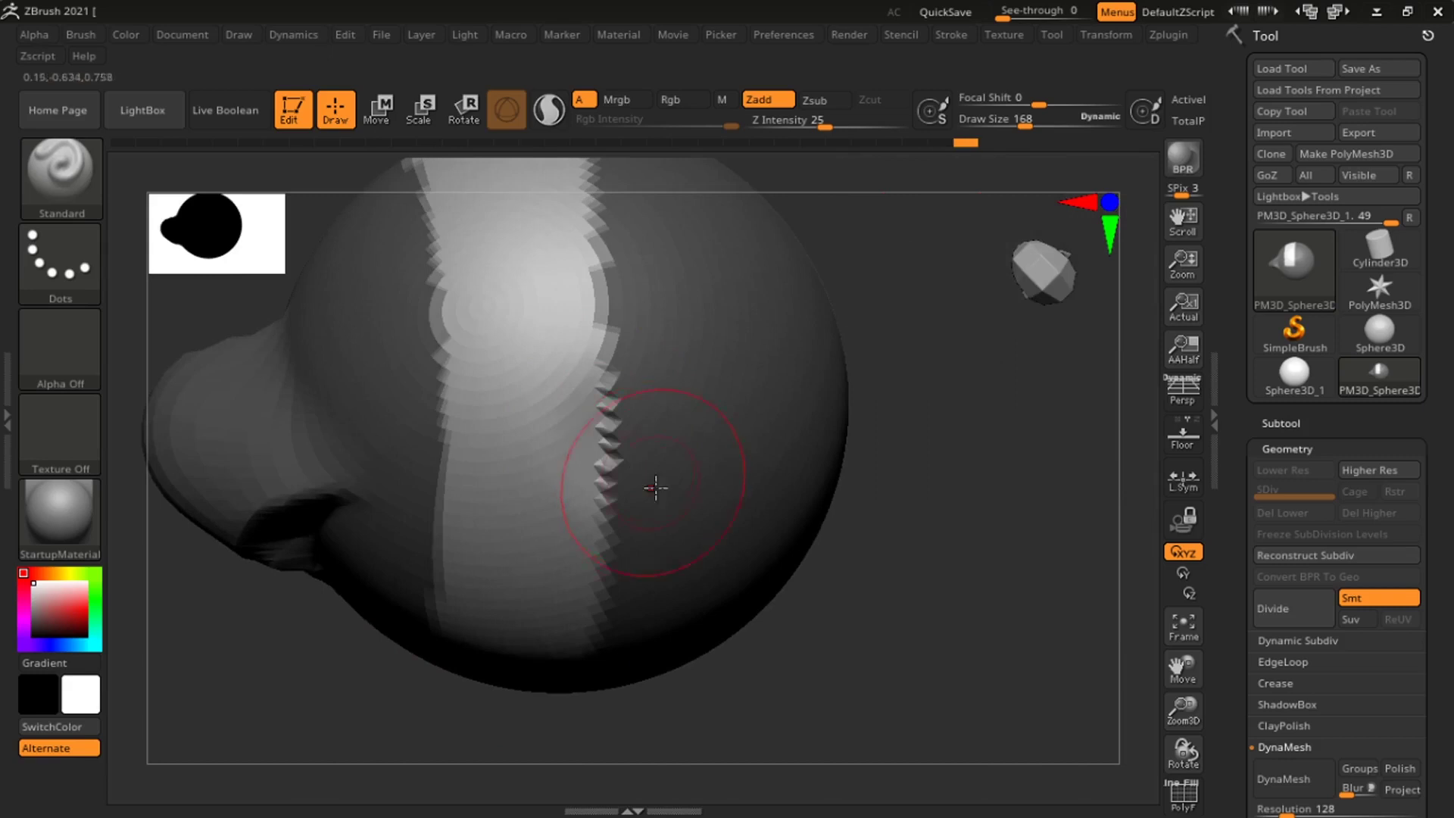
pyautogui.hotkey('ctrl', 'z')
pyautogui.moveTo(659, 506)
pyautogui.mouseDown(button='right')
pyautogui.moveTo(651, 470)
pyautogui.moveTo(652, 568)
pyautogui.moveTo(651, 516)
pyautogui.moveTo(711, 509)
pyautogui.moveTo(750, 435)
pyautogui.moveTo(806, 429)
pyautogui.mouseUp(button='right')
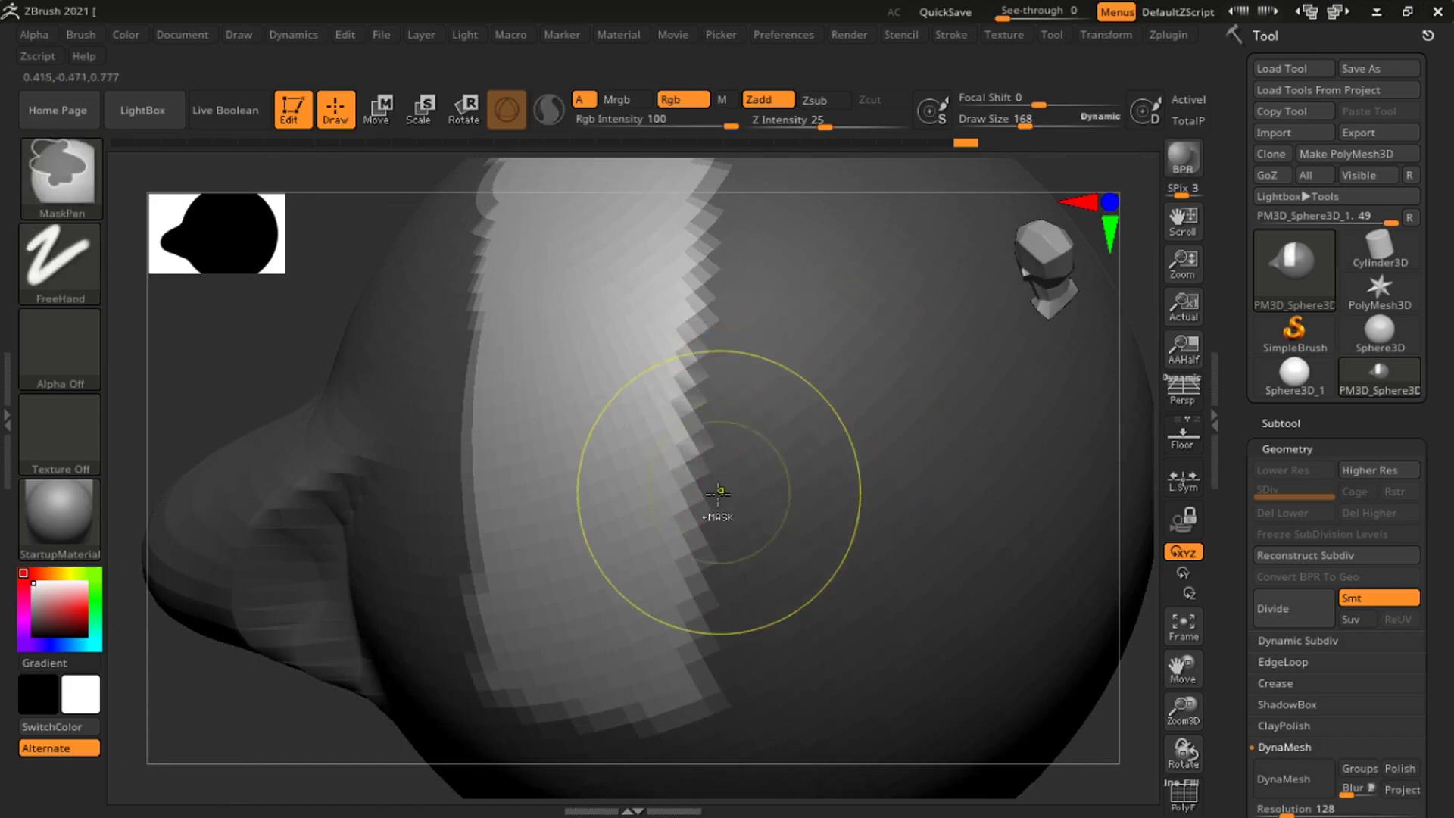
pyautogui.keyDown('ctrl'); pyautogui.moveTo(221, 353); pyautogui.dragTo(269, 436); pyautogui.keyUp('ctrl')
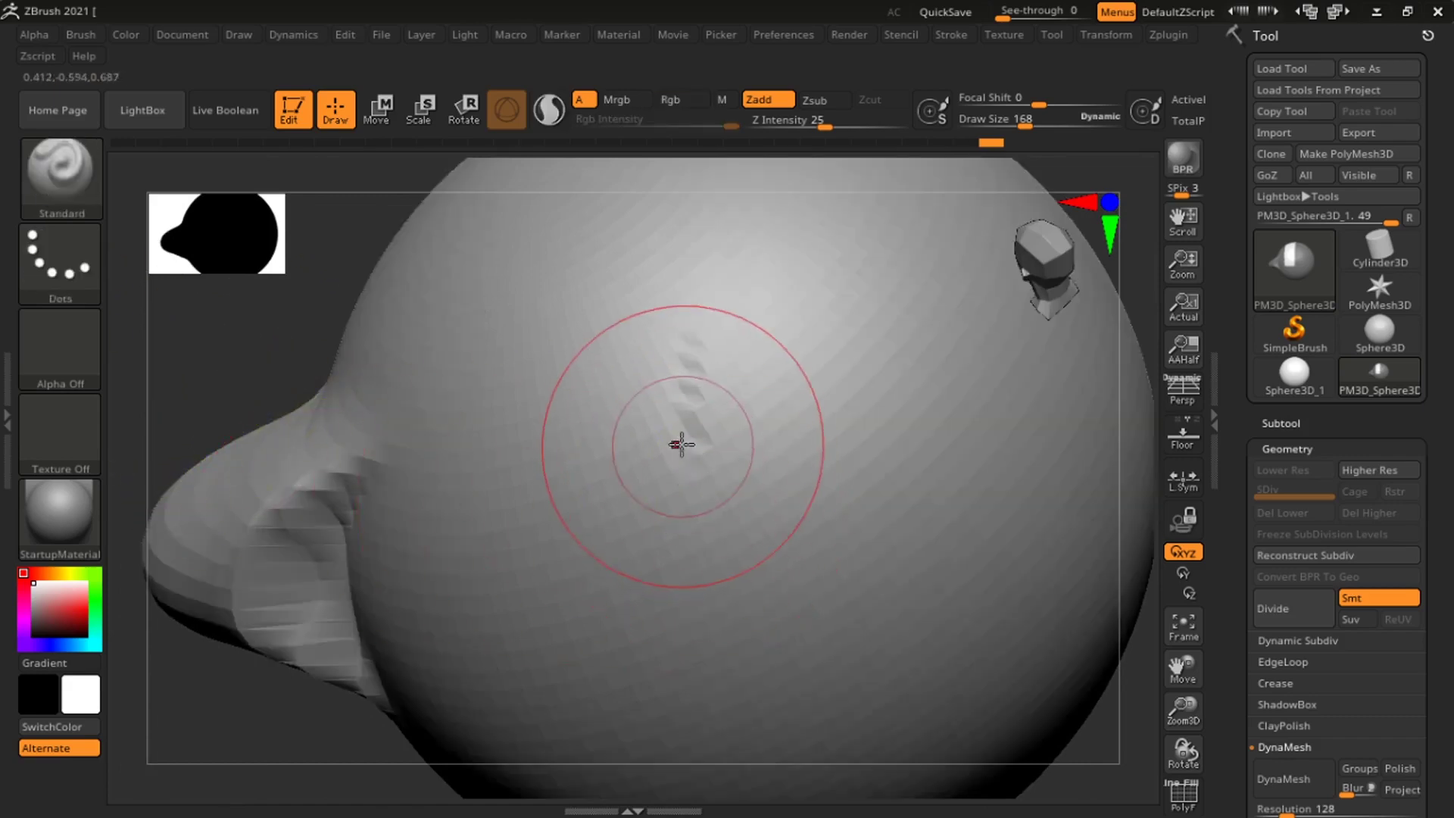
# Paint a mask patch on the side of the low-resolution sphere and undo it.
pyautogui.moveTo(743, 517)
pyautogui.keyDown('ctrl'); pyautogui.mouseDown()
pyautogui.moveTo(778, 520)
pyautogui.moveTo(714, 529)
pyautogui.moveTo(706, 488)
pyautogui.moveTo(775, 496)
pyautogui.mouseUp(); pyautogui.keyUp('ctrl')
pyautogui.keyDown('ctrl'); pyautogui.moveTo(775, 494); pyautogui.dragTo(777, 457, button='right'); pyautogui.keyUp('ctrl')
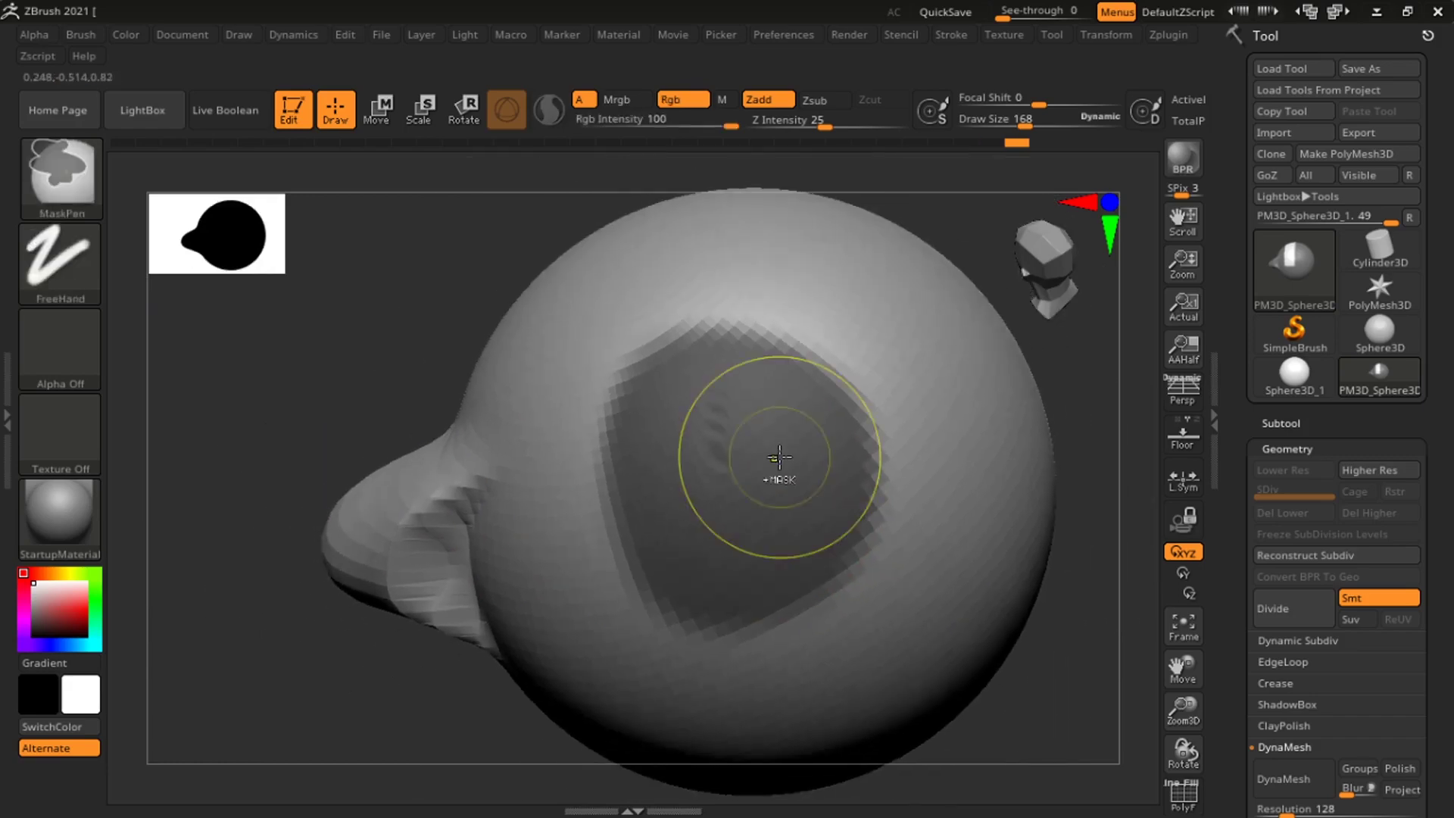
pyautogui.hotkey('ctrl', 'z')
# Divide the sphere's mesh once to reach subdivision level 2.
pyautogui.press('ctrl')
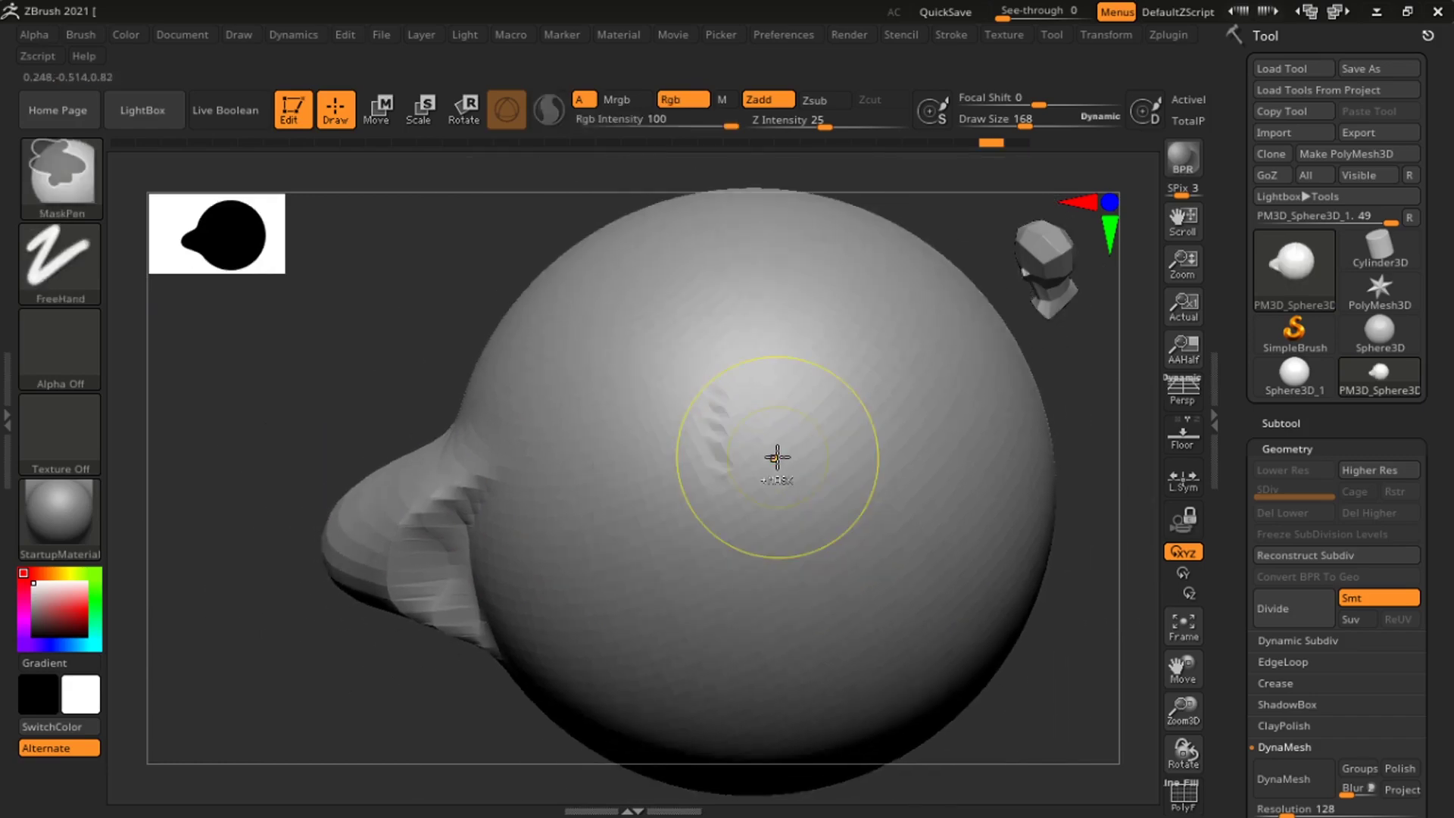
pyautogui.hotkey('ctrl', 'd')
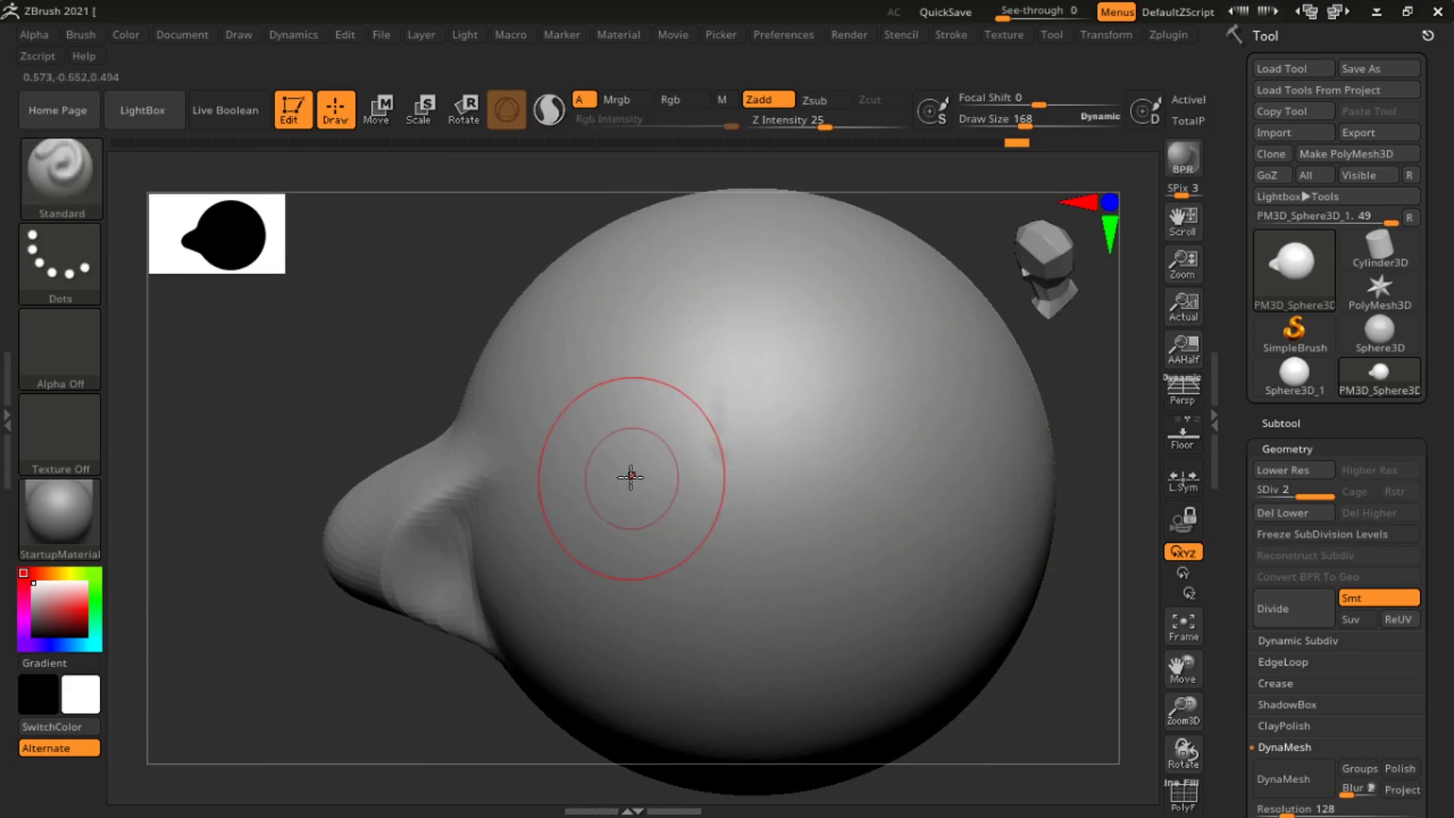
pyautogui.keyDown('ctrl'); pyautogui.moveTo(736, 468); pyautogui.dragTo(747, 525, button='right'); pyautogui.keyUp('ctrl')
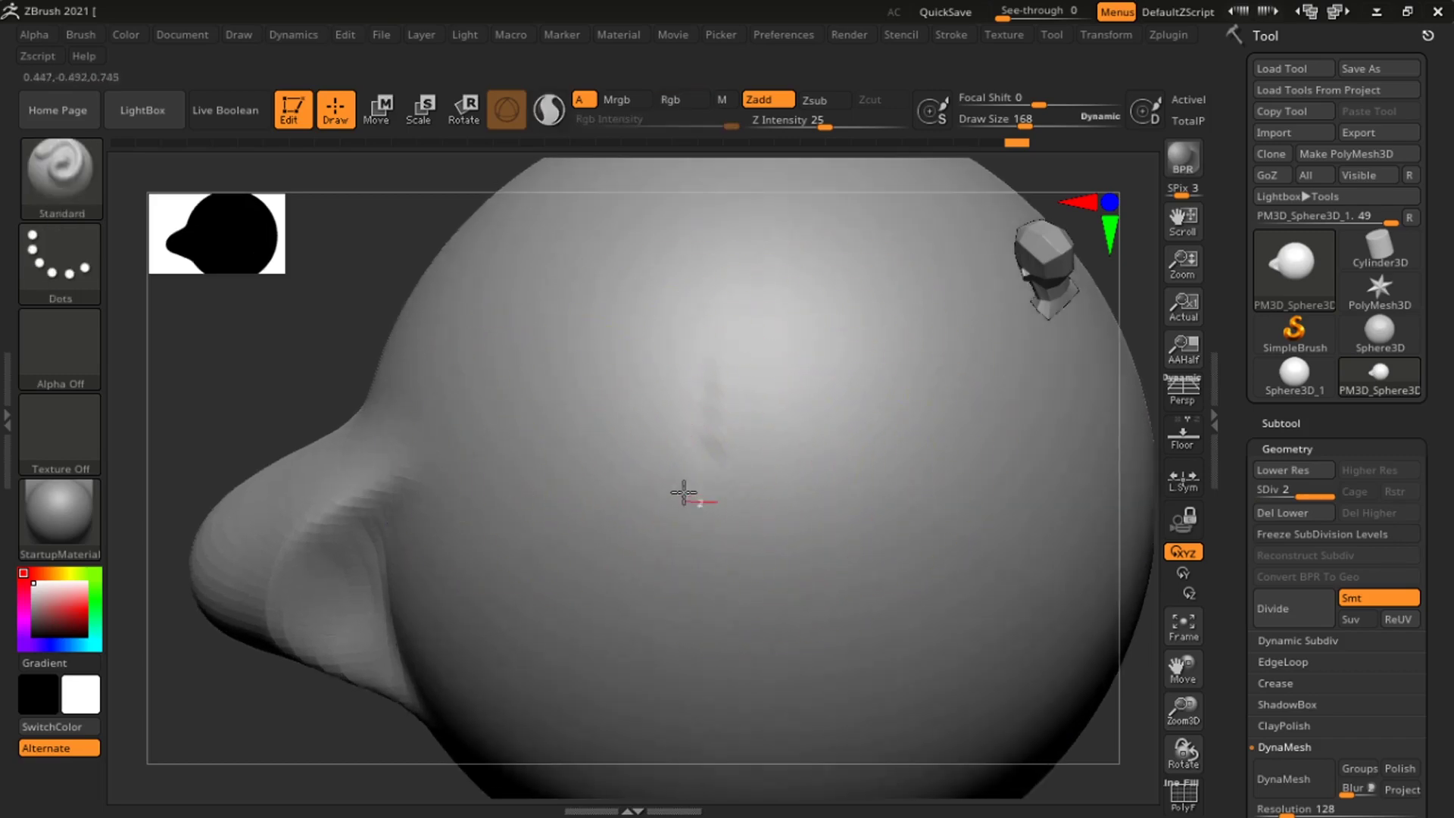
# Paint a large round mask on the side of the subdivided sphere.
pyautogui.moveTo(717, 496)
pyautogui.keyDown('ctrl'); pyautogui.mouseDown()
pyautogui.moveTo(736, 572)
pyautogui.moveTo(681, 525)
pyautogui.moveTo(762, 500)
pyautogui.mouseUp(); pyautogui.keyUp('ctrl')
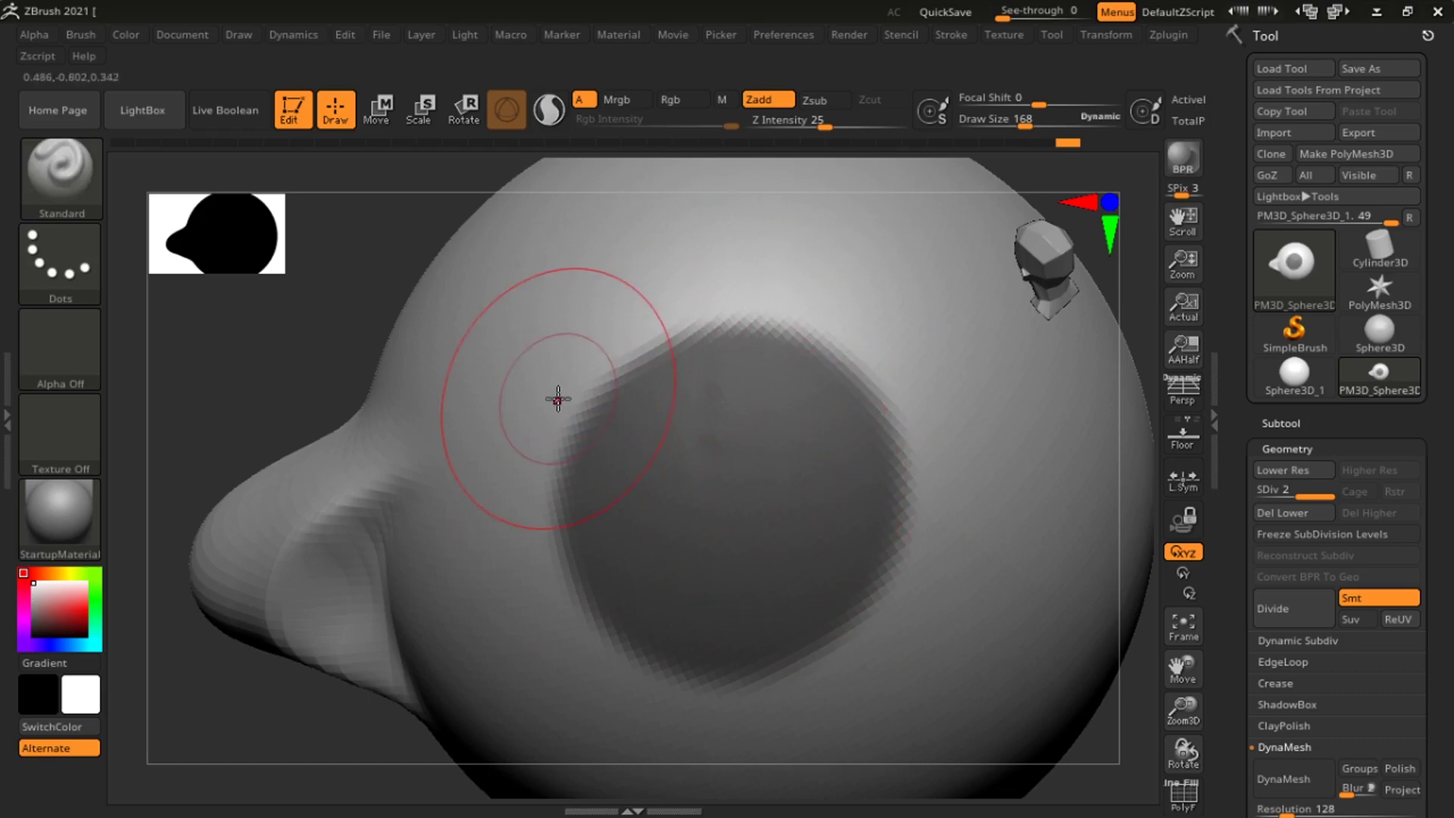
pyautogui.press('ctrl')
pyautogui.press('ctrl')
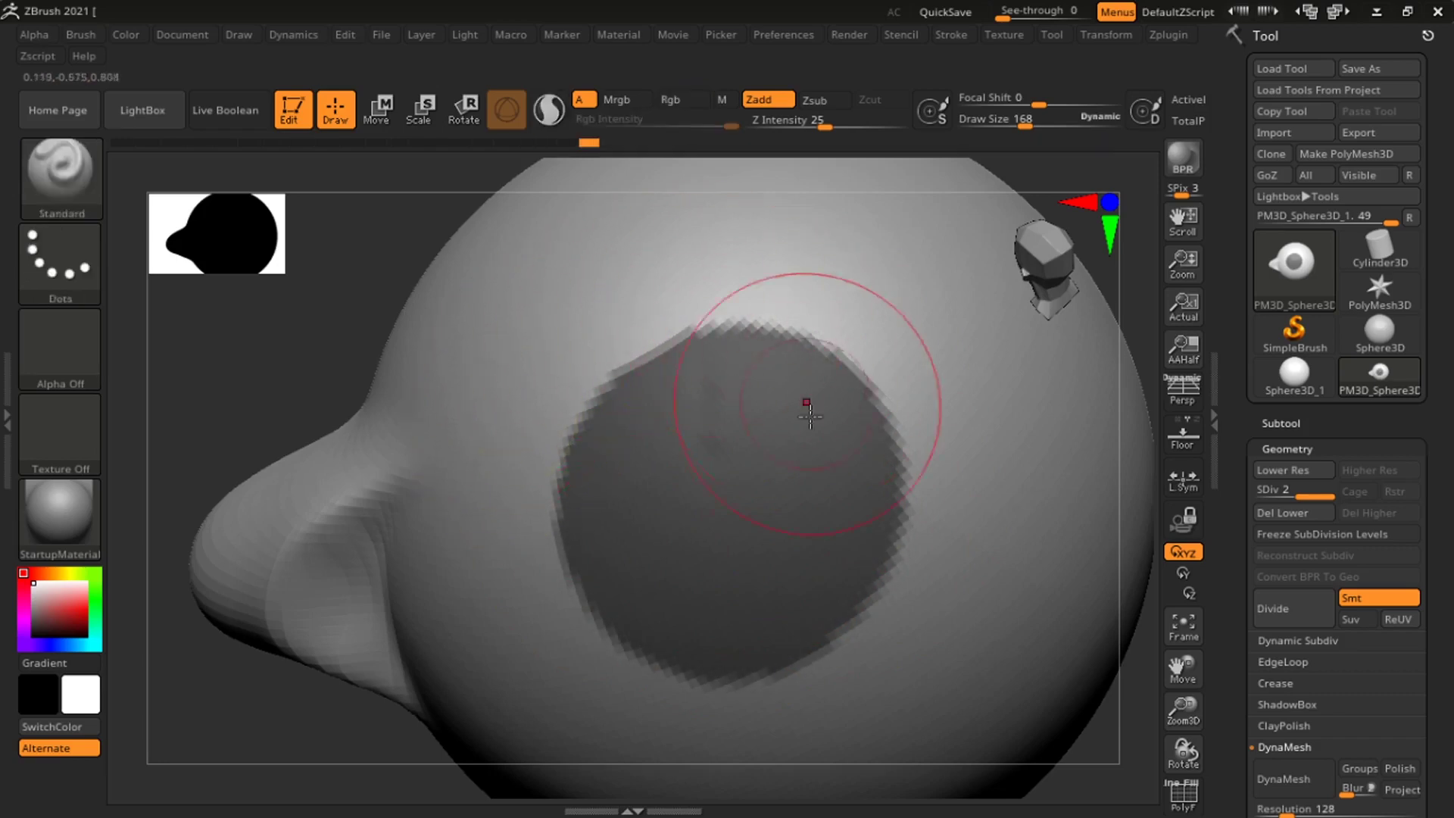
# Blur the edge of the round mask on the sphere's side several times.
pyautogui.press('ctrl')
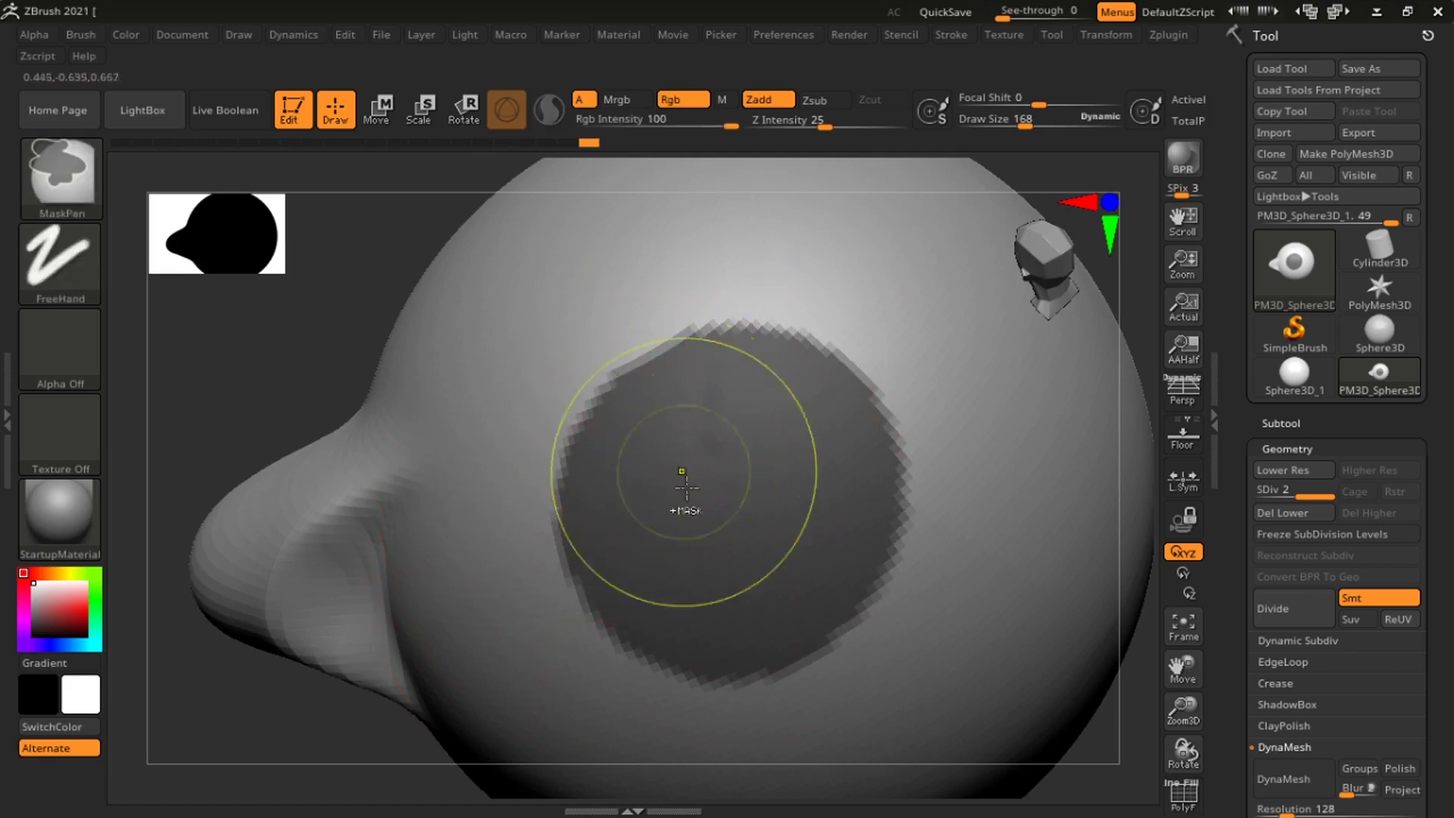
pyautogui.keyDown('ctrl'); pyautogui.click(734, 489); pyautogui.keyUp('ctrl')
pyautogui.keyDown('ctrl'); pyautogui.click(735, 489); pyautogui.keyUp('ctrl')
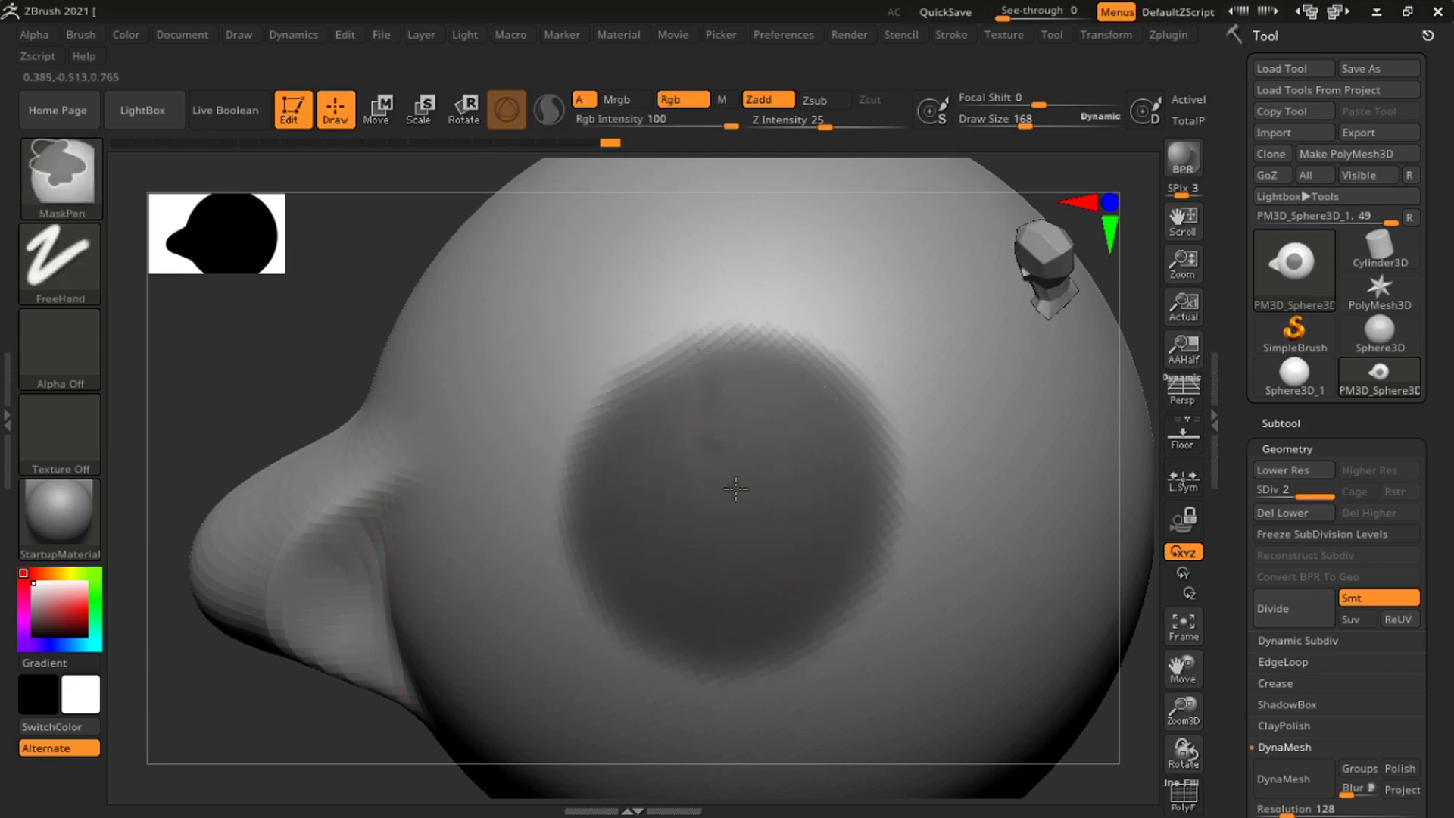
pyautogui.keyDown('ctrl'); pyautogui.click(735, 488); pyautogui.keyUp('ctrl')
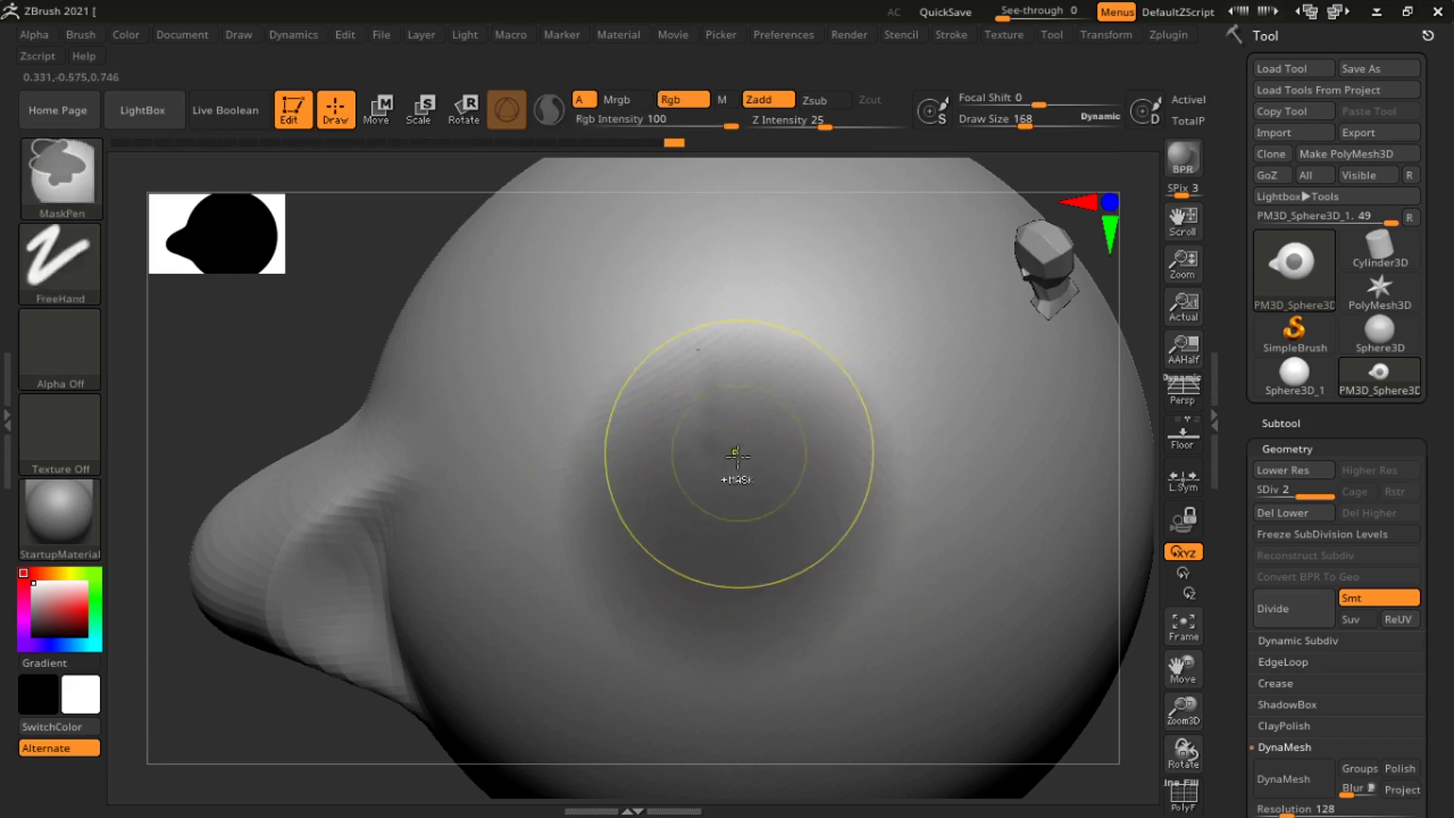
# Repaint the round mask as a slightly larger solid patch and blur its edge.
pyautogui.moveTo(701, 507)
pyautogui.keyDown('ctrl'); pyautogui.mouseDown()
pyautogui.moveTo(694, 584)
pyautogui.moveTo(732, 445)
pyautogui.moveTo(822, 527)
pyautogui.moveTo(792, 620)
pyautogui.moveTo(745, 409)
pyautogui.mouseUp(); pyautogui.keyUp('ctrl')
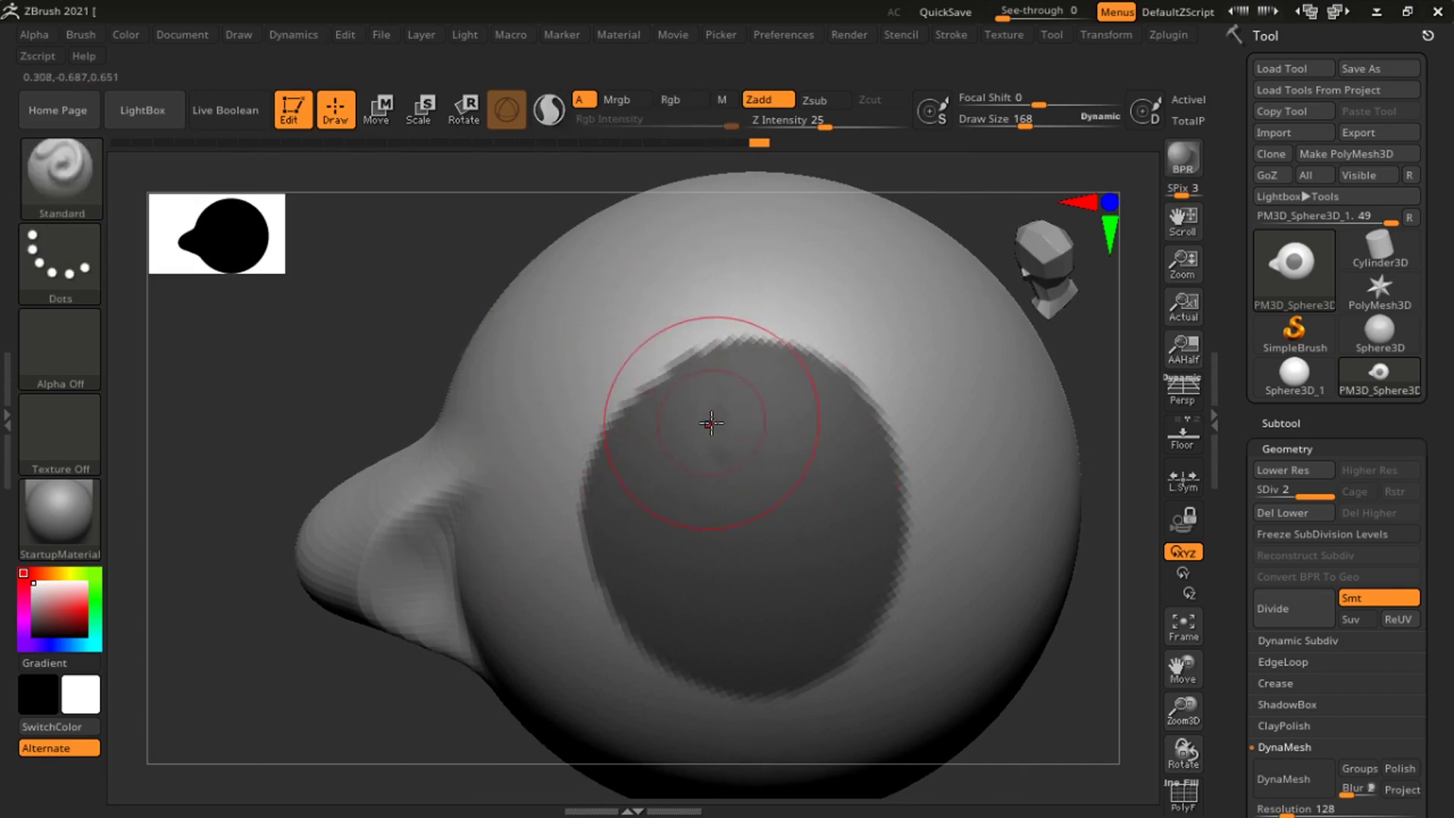
pyautogui.keyDown('ctrl'); pyautogui.click(717, 494); pyautogui.keyUp('ctrl')
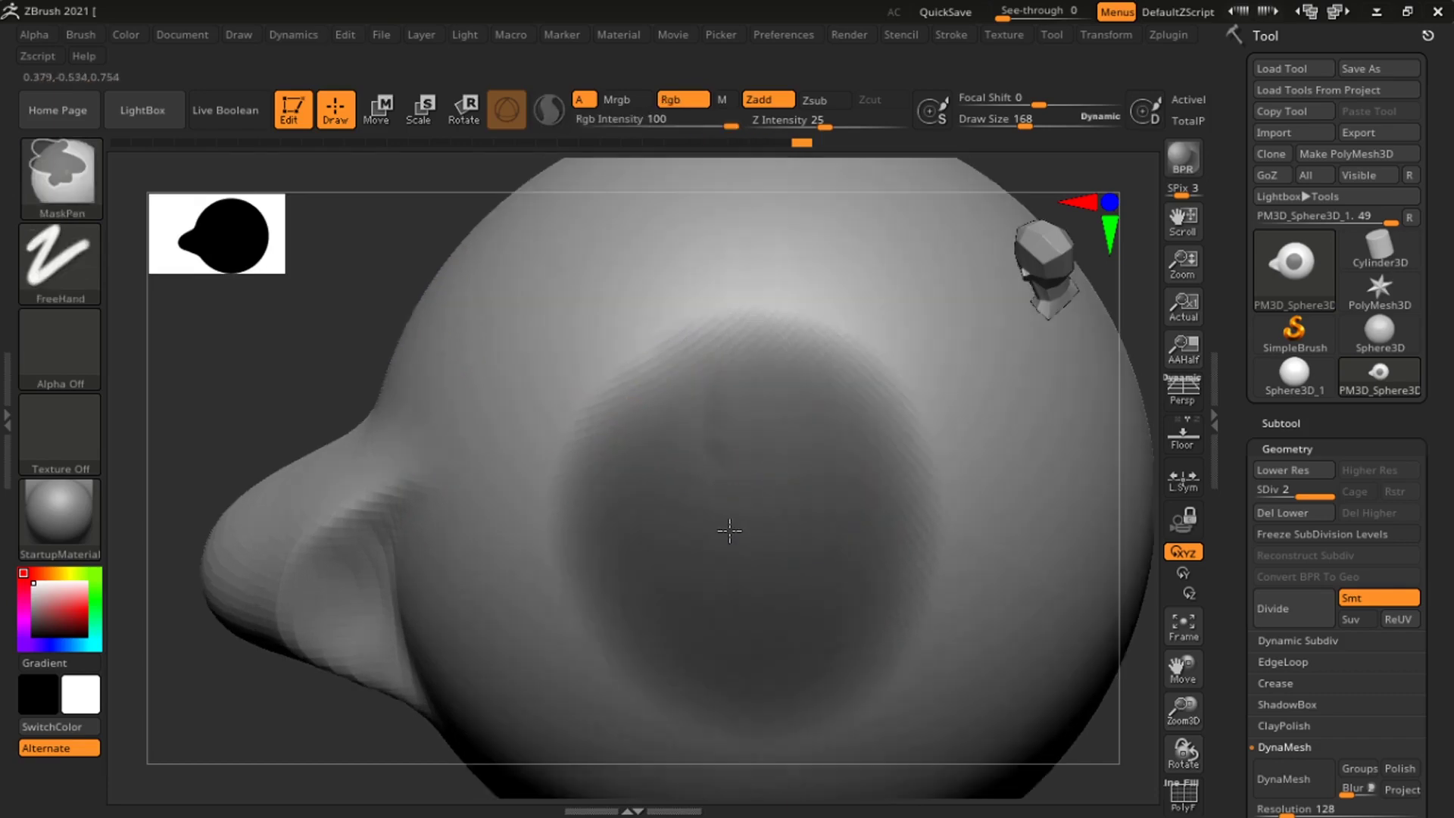
pyautogui.keyDown('ctrl'); pyautogui.keyDown('alt'); pyautogui.click(713, 485); pyautogui.keyUp('alt'); pyautogui.keyUp('ctrl')
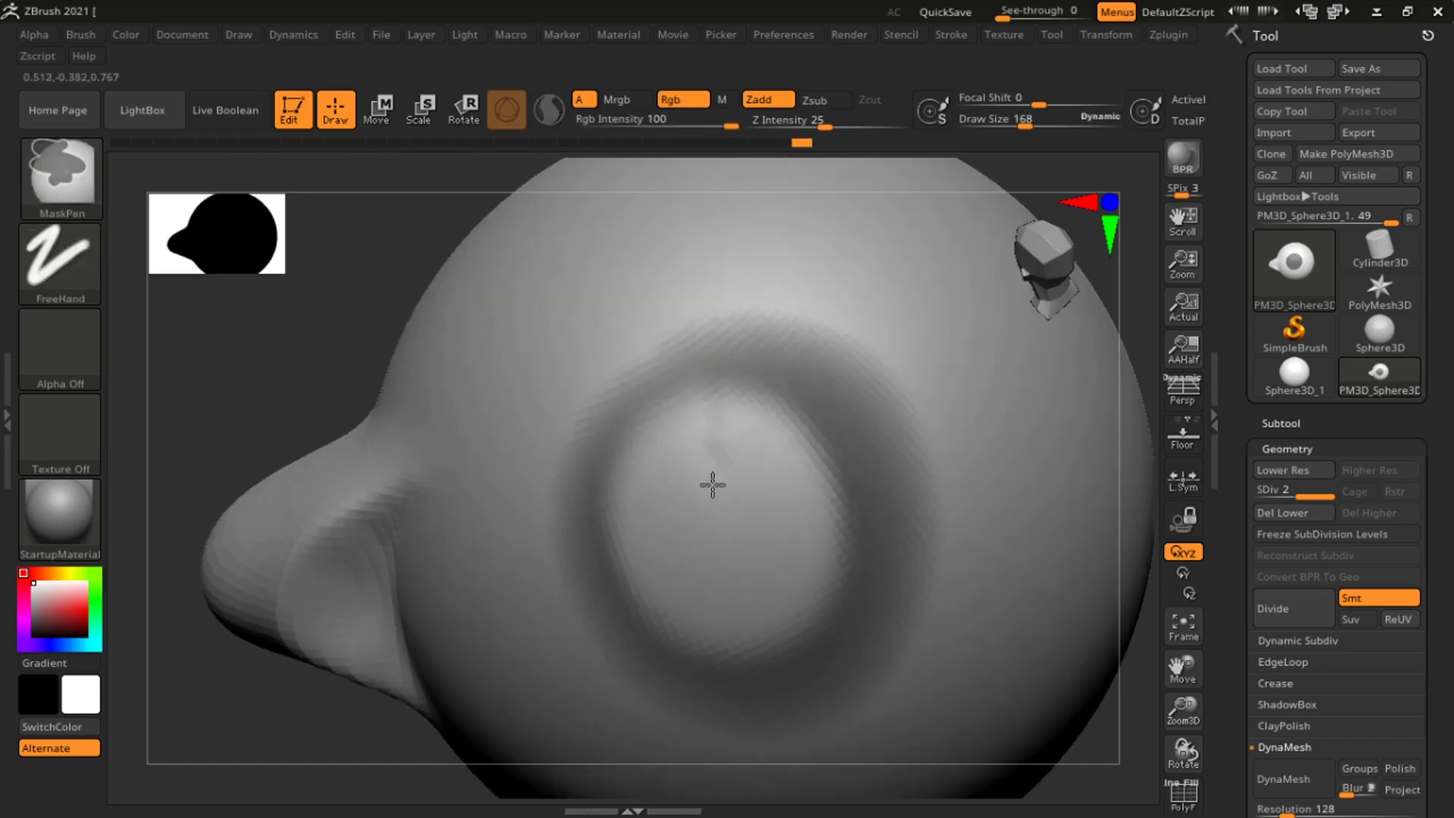
pyautogui.keyDown('ctrl'); pyautogui.click(729, 540); pyautogui.keyUp('ctrl')
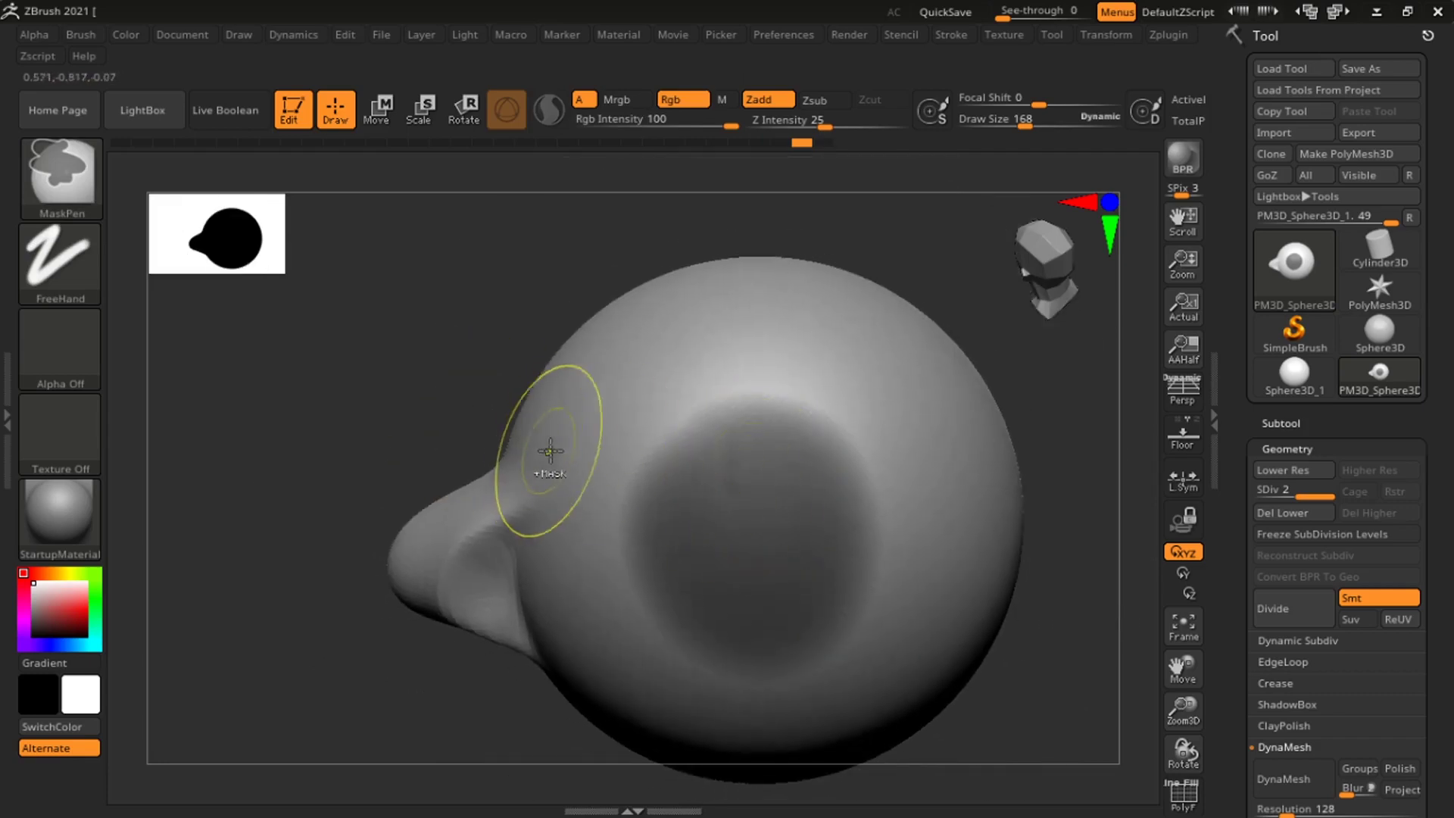
# Blur the round mask's edge further and sharpen it again.
pyautogui.keyDown('ctrl'); pyautogui.click(567, 452); pyautogui.keyUp('ctrl')
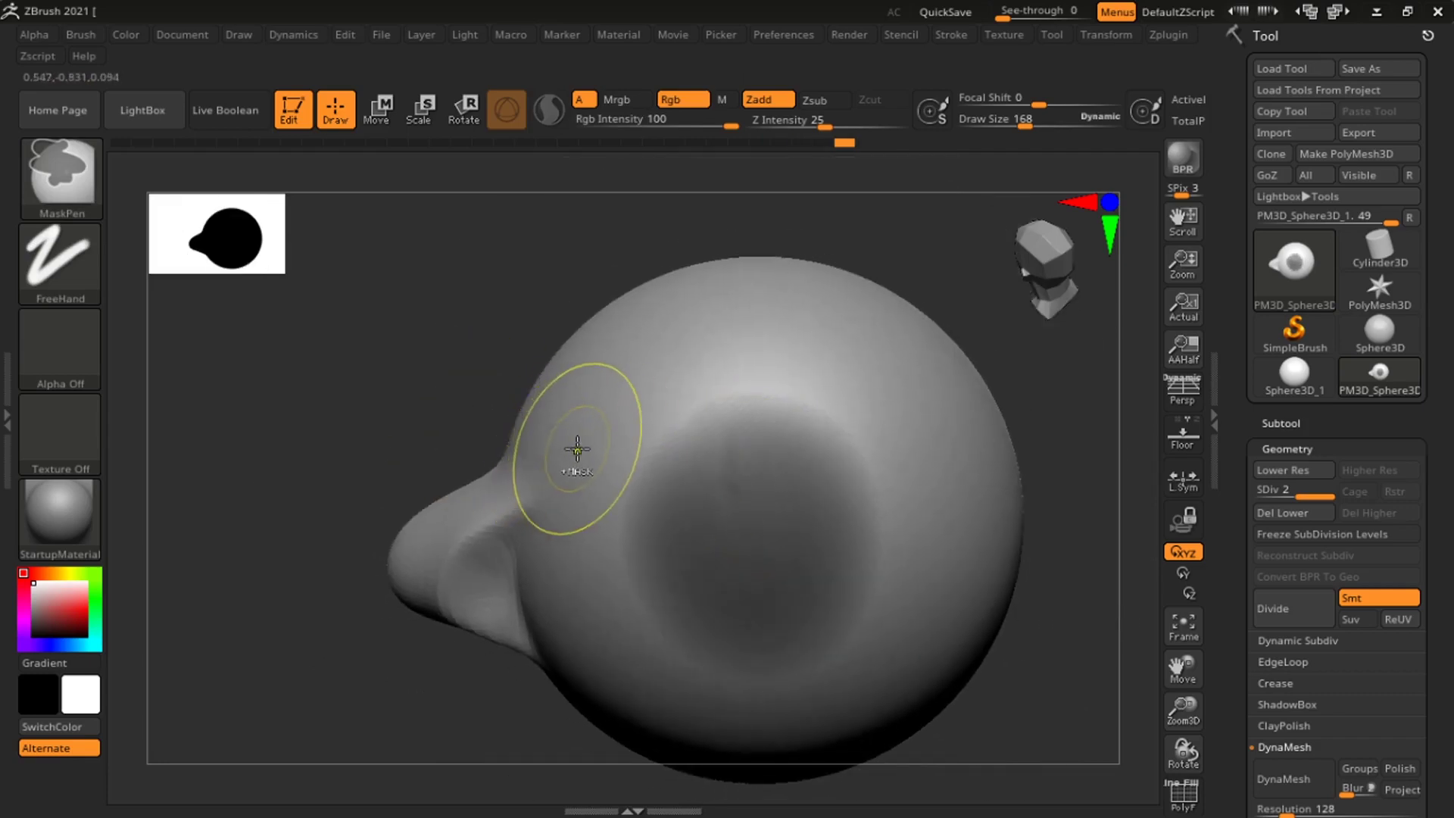
pyautogui.keyDown('ctrl'); pyautogui.keyDown('alt'); pyautogui.click(577, 449); pyautogui.keyUp('alt'); pyautogui.keyUp('ctrl')
pyautogui.keyDown('ctrl'); pyautogui.moveTo(645, 468); pyautogui.dragTo(639, 535, button='right'); pyautogui.keyUp('ctrl')
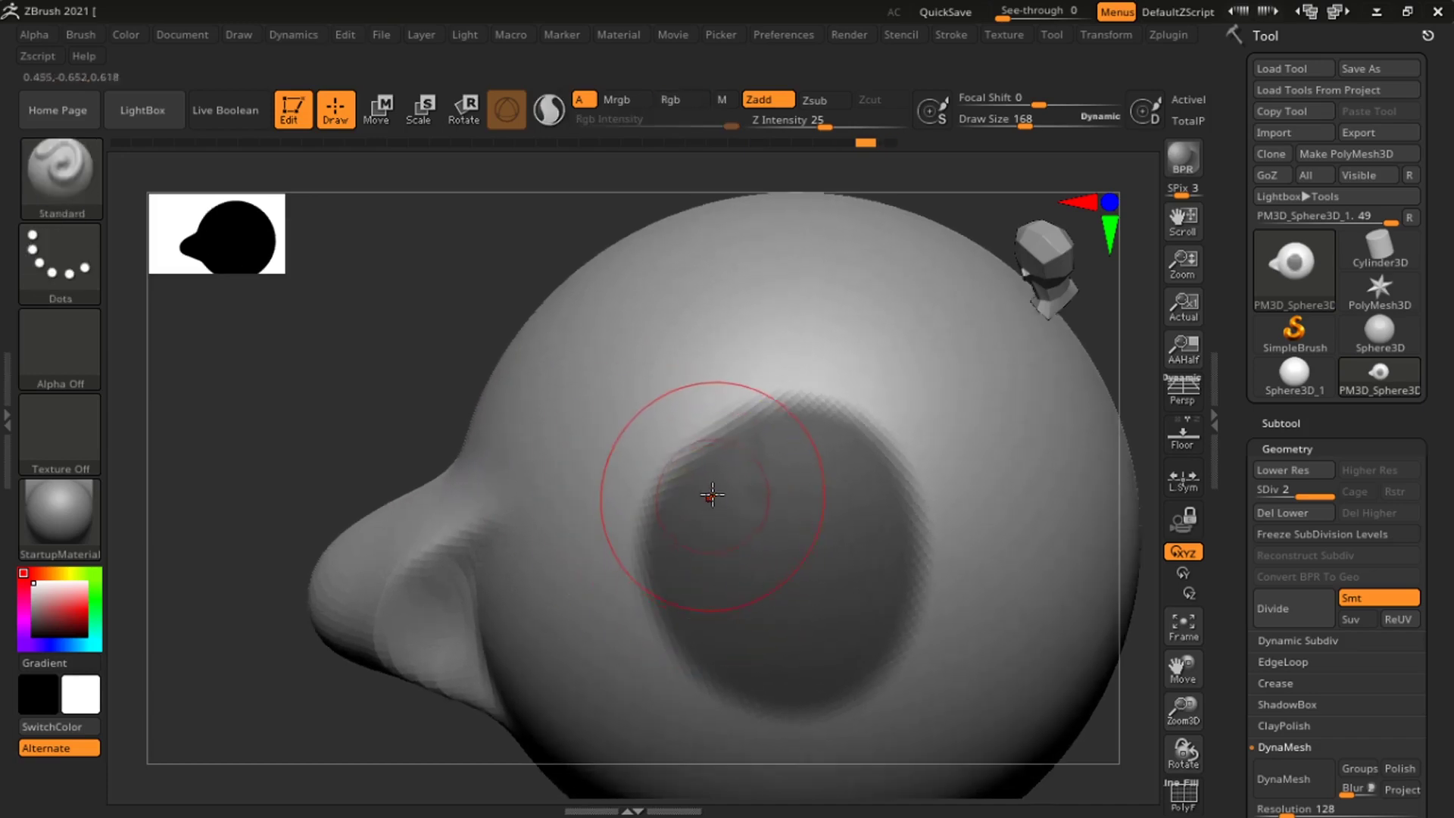
pyautogui.keyDown('alt'); pyautogui.moveTo(675, 493); pyautogui.dragTo(564, 416, button='right'); pyautogui.keyUp('alt')
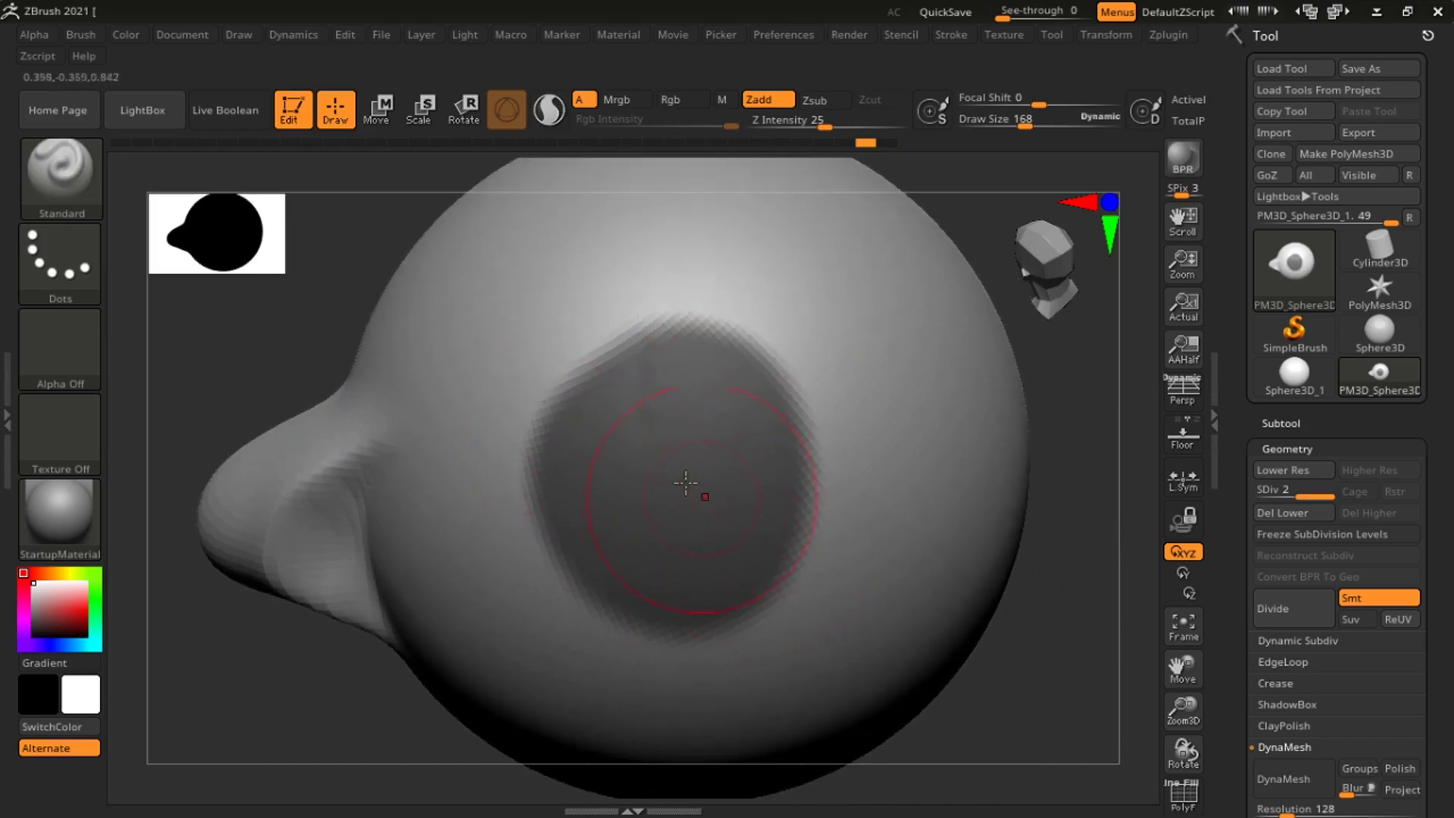
# Clear the round mask and paint a larger freehand mask patch on the sphere's side.
pyautogui.press('ctrl')
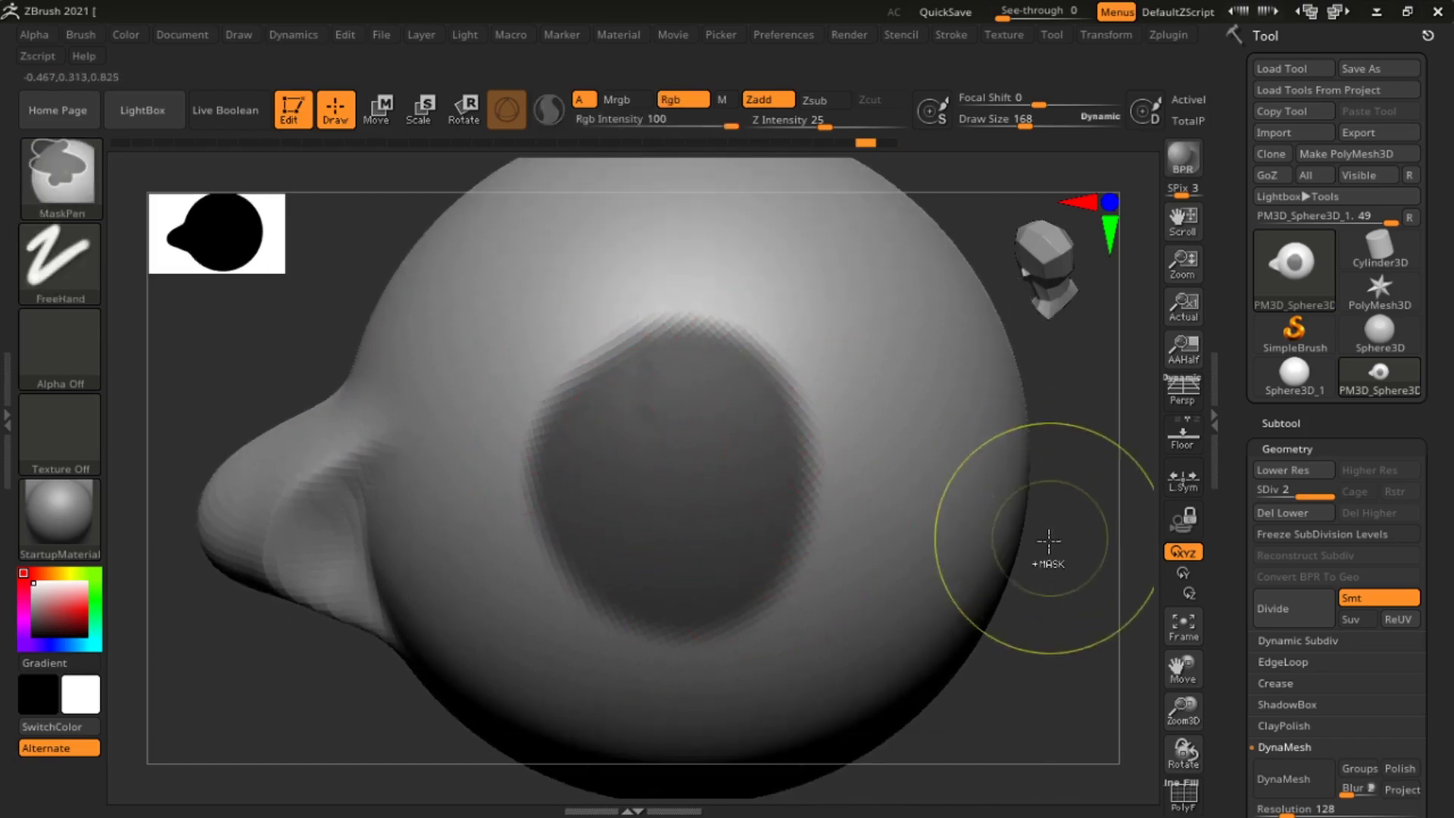
pyautogui.keyDown('ctrl'); pyautogui.moveTo(1071, 633); pyautogui.dragTo(752, 477); pyautogui.keyUp('ctrl')
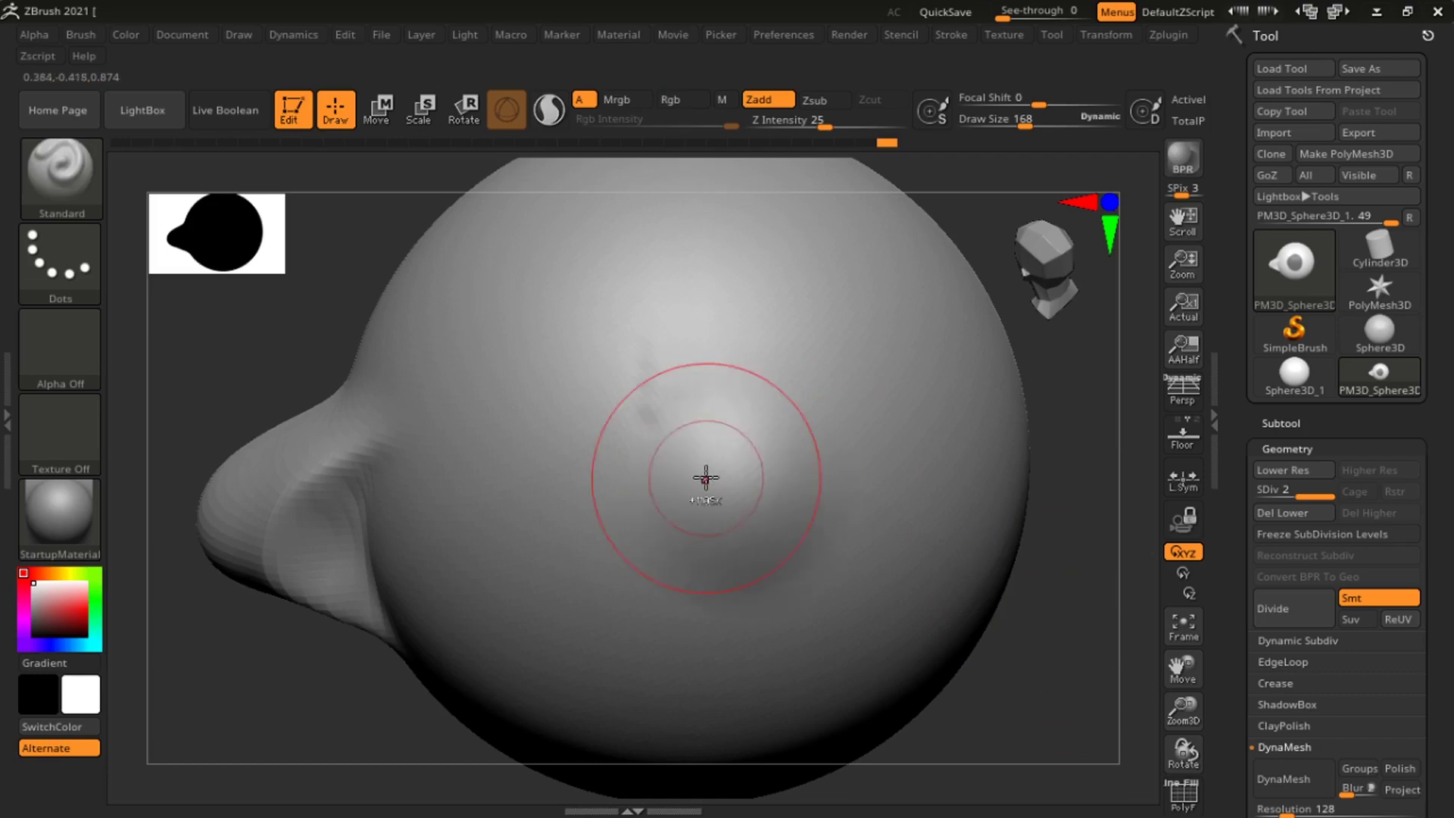
pyautogui.moveTo(681, 449)
pyautogui.keyDown('ctrl'); pyautogui.mouseDown()
pyautogui.moveTo(692, 572)
pyautogui.moveTo(711, 469)
pyautogui.moveTo(759, 524)
pyautogui.mouseUp(); pyautogui.keyUp('ctrl')
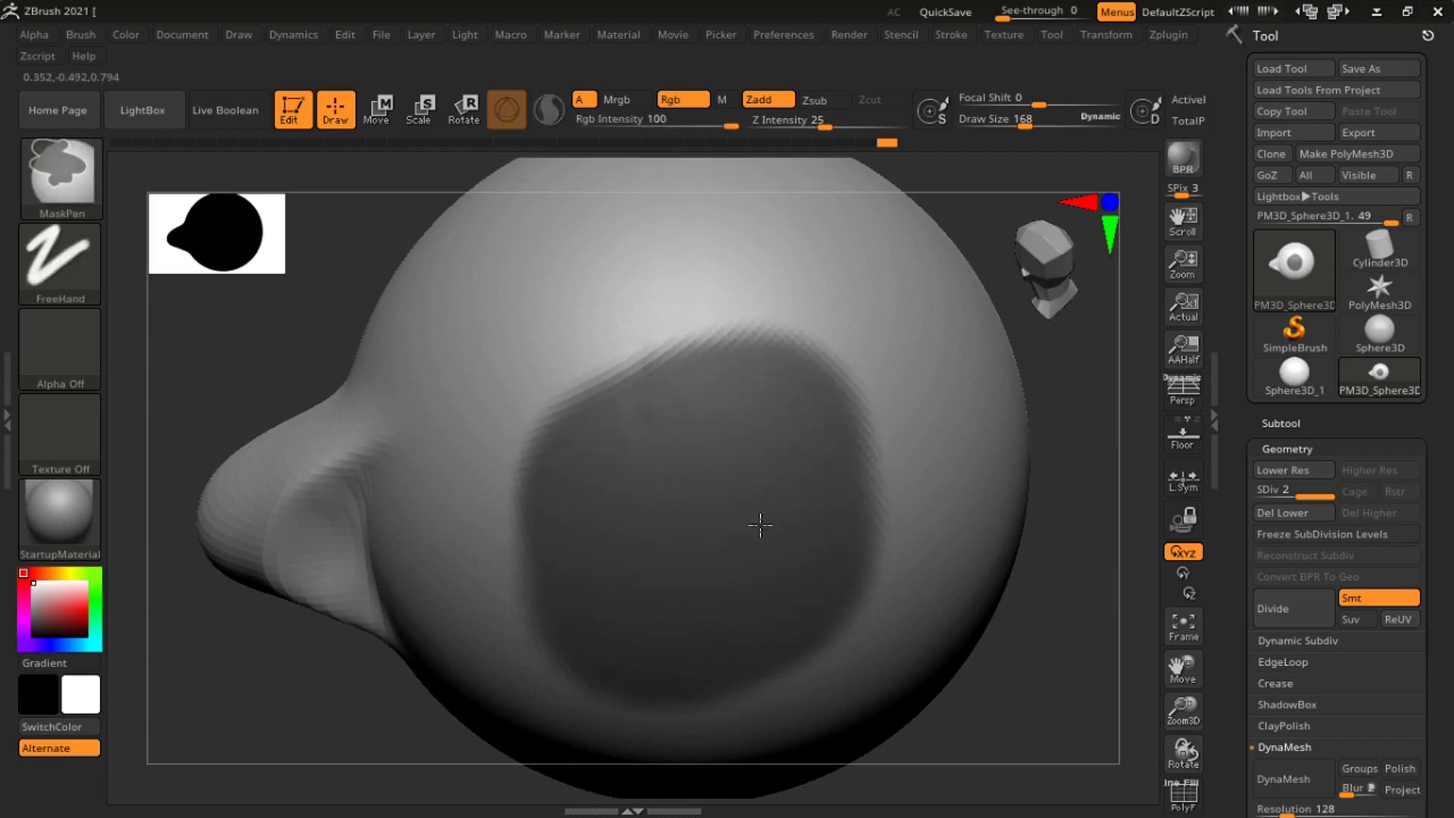
pyautogui.moveTo(740, 565)
pyautogui.mouseDown(button='right')
pyautogui.moveTo(727, 526)
pyautogui.moveTo(632, 478)
pyautogui.mouseUp(button='right')
# Try sharpening the edge of the large mask patch several times.
pyautogui.hotkey('ctrl', 'alt')
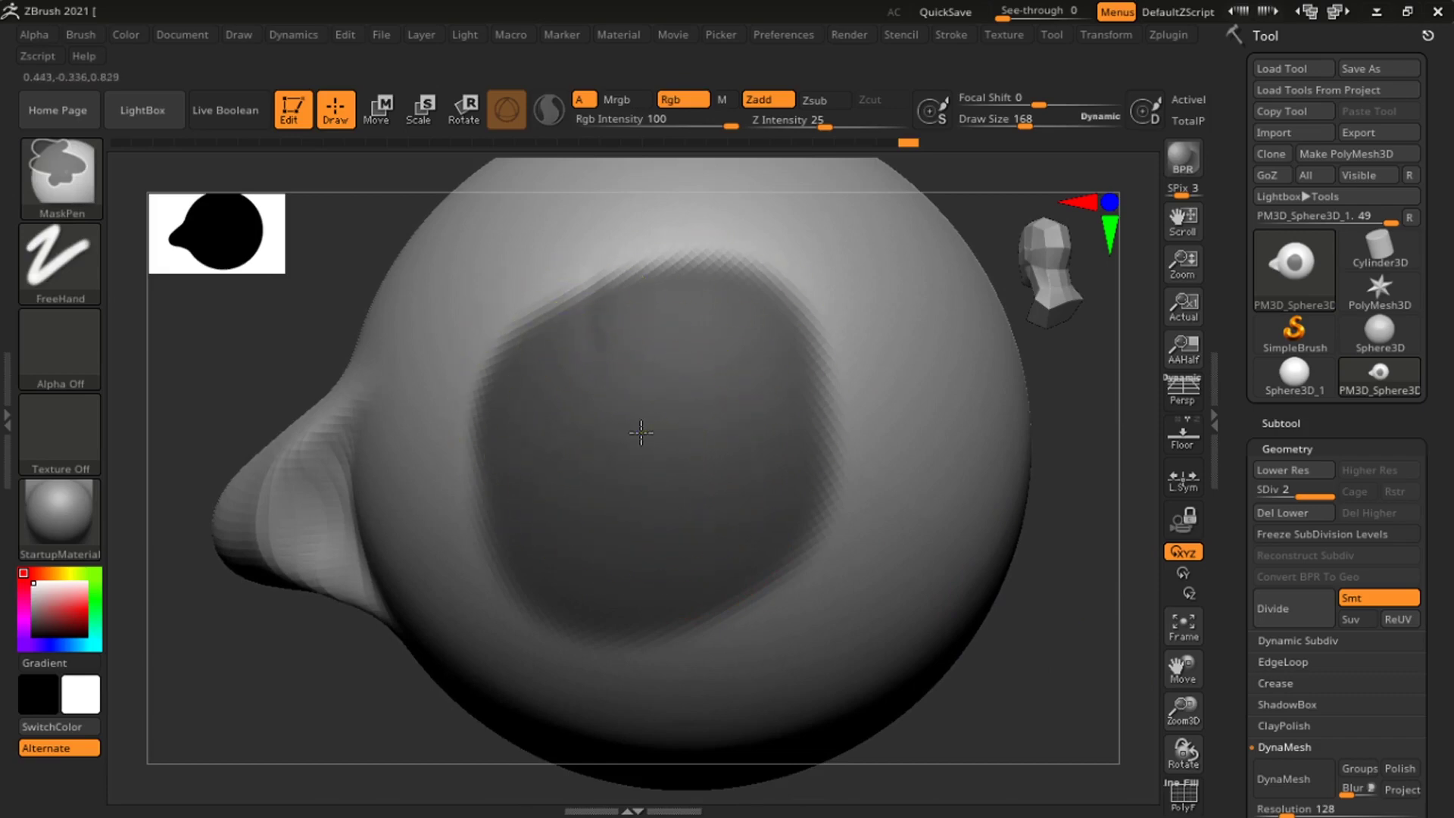
pyautogui.keyDown('ctrl'); pyautogui.keyDown('alt'); pyautogui.click(634, 432); pyautogui.keyUp('alt'); pyautogui.keyUp('ctrl')
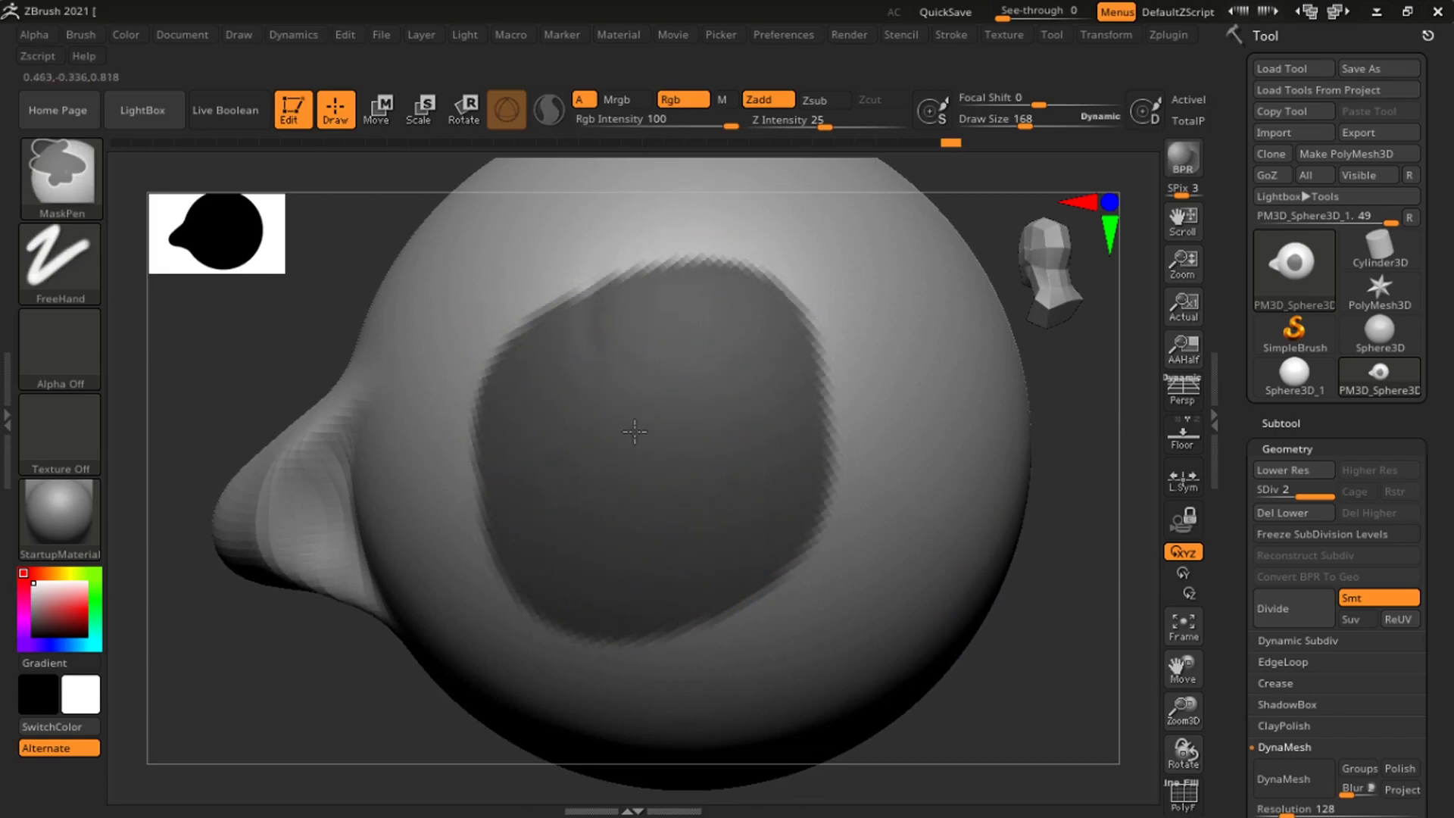
pyautogui.keyDown('ctrl'); pyautogui.keyDown('alt'); pyautogui.click(906, 474); pyautogui.keyUp('alt'); pyautogui.keyUp('ctrl')
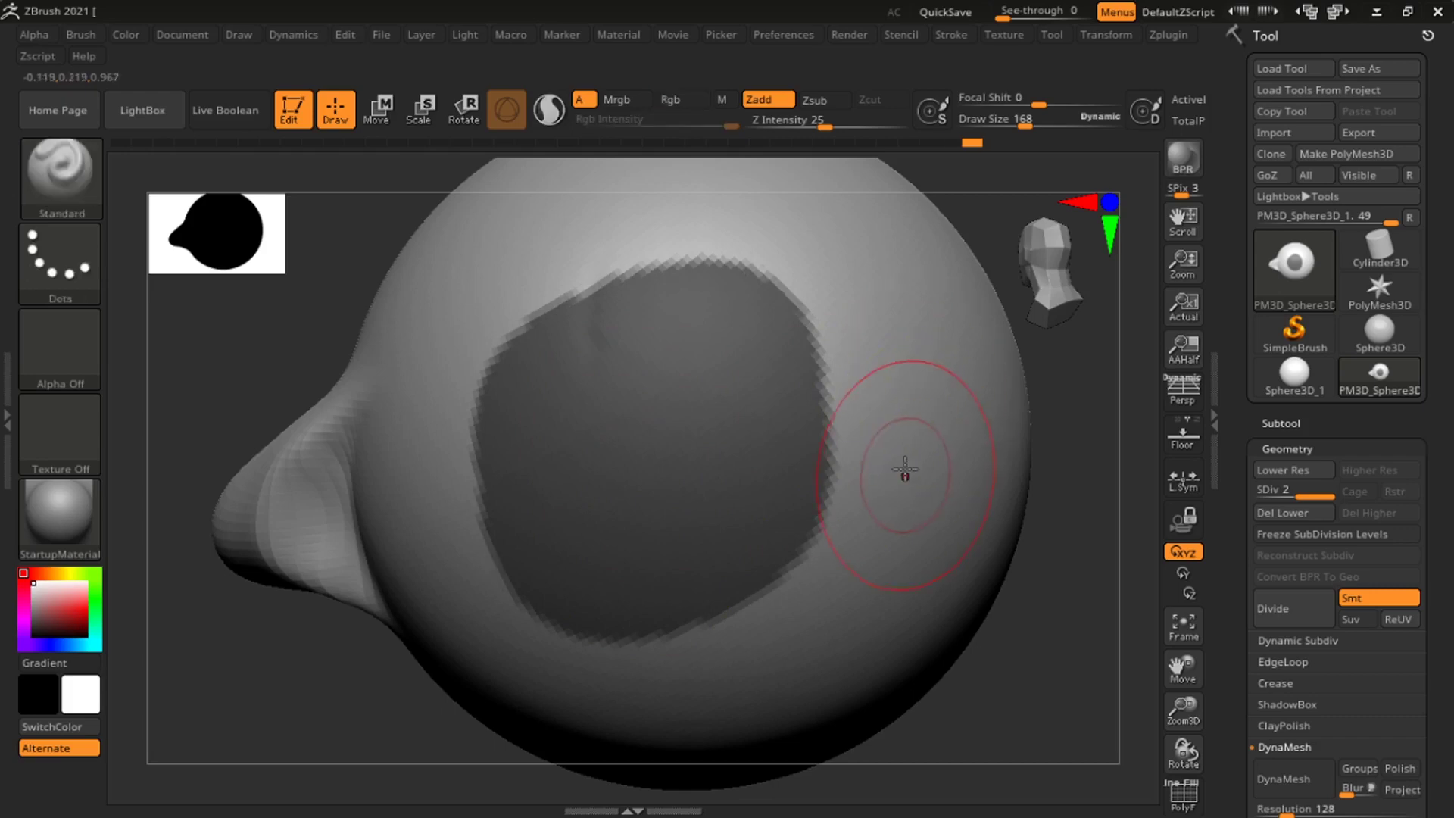
pyautogui.keyDown('ctrl'); pyautogui.click(651, 427); pyautogui.keyUp('ctrl')
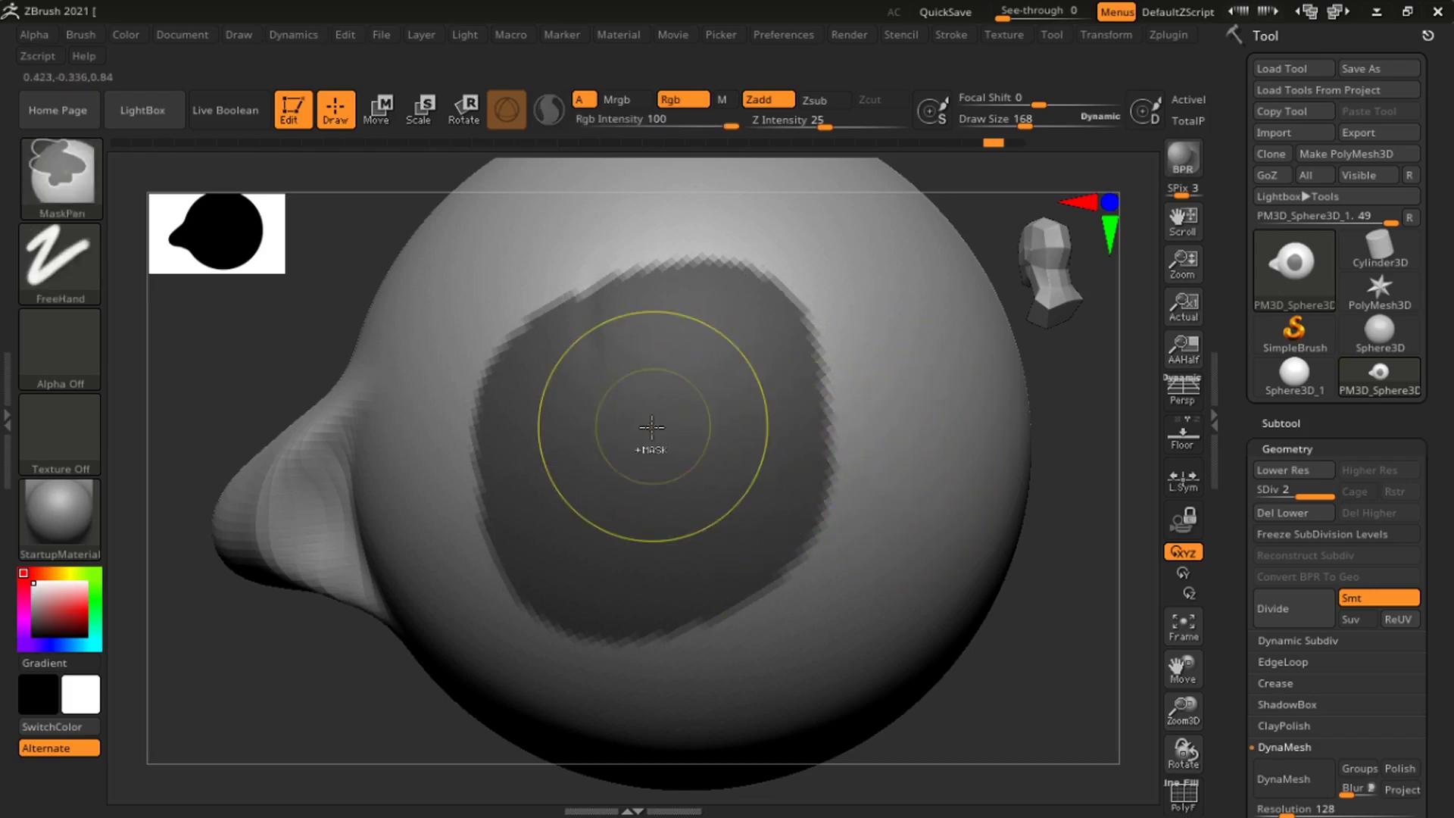
# Undo the repeated sharpening and blur the large mask patch's edge.
pyautogui.hotkey('ctrl', 'z')
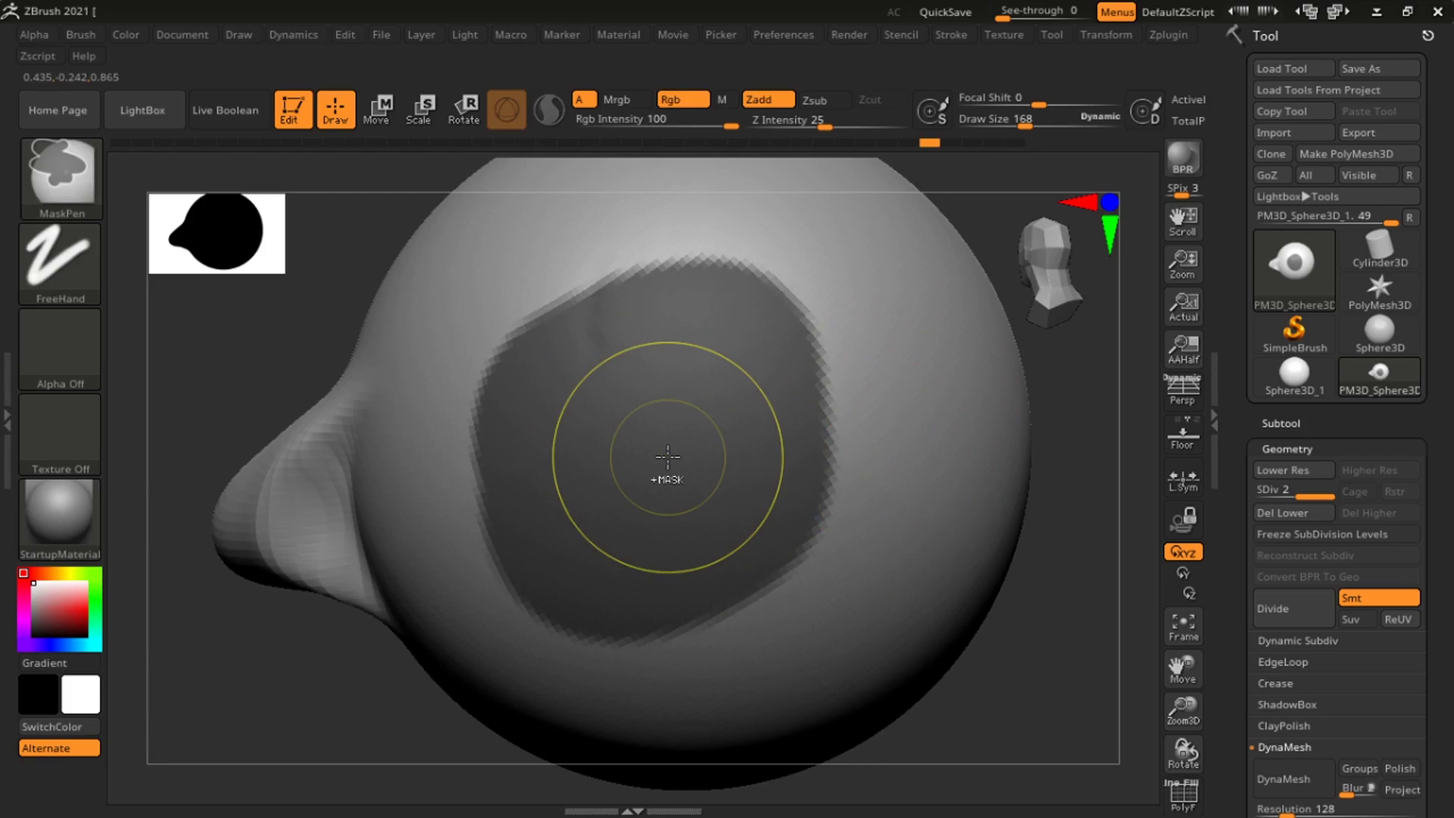
pyautogui.hotkey('ctrl', 'z')
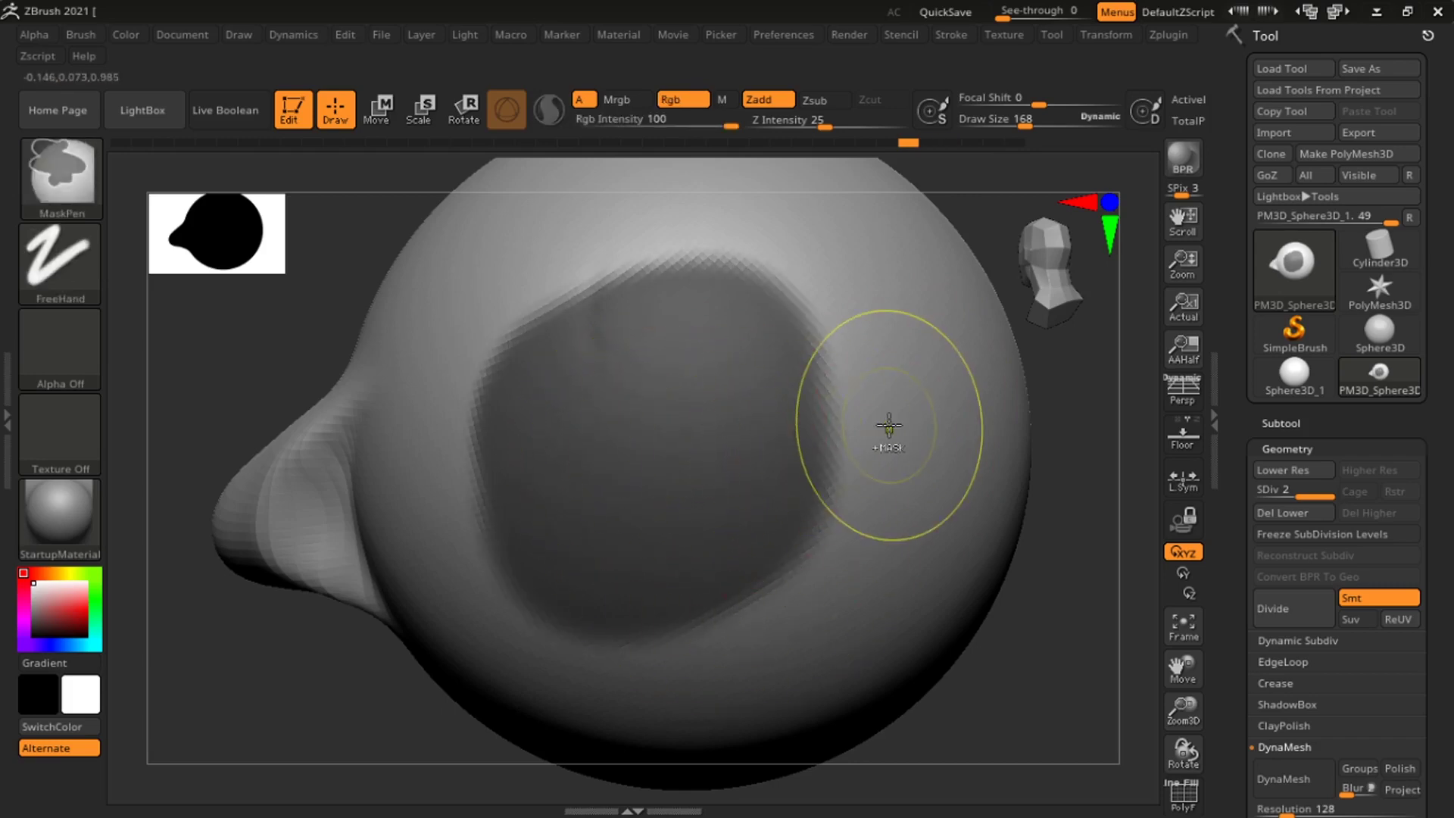
pyautogui.keyDown('ctrl'); pyautogui.click(940, 416); pyautogui.keyUp('ctrl')
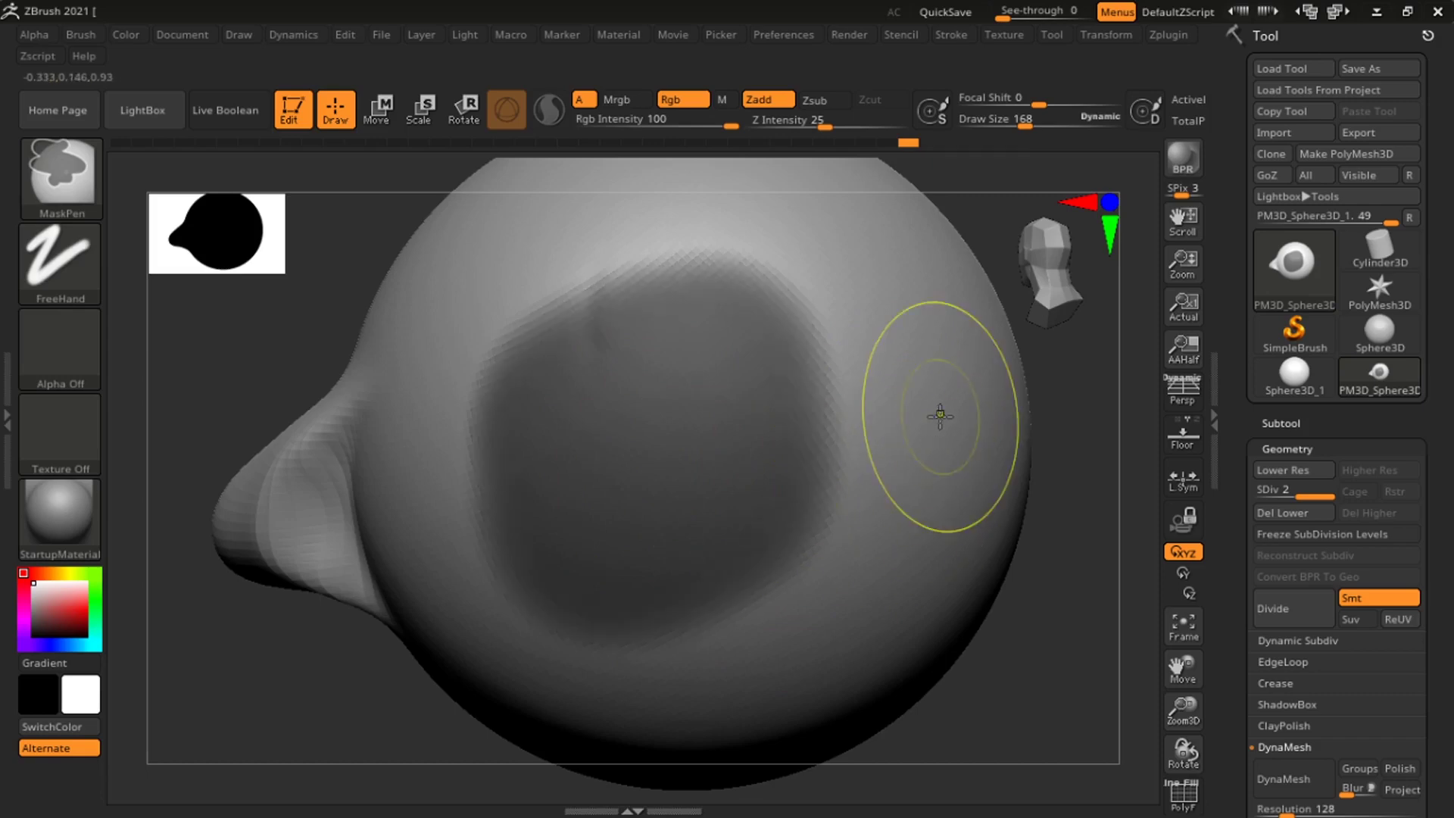
# Paint a second mask patch on the sphere beside the large one and blur both masks.
pyautogui.moveTo(986, 478)
pyautogui.mouseDown(button='right')
pyautogui.moveTo(947, 506)
pyautogui.moveTo(841, 493)
pyautogui.moveTo(869, 606)
pyautogui.mouseUp(button='right')
pyautogui.keyDown('ctrl'); pyautogui.click(905, 471); pyautogui.keyUp('ctrl')
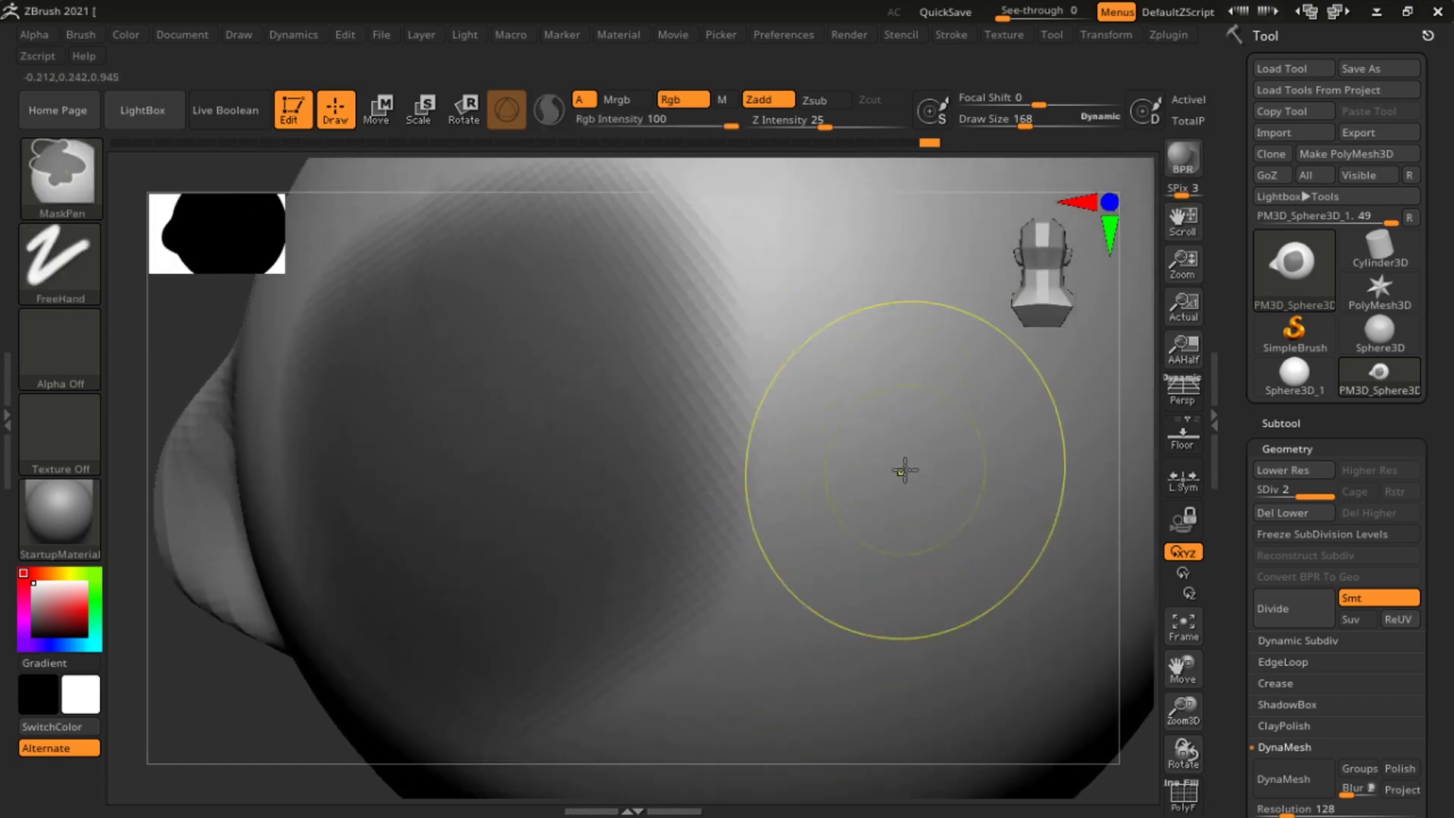
pyautogui.keyDown('ctrl'); pyautogui.click(932, 480); pyautogui.keyUp('ctrl')
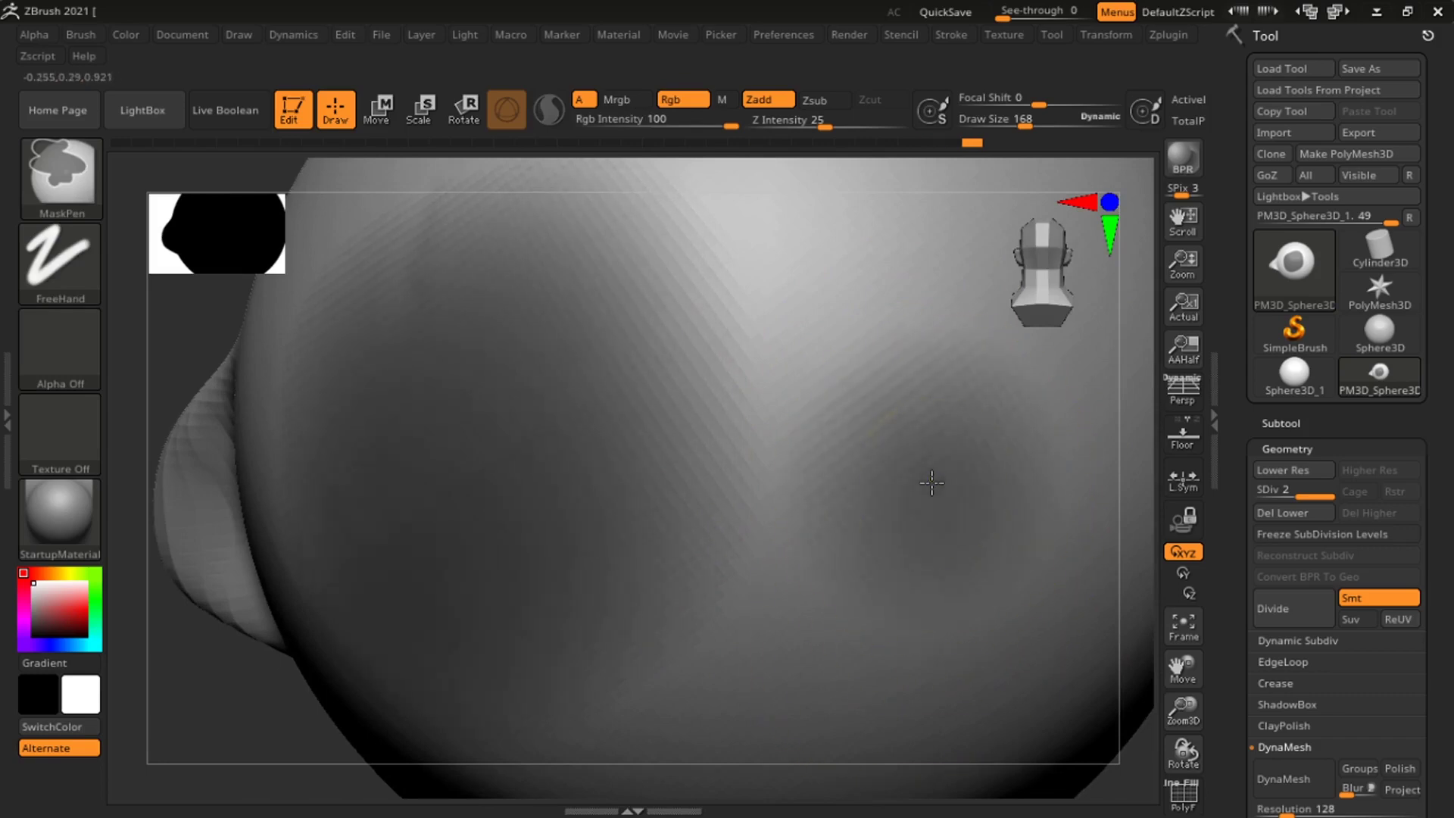
pyautogui.keyDown('ctrl'); pyautogui.click(941, 477); pyautogui.keyUp('ctrl')
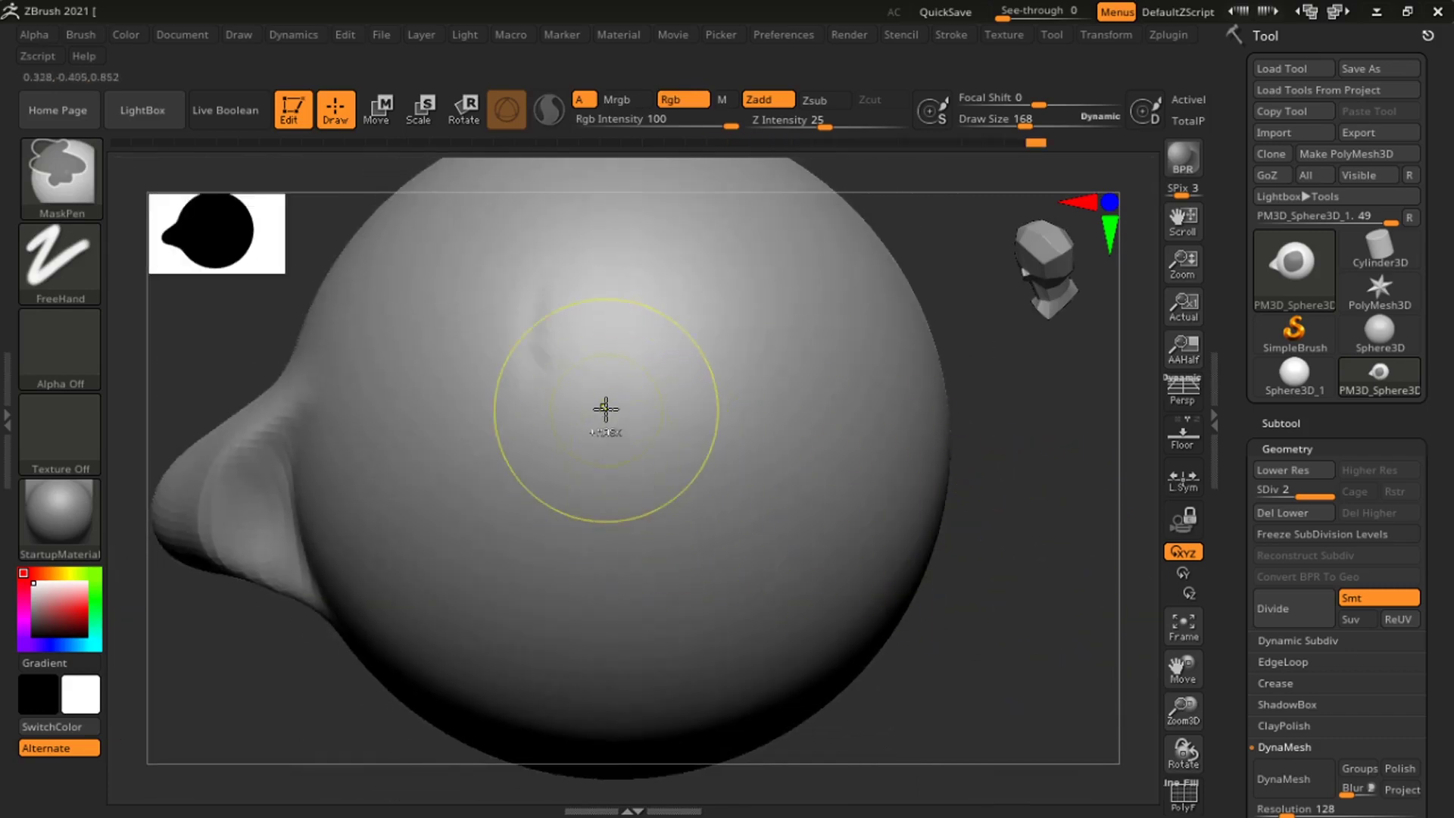
# Paint a fresh round mask patch on the sphere's unmasked side and blur its edge repeatedly.
pyautogui.keyDown('ctrl'); pyautogui.moveTo(622, 443); pyautogui.dragTo(670, 477); pyautogui.keyUp('ctrl')
pyautogui.keyDown('ctrl'); pyautogui.click(639, 477); pyautogui.keyUp('ctrl')
pyautogui.keyDown('ctrl'); pyautogui.click(637, 476); pyautogui.keyUp('ctrl')
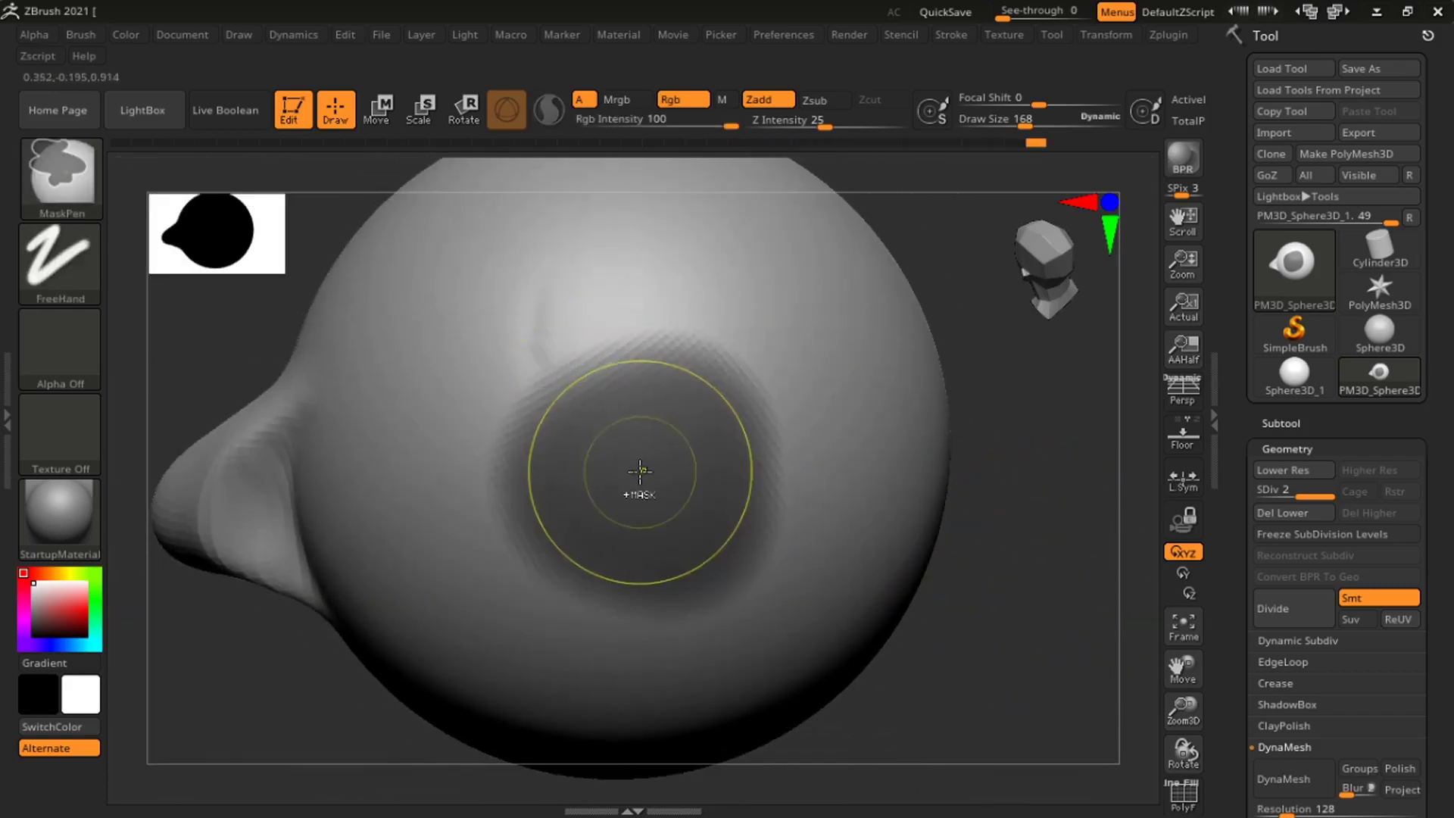
pyautogui.keyDown('ctrl'); pyautogui.click(637, 475); pyautogui.keyUp('ctrl')
pyautogui.keyDown('ctrl'); pyautogui.click(637, 476); pyautogui.keyUp('ctrl')
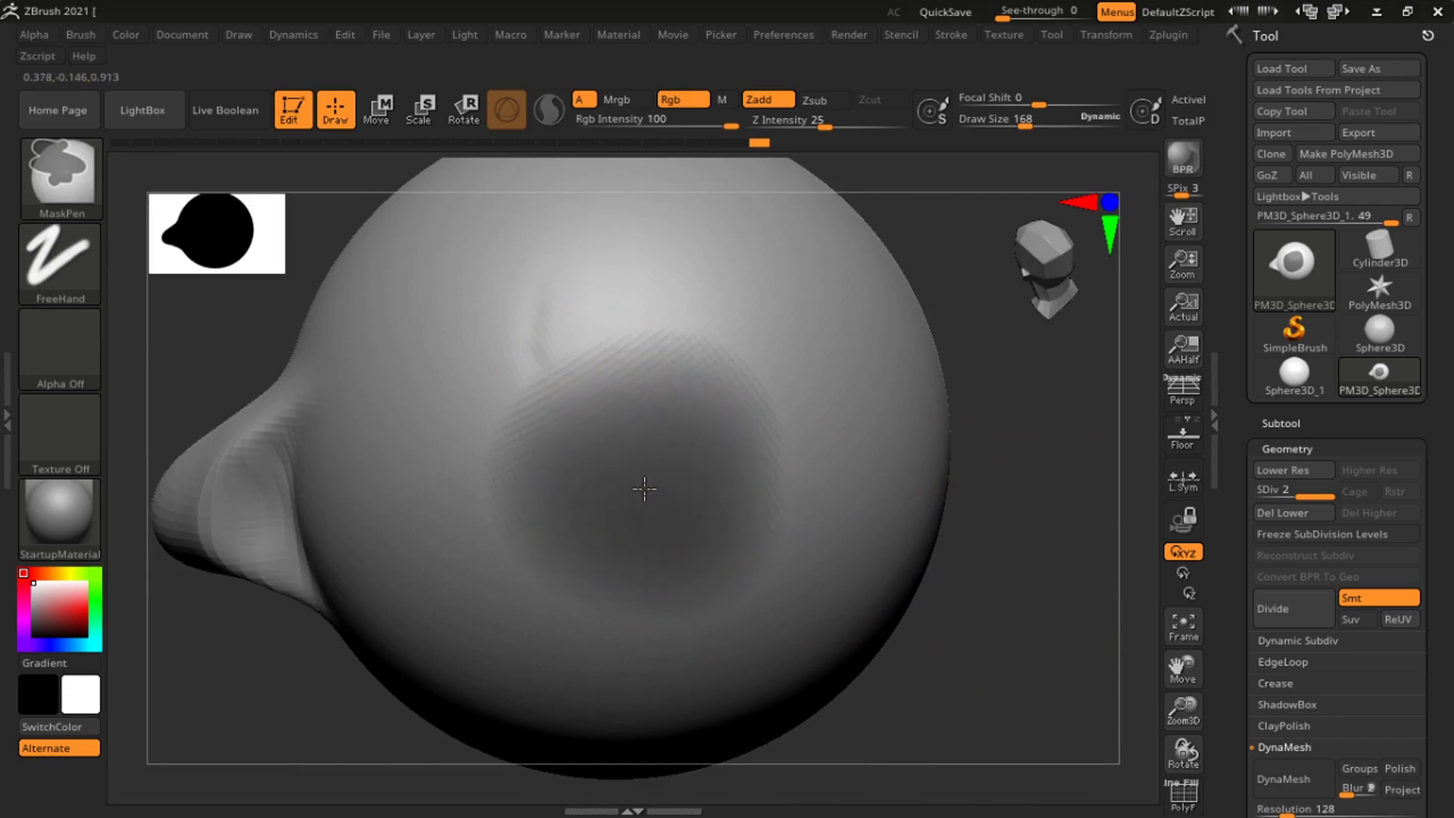
pyautogui.keyDown('ctrl'); pyautogui.click(644, 488); pyautogui.keyUp('ctrl')
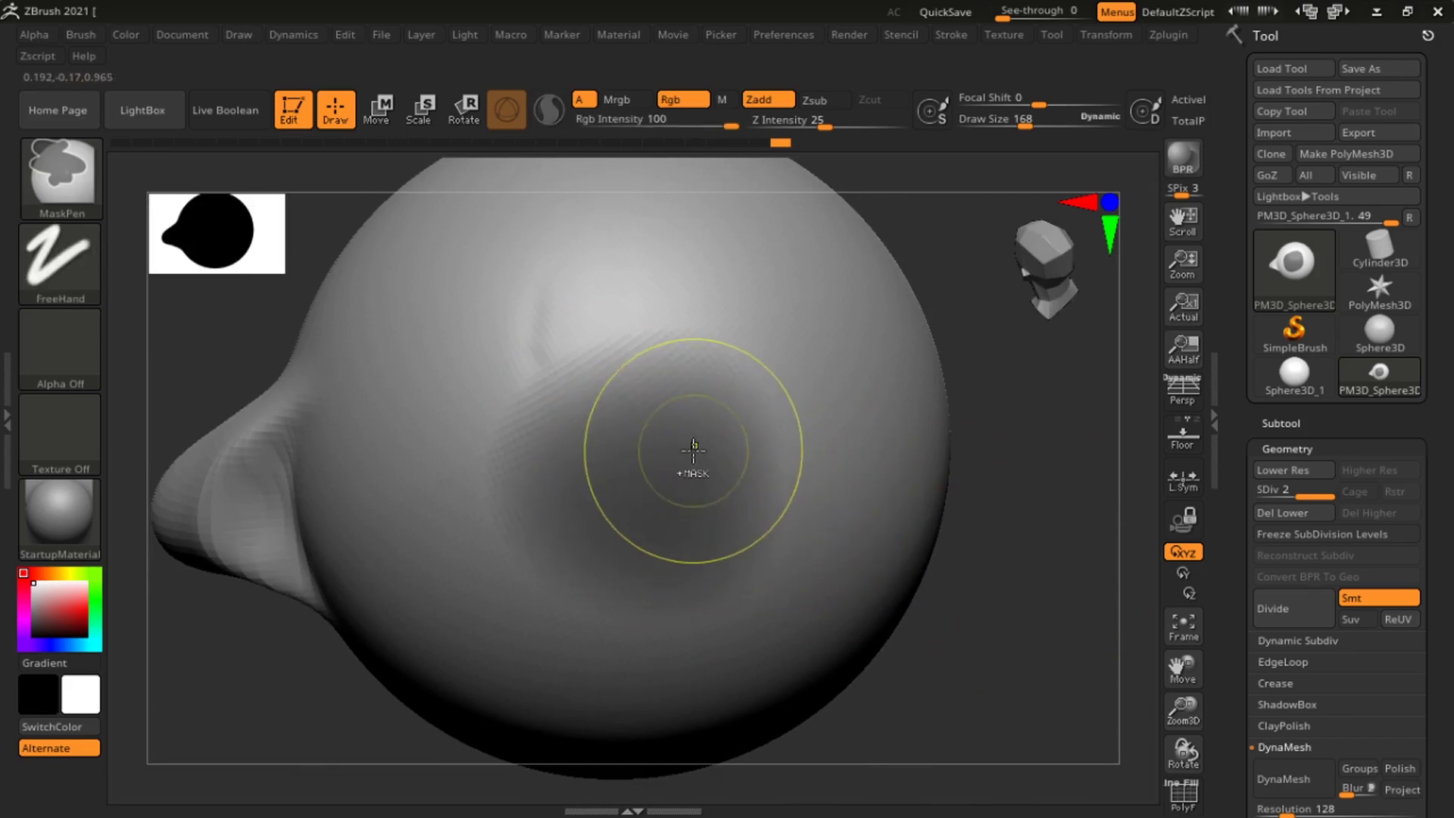
# Sharpen the blurred mask patch repeatedly until its edge is hard.
pyautogui.keyDown('ctrl'); pyautogui.keyDown('alt'); pyautogui.click(627, 475); pyautogui.keyUp('alt'); pyautogui.keyUp('ctrl')
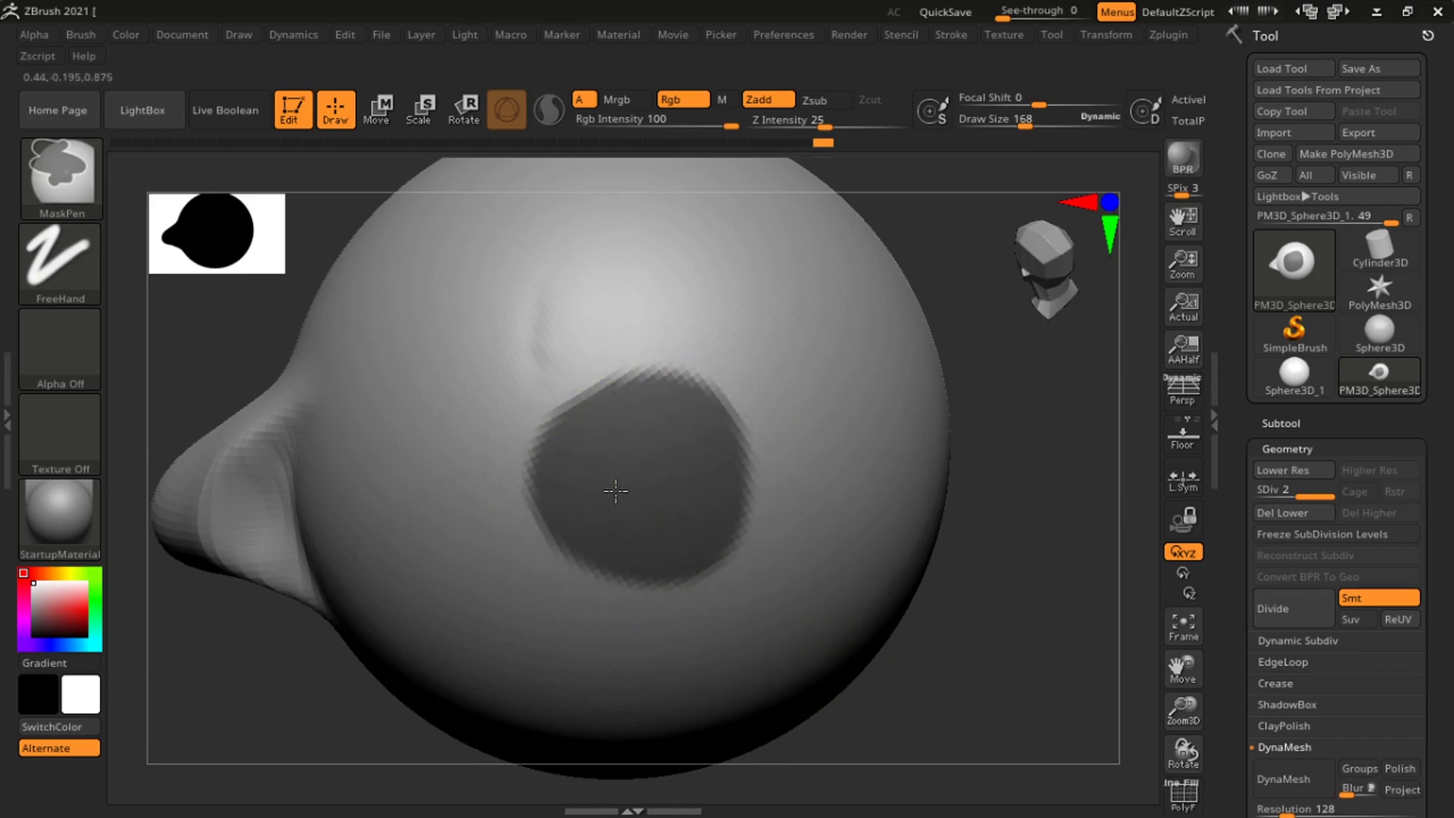
pyautogui.keyDown('ctrl'); pyautogui.moveTo(793, 524); pyautogui.dragTo(795, 738, button='right'); pyautogui.keyUp('ctrl')
pyautogui.keyDown('ctrl'); pyautogui.keyDown('alt'); pyautogui.click(578, 496); pyautogui.keyUp('alt'); pyautogui.keyUp('ctrl')
pyautogui.keyDown('ctrl'); pyautogui.keyDown('alt'); pyautogui.click(544, 443); pyautogui.keyUp('alt'); pyautogui.keyUp('ctrl')
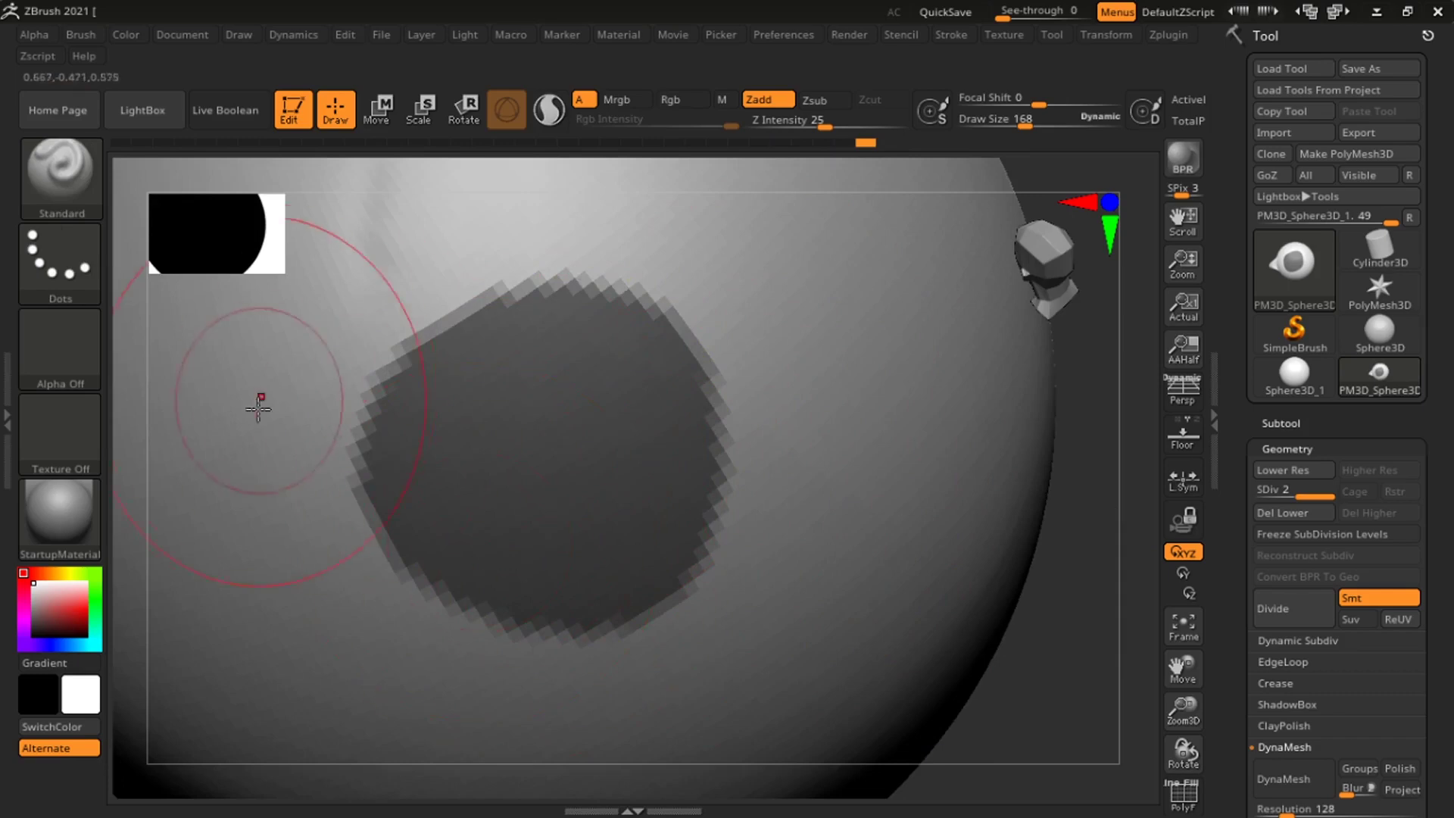
pyautogui.press('ctrl')
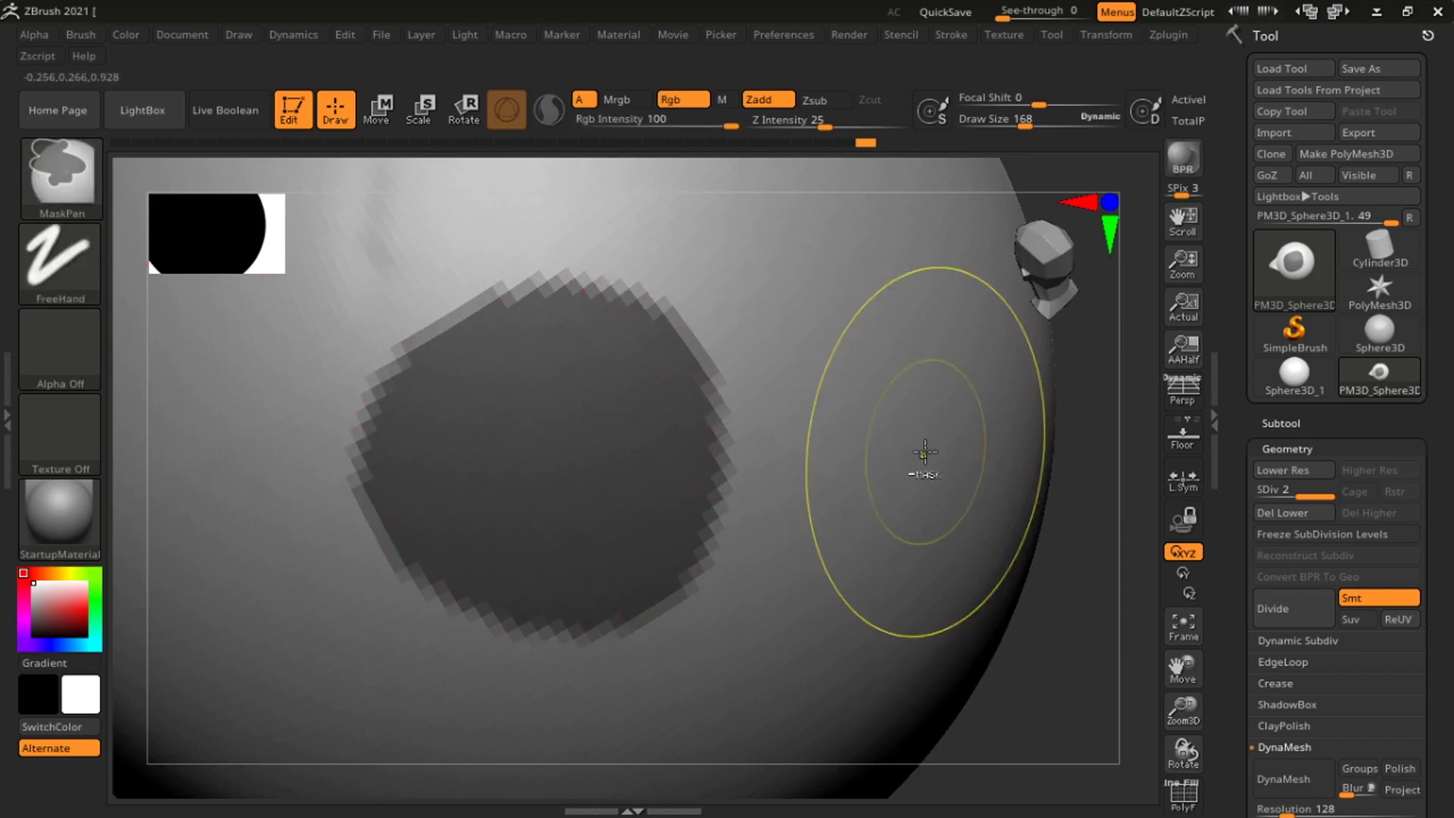
pyautogui.keyDown('ctrl'); pyautogui.keyDown('alt'); pyautogui.click(924, 453); pyautogui.keyUp('alt'); pyautogui.keyUp('ctrl')
pyautogui.moveTo(912, 486)
pyautogui.keyDown('ctrl'); pyautogui.mouseDown(button='right')
pyautogui.moveTo(869, 389)
pyautogui.moveTo(859, 307)
pyautogui.moveTo(871, 443)
pyautogui.mouseUp(button='right'); pyautogui.keyUp('ctrl')
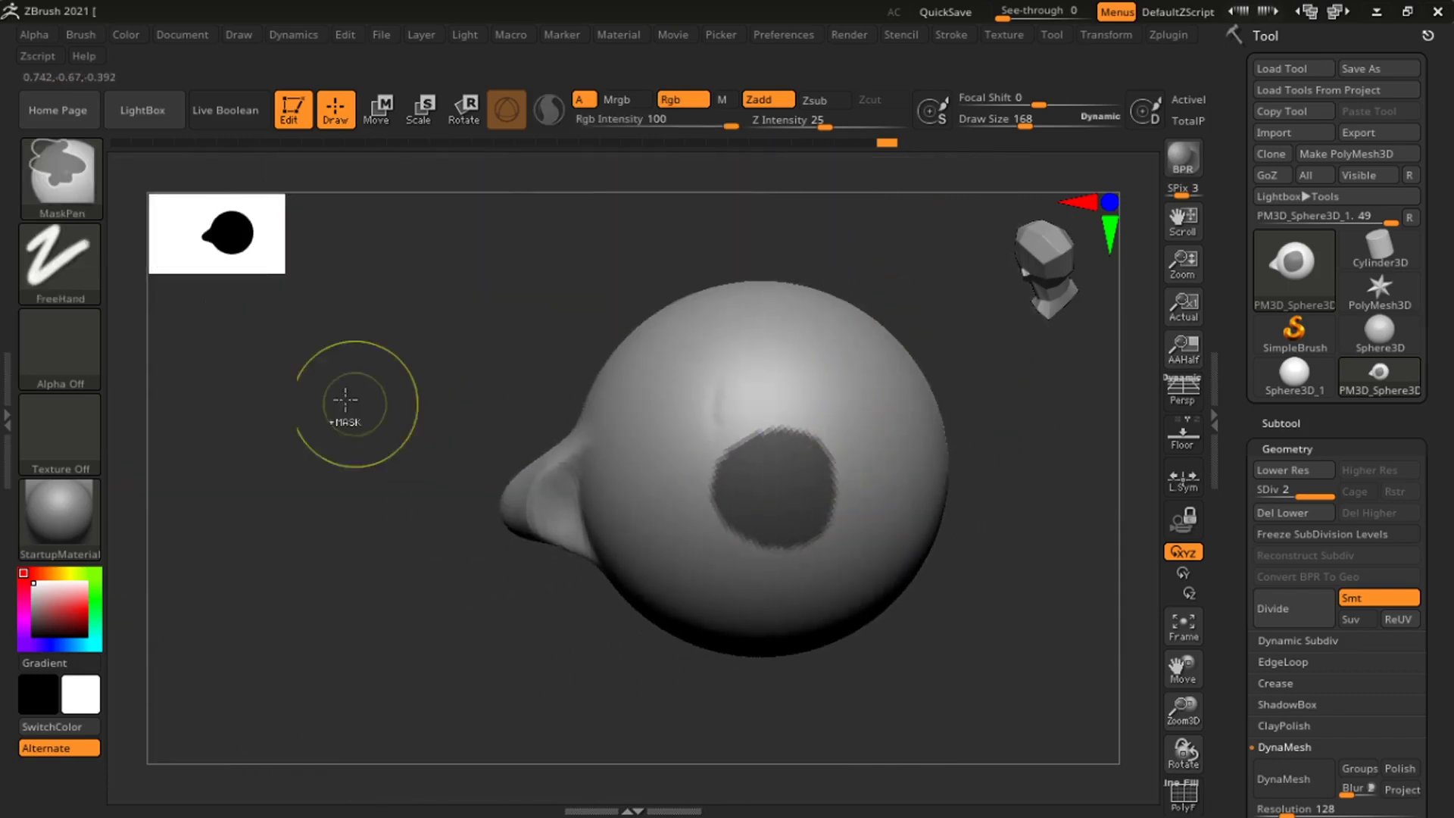
# Clear all masking and sculpt a Standard brush stroke across the sphere's side, running between the protrusion and the far edge.
pyautogui.keyDown('ctrl'); pyautogui.moveTo(345, 399); pyautogui.dragTo(424, 530); pyautogui.keyUp('ctrl')
pyautogui.moveTo(485, 492)
pyautogui.mouseDown()
pyautogui.moveTo(681, 497)
pyautogui.moveTo(603, 463)
pyautogui.moveTo(707, 526)
pyautogui.moveTo(681, 649)
pyautogui.moveTo(656, 616)
pyautogui.moveTo(632, 441)
pyautogui.mouseUp()
pyautogui.keyDown('ctrl'); pyautogui.moveTo(646, 497); pyautogui.dragTo(805, 429, button='right'); pyautogui.keyUp('ctrl')
pyautogui.moveTo(788, 340); pyautogui.dragTo(523, 508)
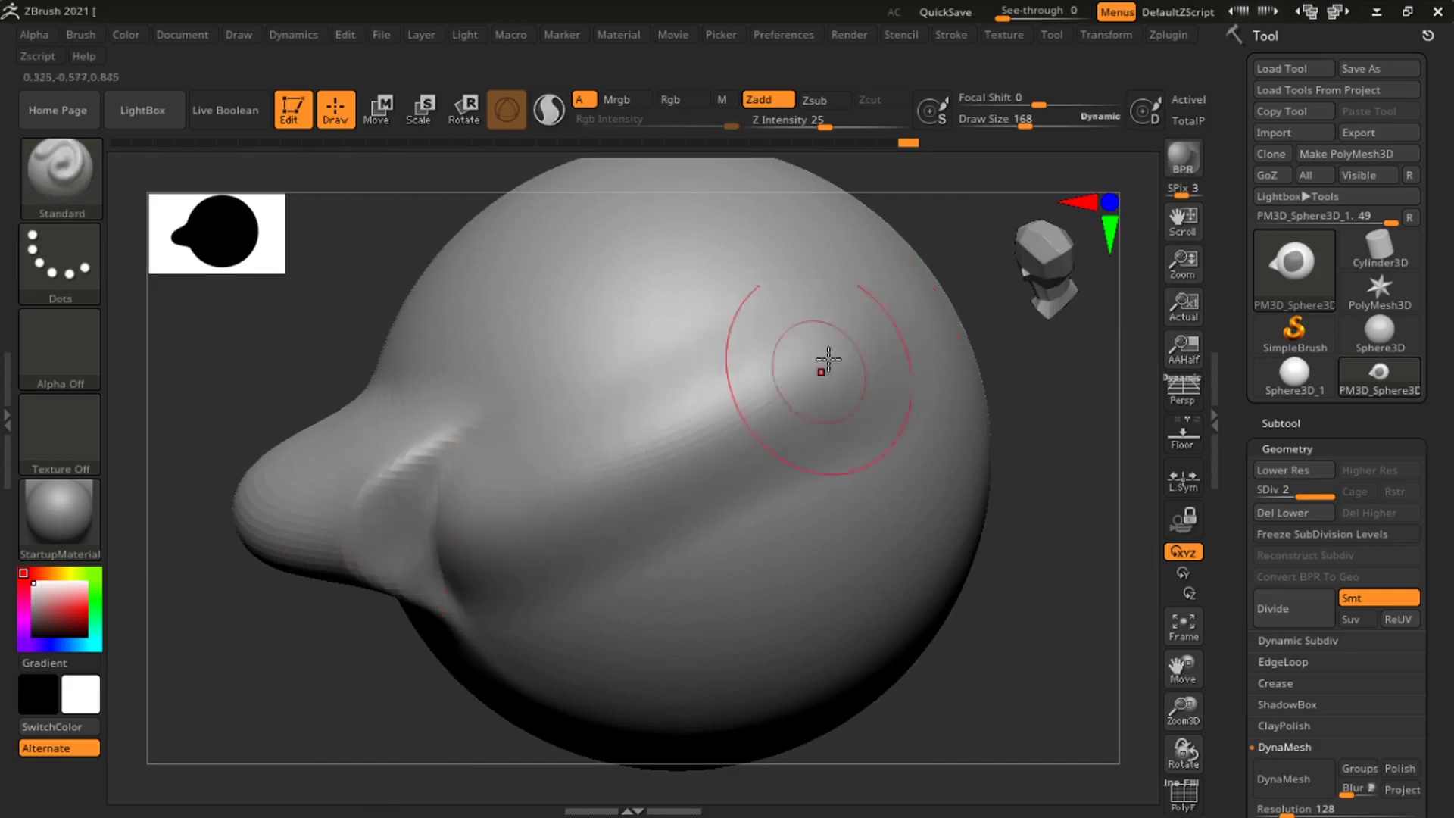
pyautogui.keyDown('ctrl'); pyautogui.moveTo(456, 488); pyautogui.dragTo(557, 517, button='right'); pyautogui.keyUp('ctrl')
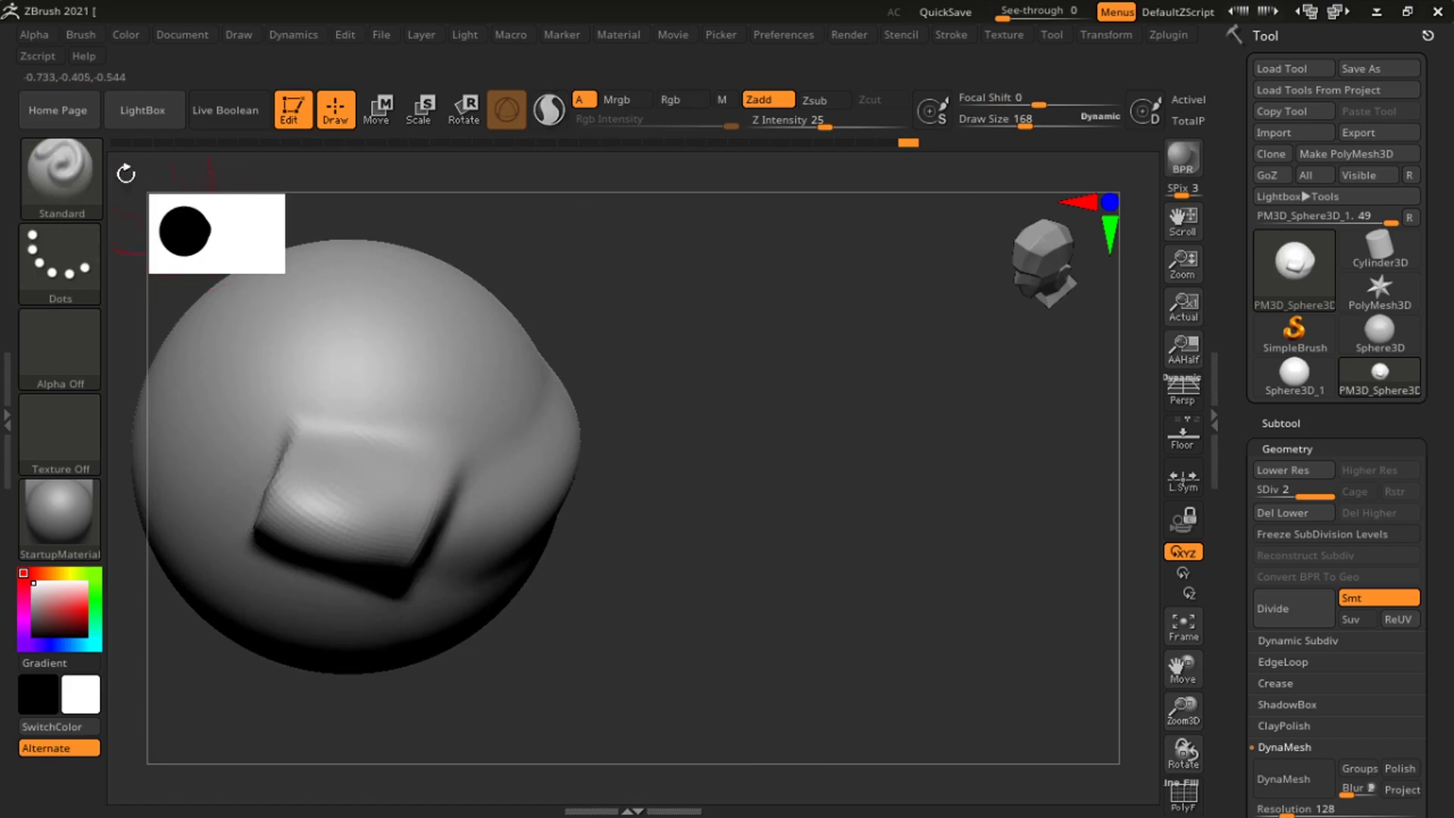
pyautogui.click(43, 184)
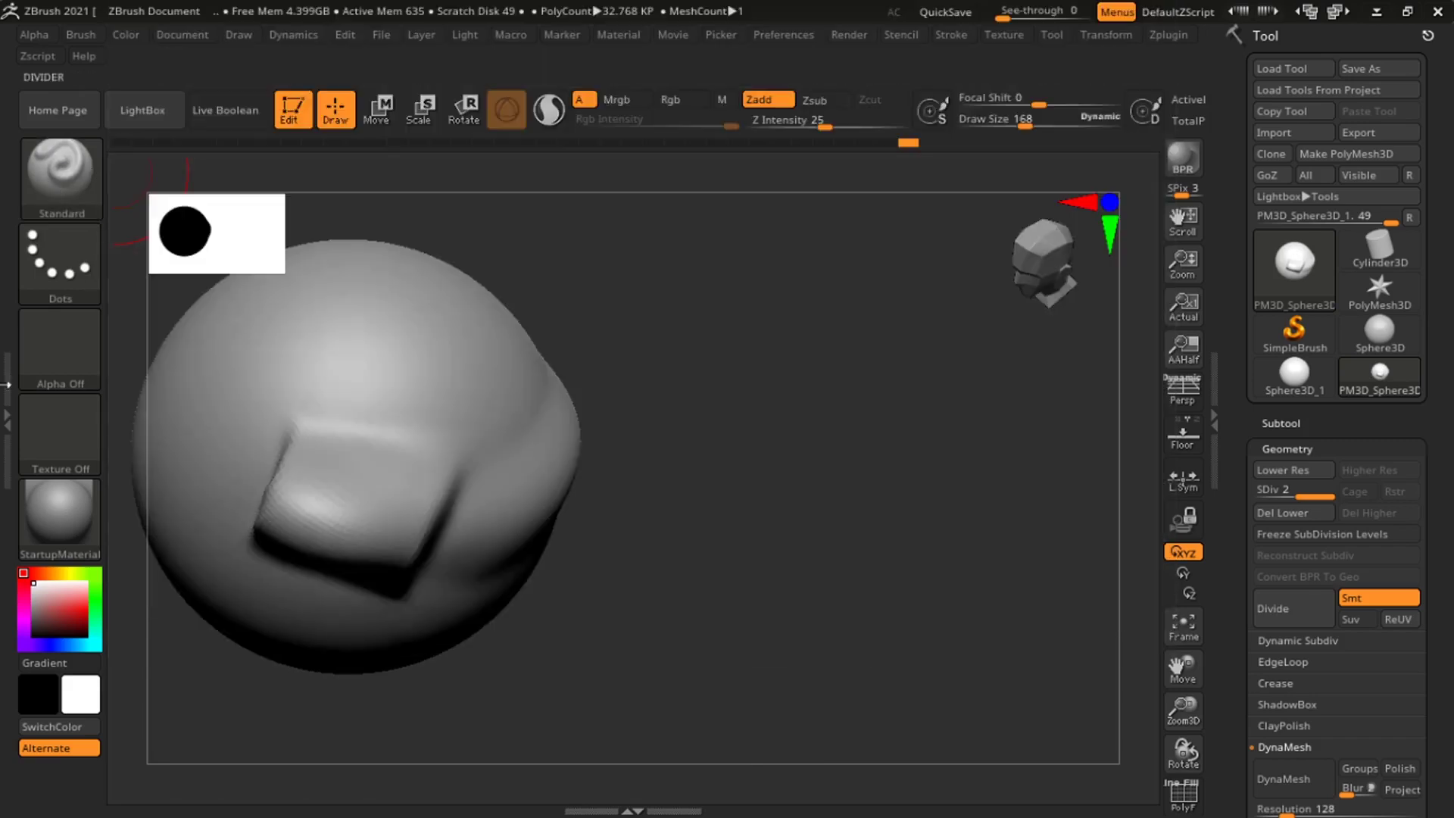